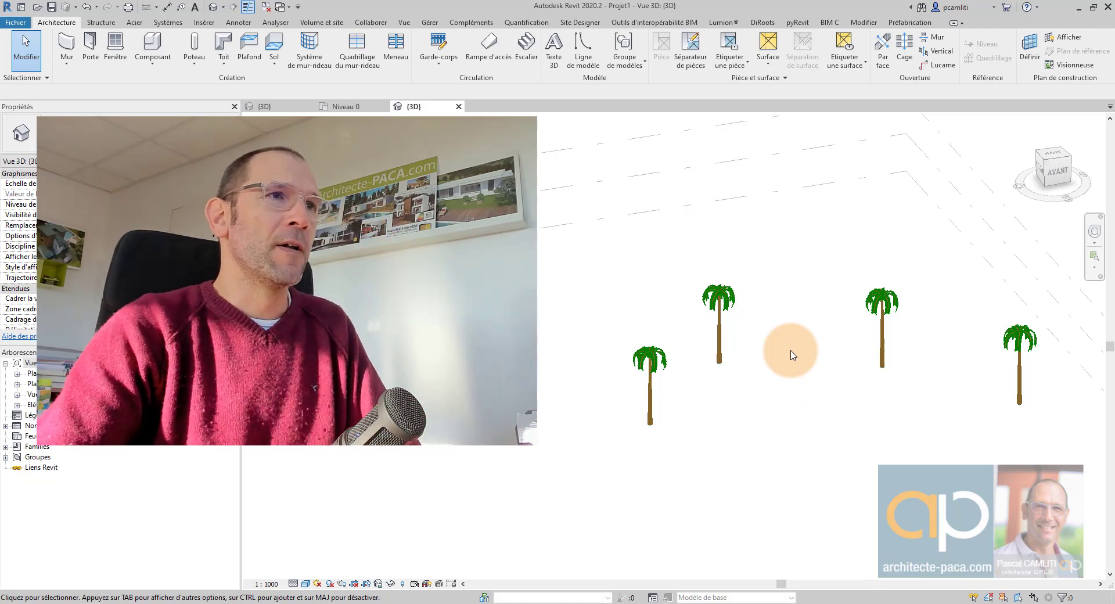
- Highlight the existing row of palms in the 3D view to examine its adaptive points
click(650, 326)
click(373, 385)
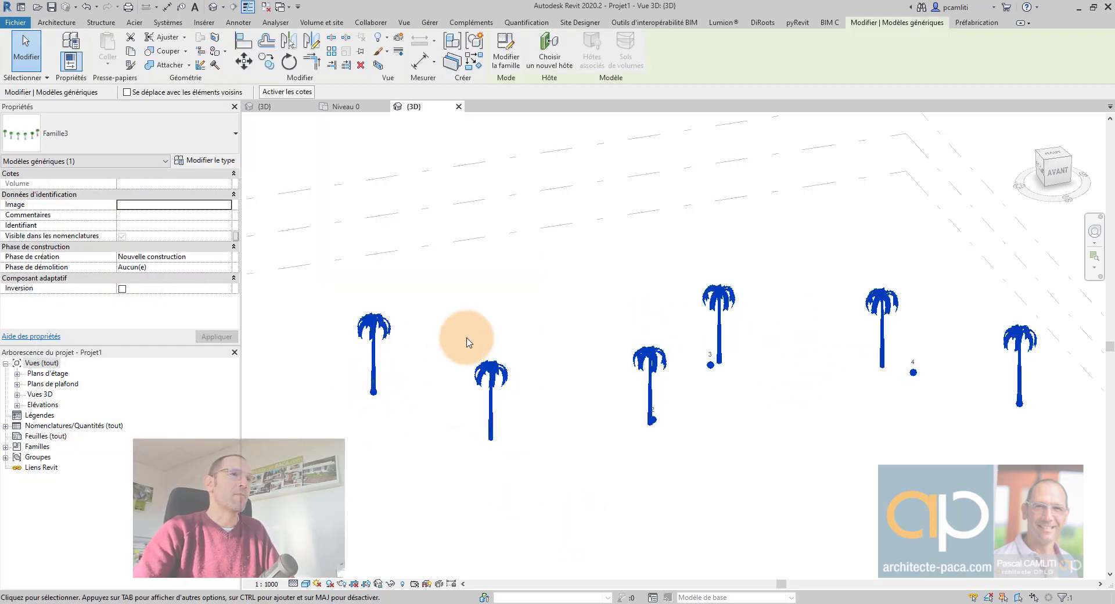
click(468, 340)
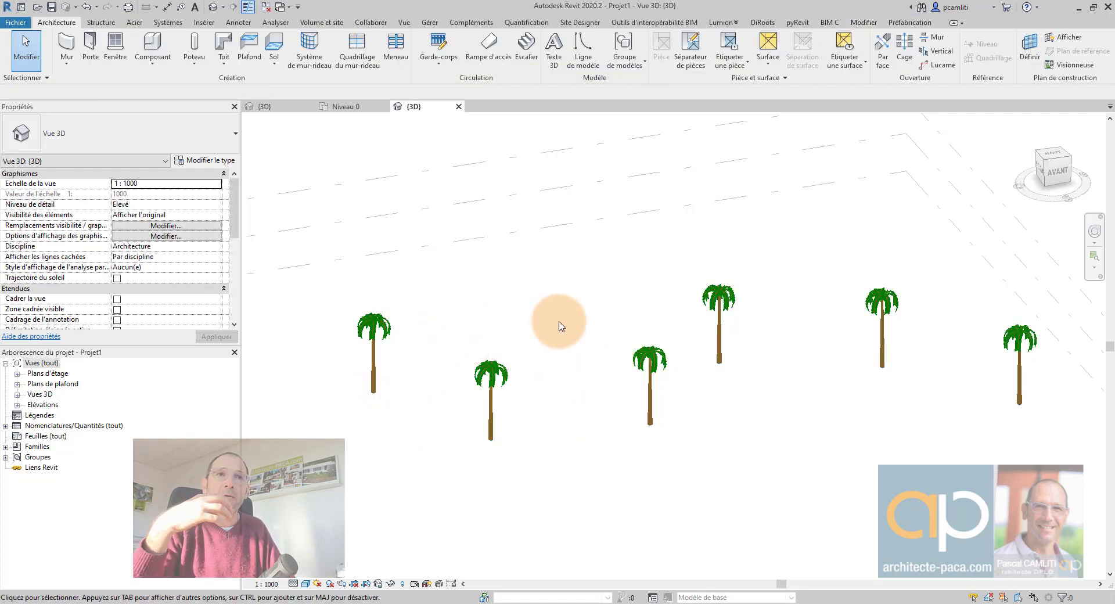
- In the Niveau 0 floor plan, place a second Famille3 palm row through five points beyond the existing row
double_click(51, 374)
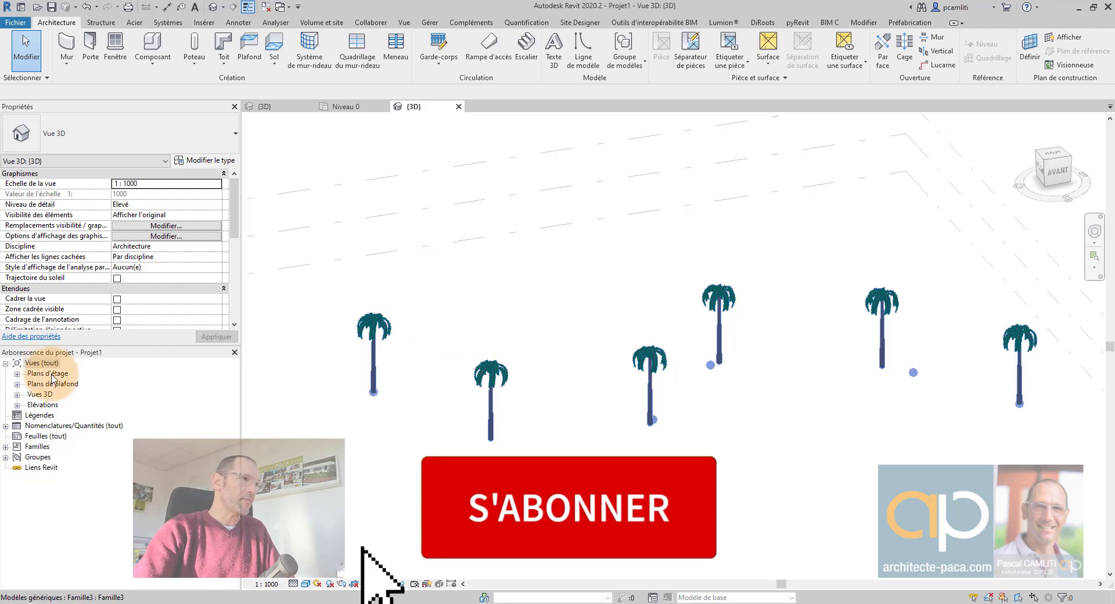
double_click(52, 384)
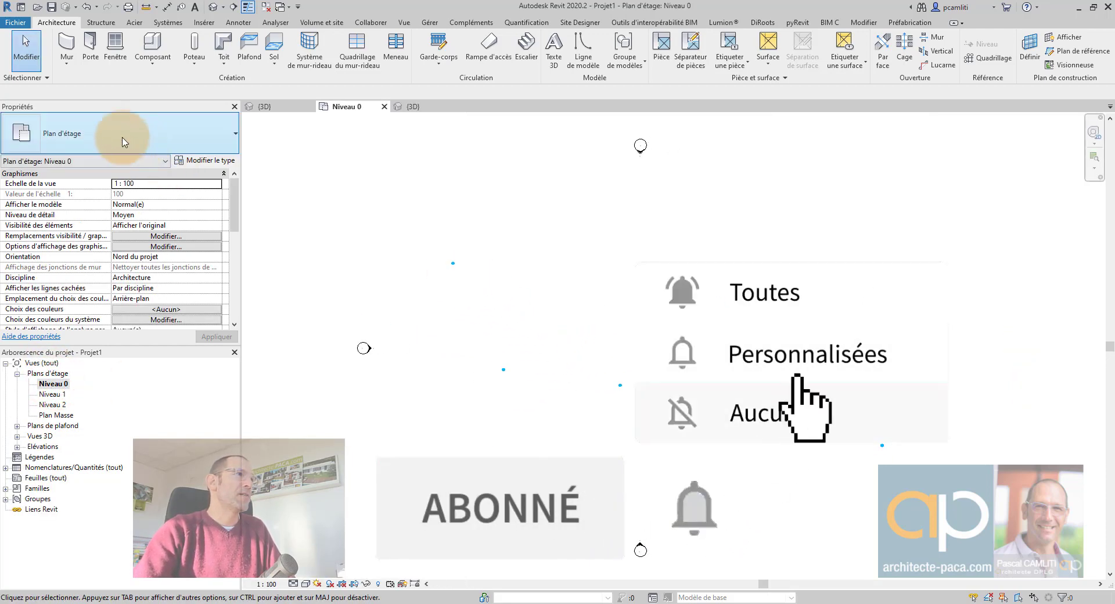
click(156, 46)
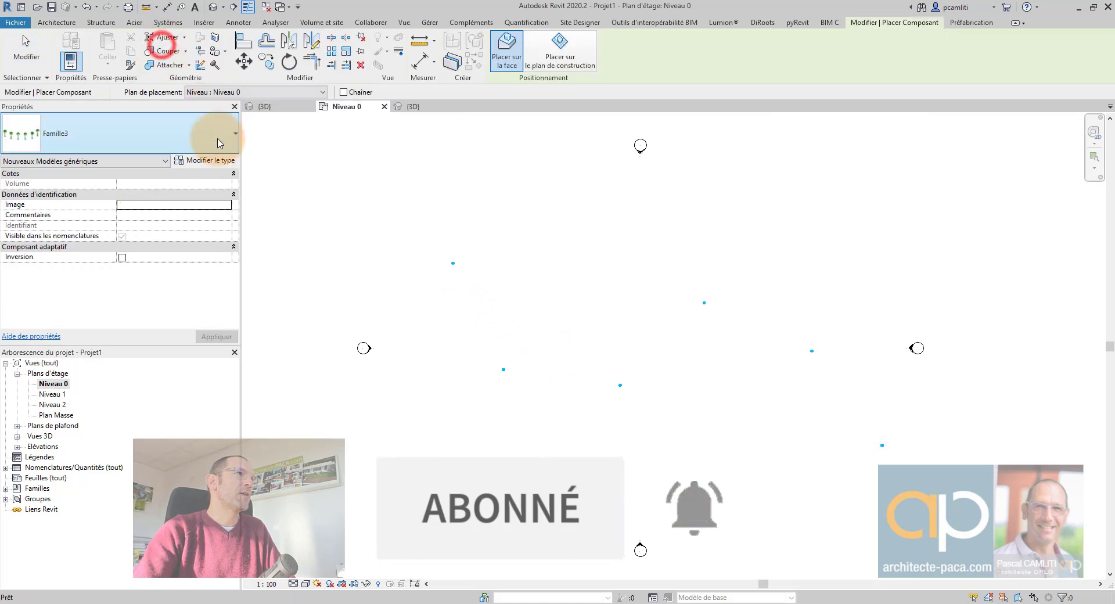
click(459, 343)
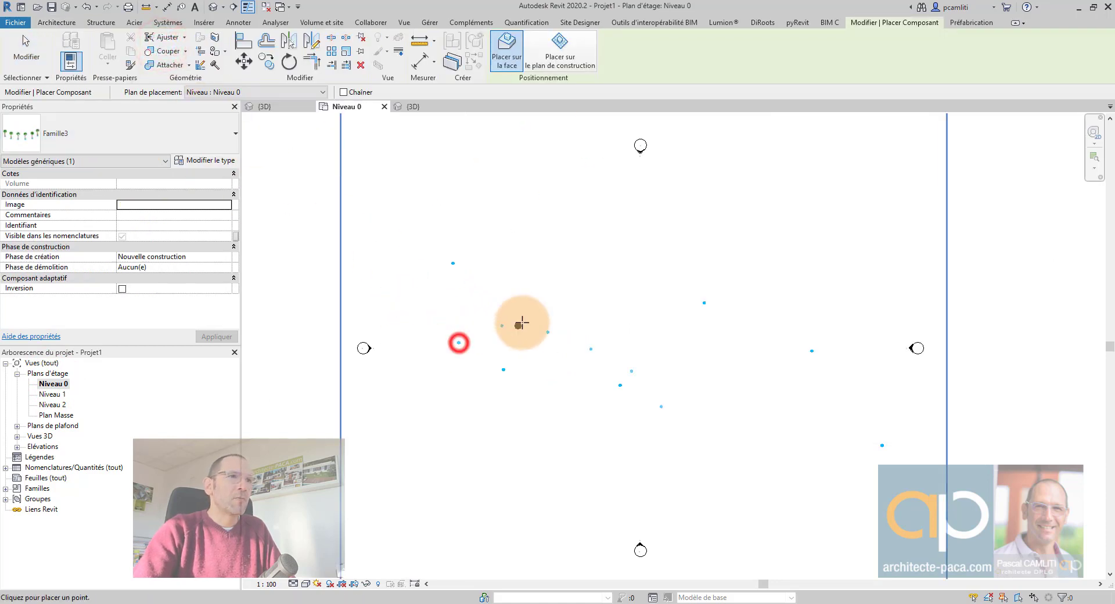
click(548, 293)
click(687, 242)
click(796, 284)
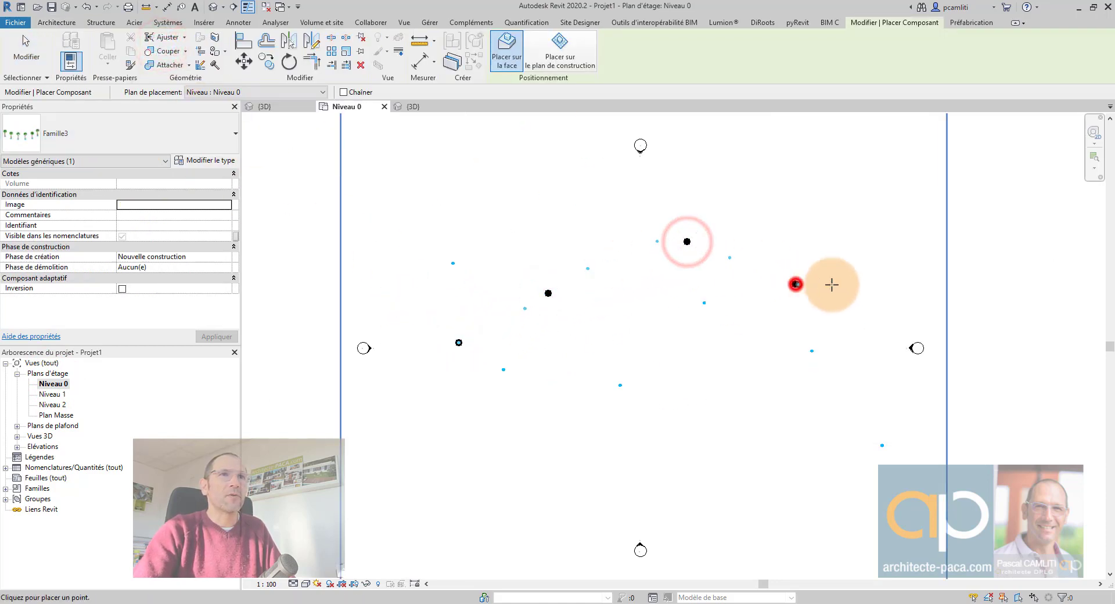
click(899, 236)
key(Escape)
key(Escape)
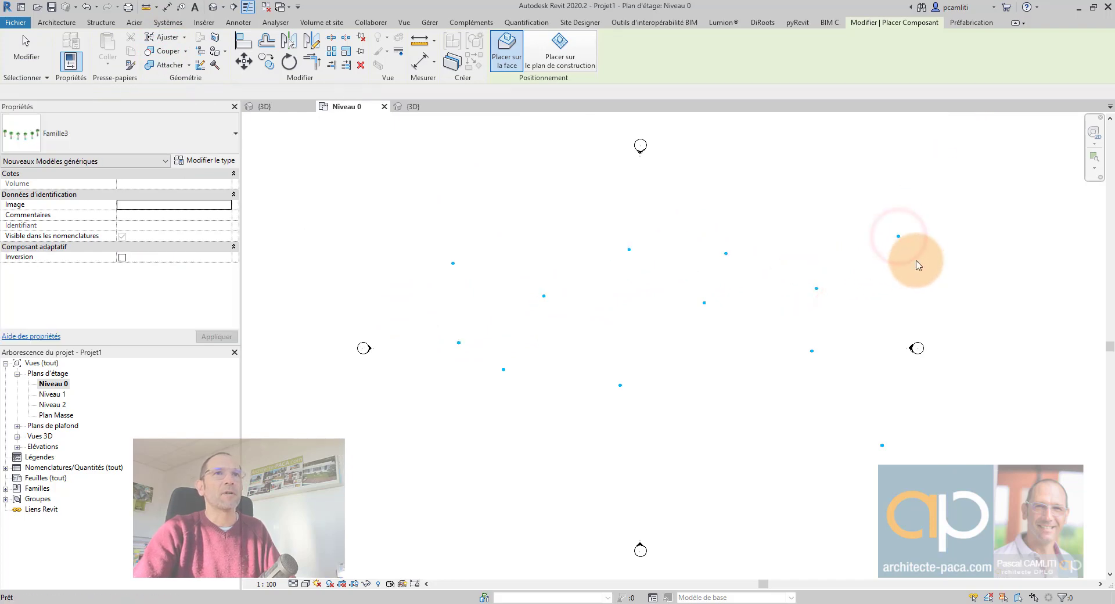
- Examine the newly placed palm row and its adaptive points in the project's 3D view
key(ctrl+Tab)
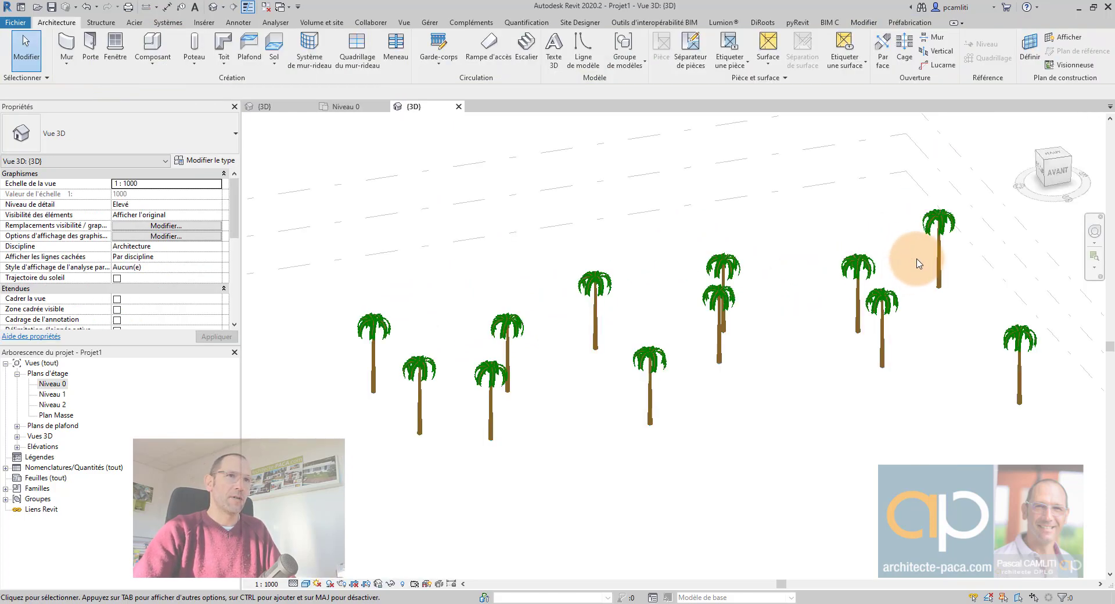
click(510, 366)
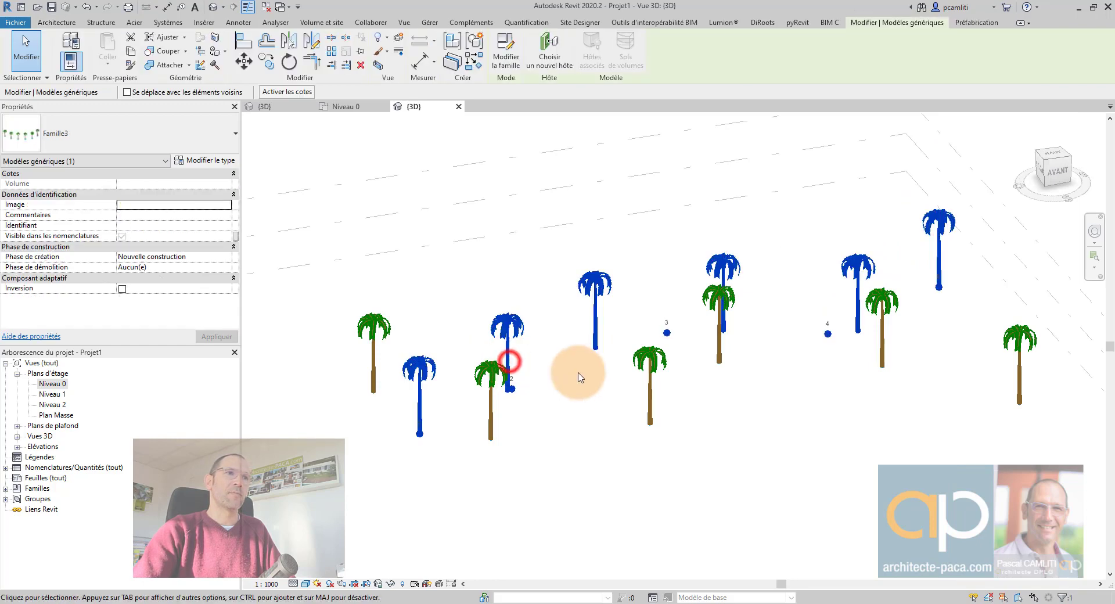
shift+middle_drag(577, 374, 642, 368)
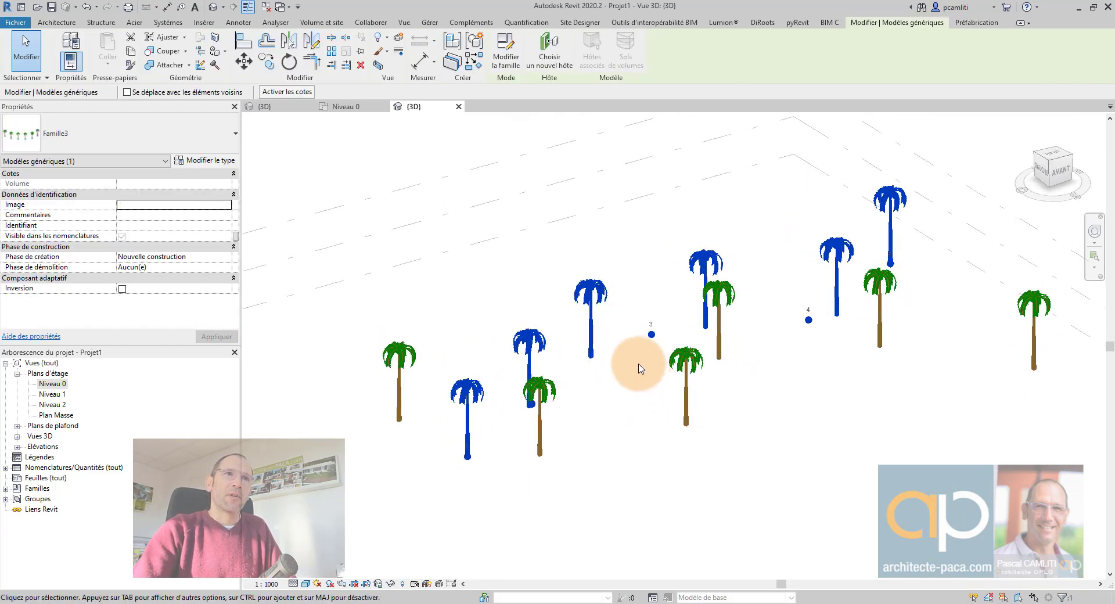
click(495, 478)
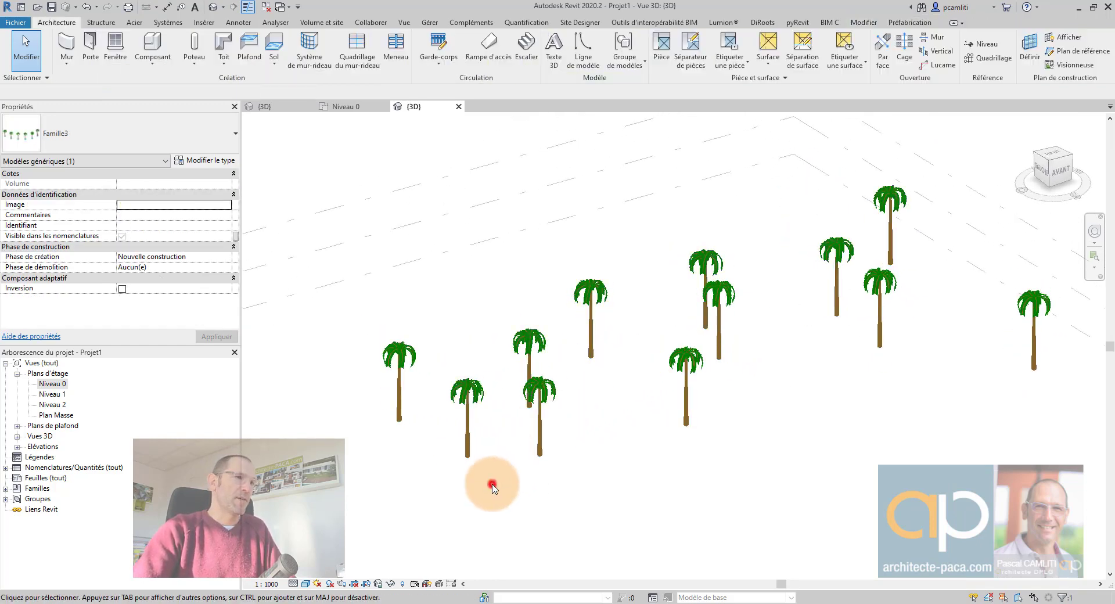
- Move the whole new palm row farther back from the existing row in the 3D view
click(470, 462)
click(494, 459)
drag(481, 467, 463, 393)
click(472, 403)
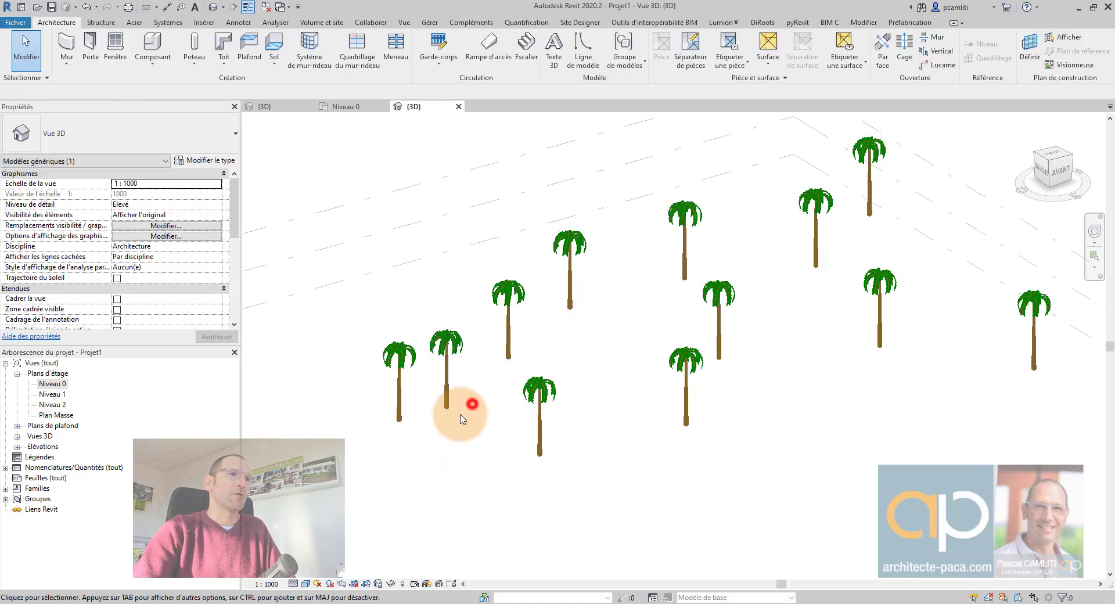
- Shift the second adaptive point of the new palm row along its red axis to reshape the curve
click(509, 358)
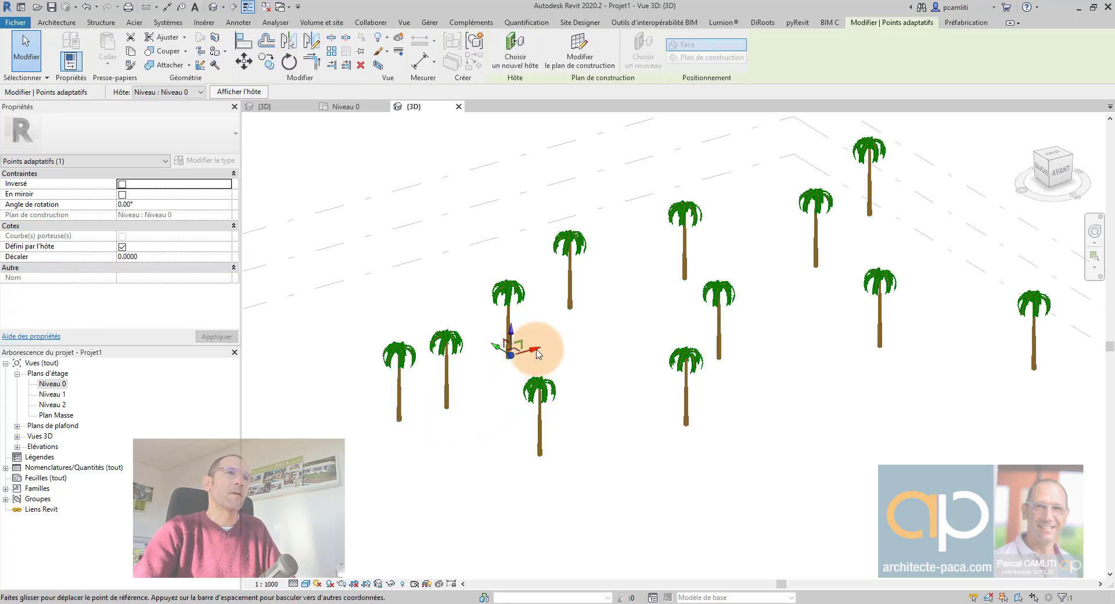
mouse_move(537, 353)
mouse_down()
mouse_move(571, 341)
mouse_move(530, 341)
mouse_move(552, 355)
mouse_up()
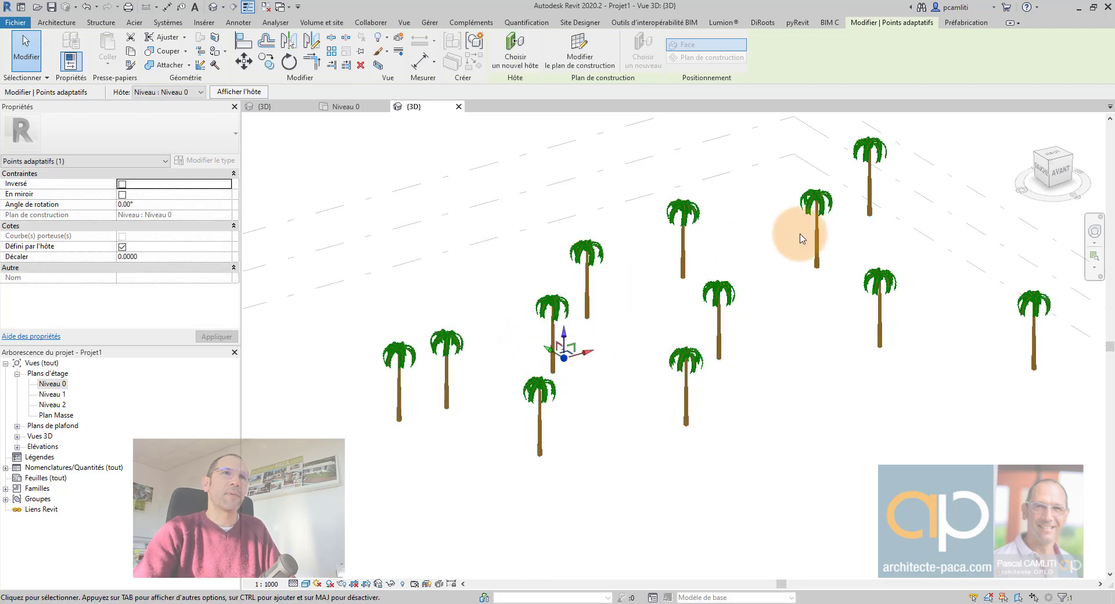
click(795, 268)
click(808, 385)
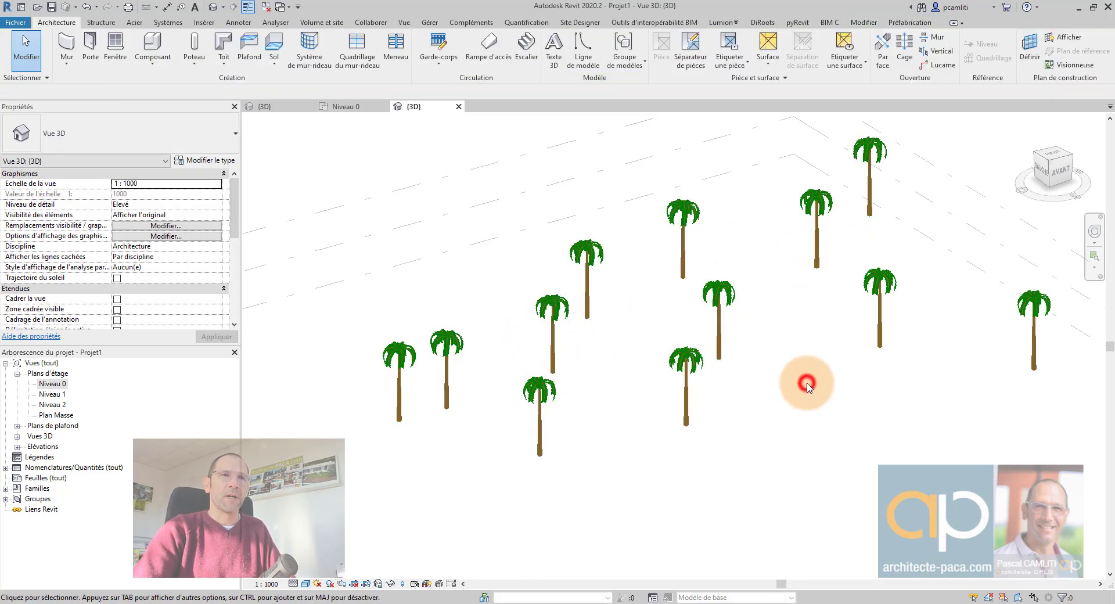
- Return to the Famille3 family view and create a new family from the template "Modèle générique métrique (adaptatif).rft"
click(280, 107)
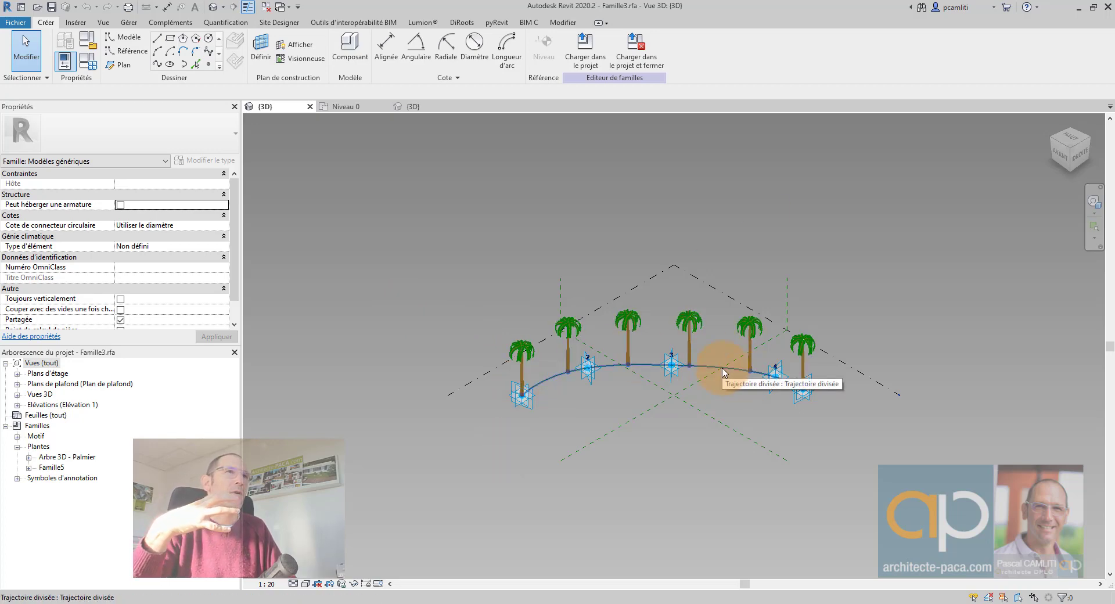
click(462, 256)
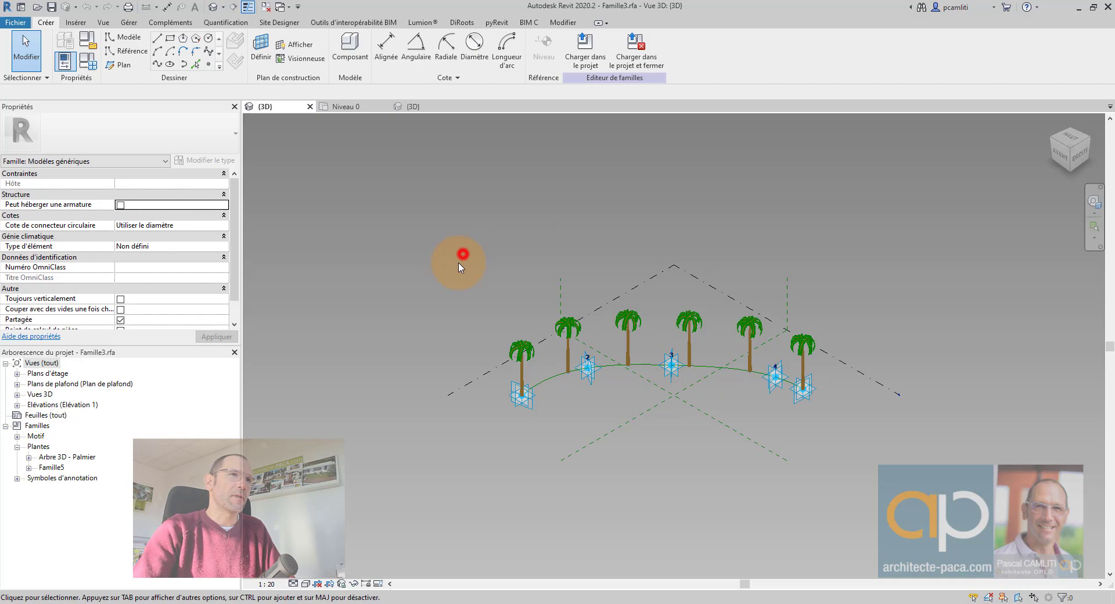
click(14, 23)
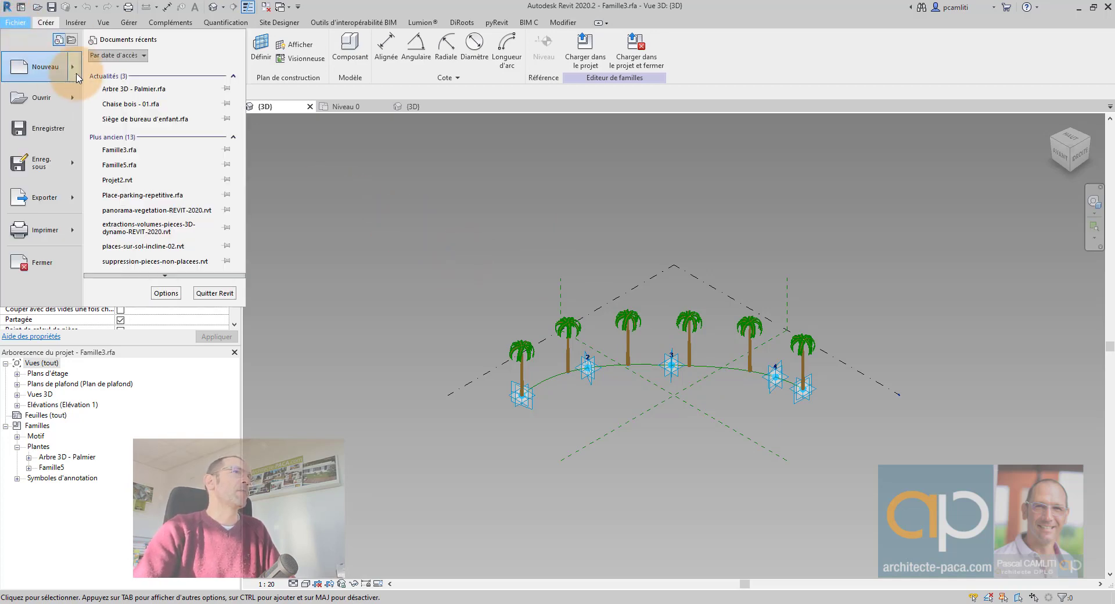
click(72, 67)
click(190, 96)
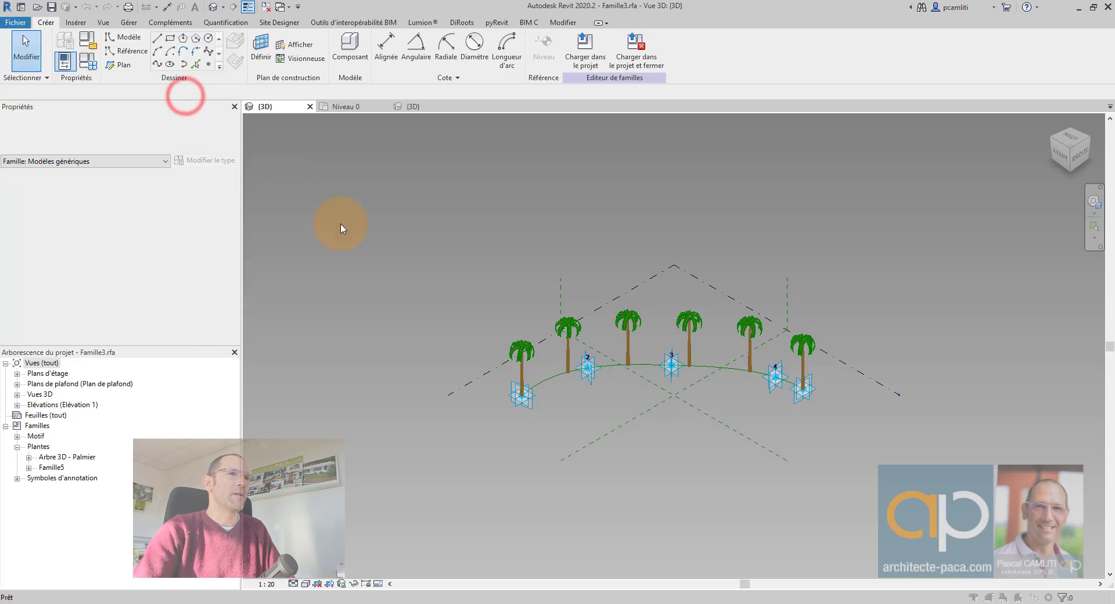
scroll(553, 296, down, 8)
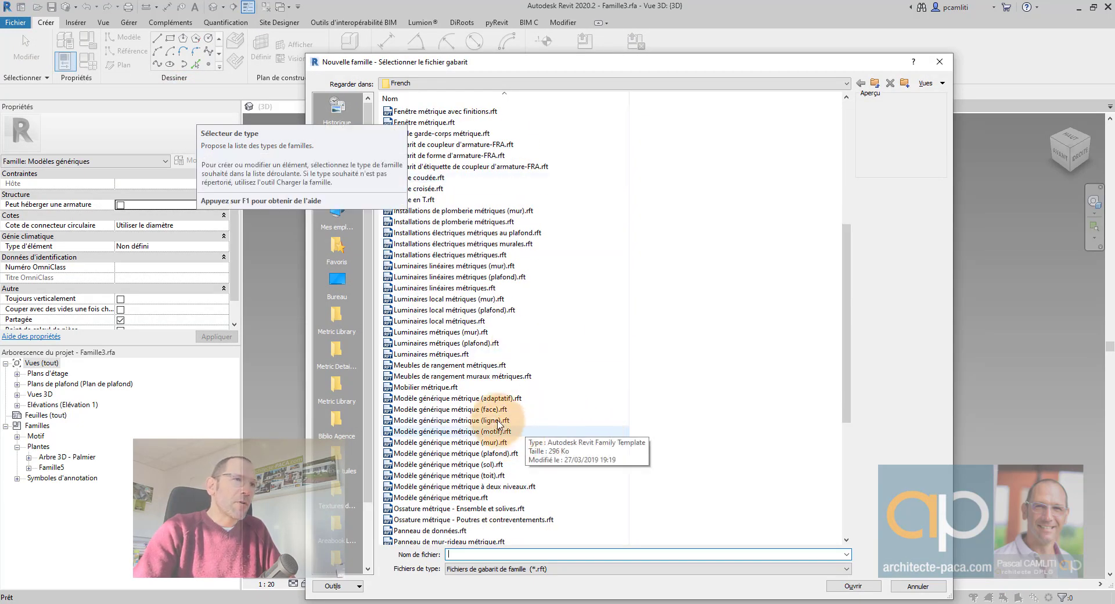
click(494, 398)
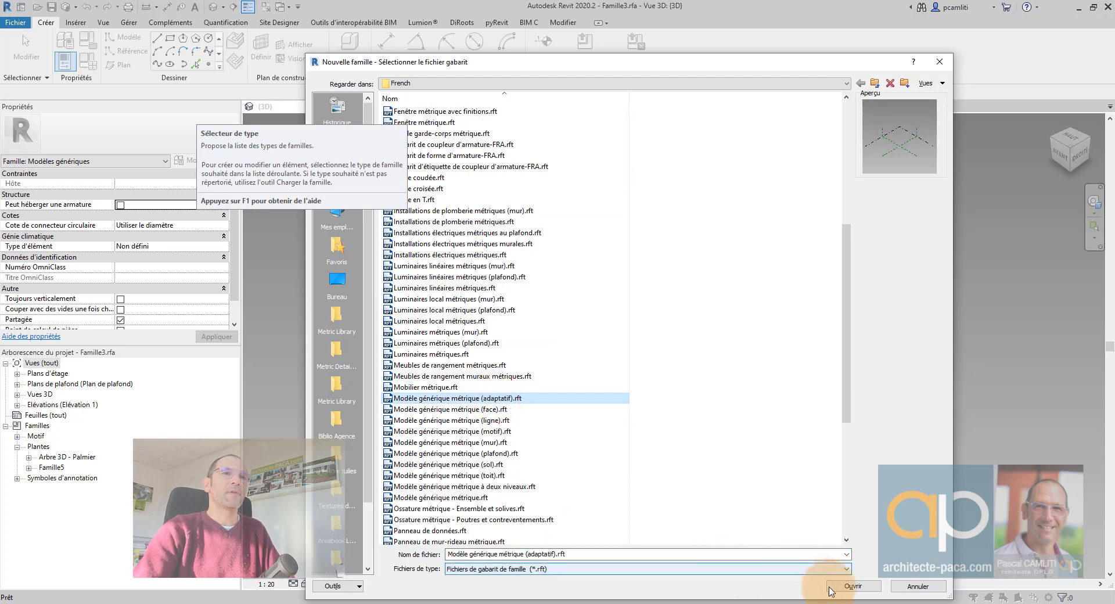
click(848, 586)
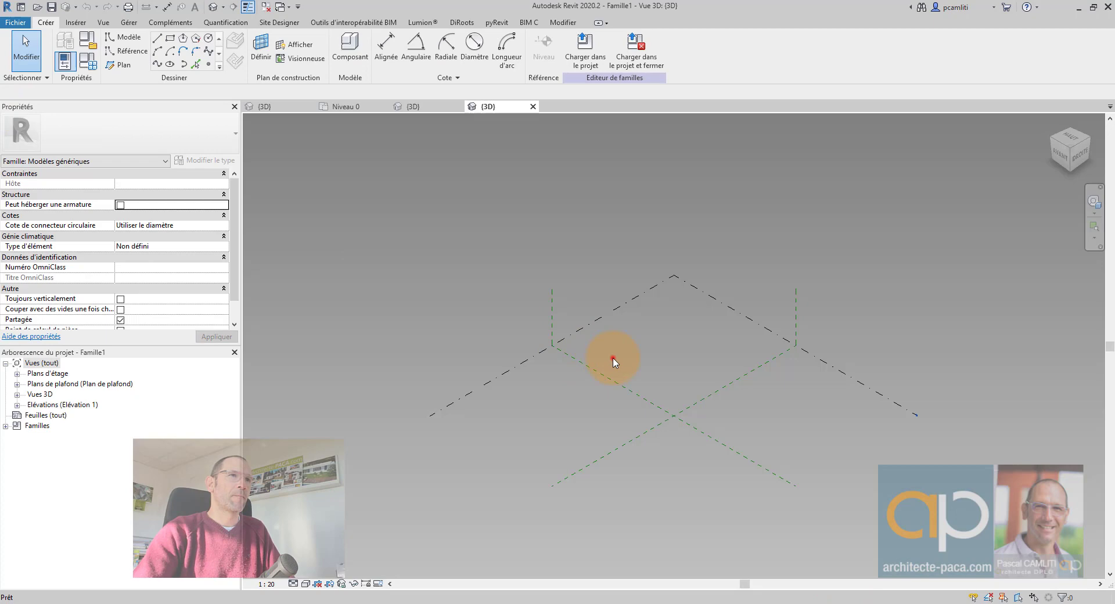
click(613, 359)
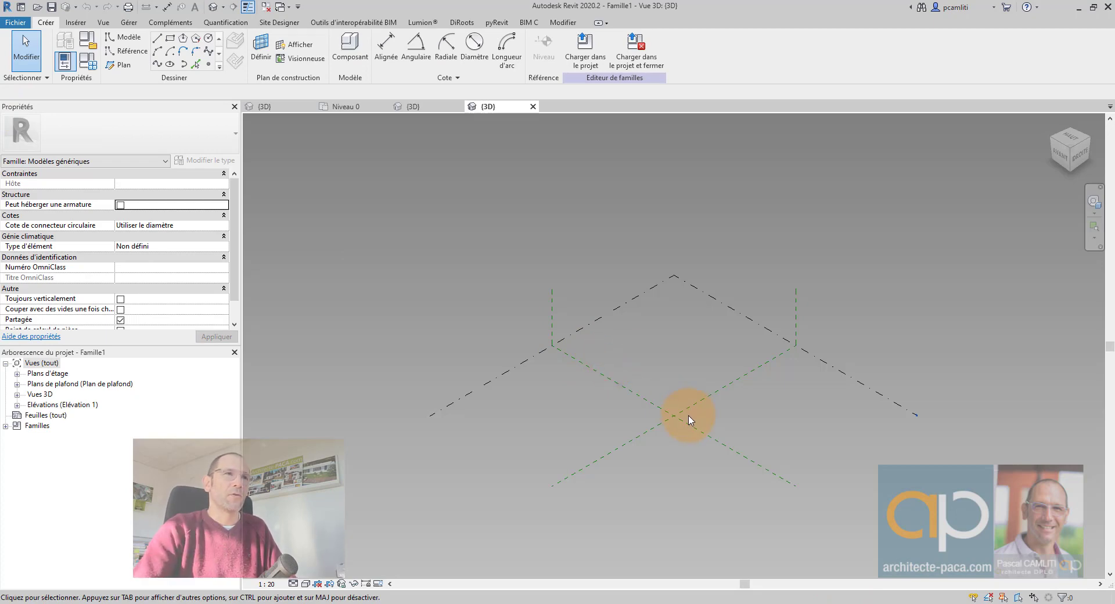
- Place a reference point at the intersection of the two centre reference planes and make it adaptive
click(208, 64)
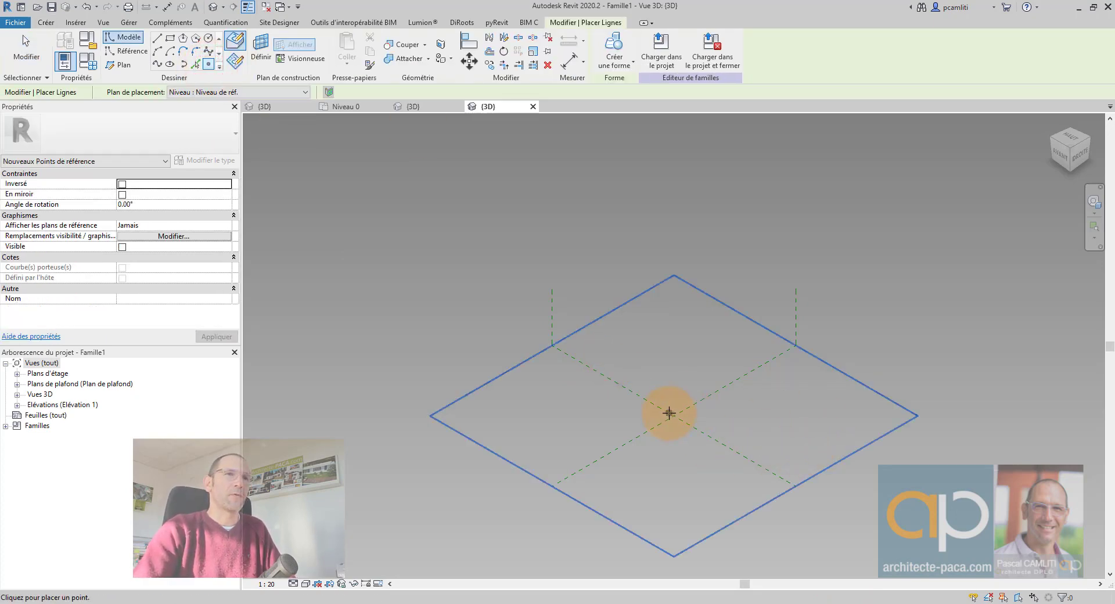
click(674, 415)
key(Escape)
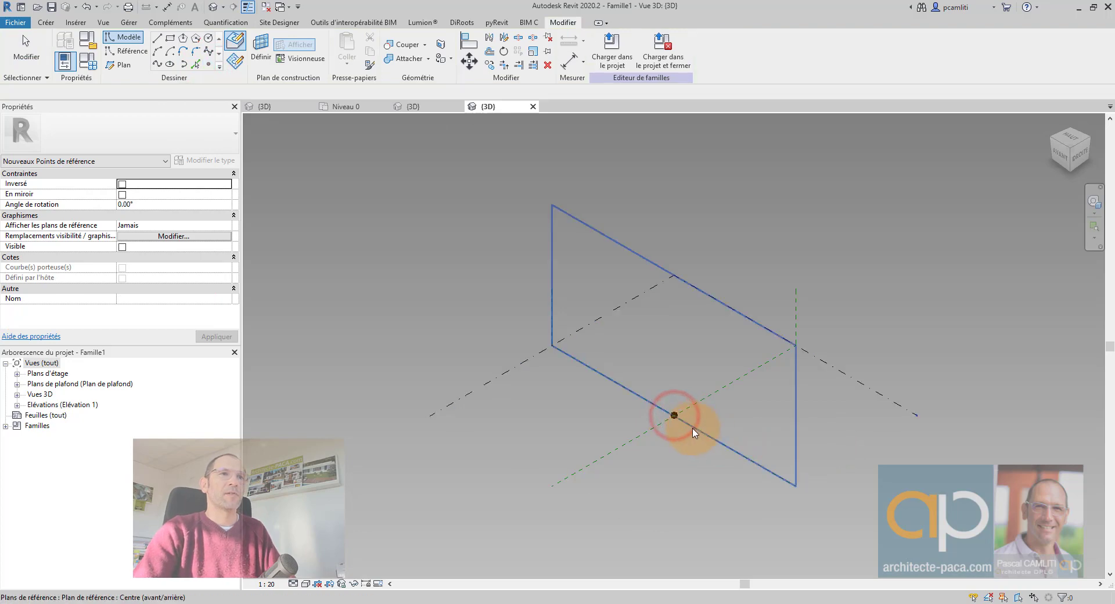
drag(661, 397, 701, 445)
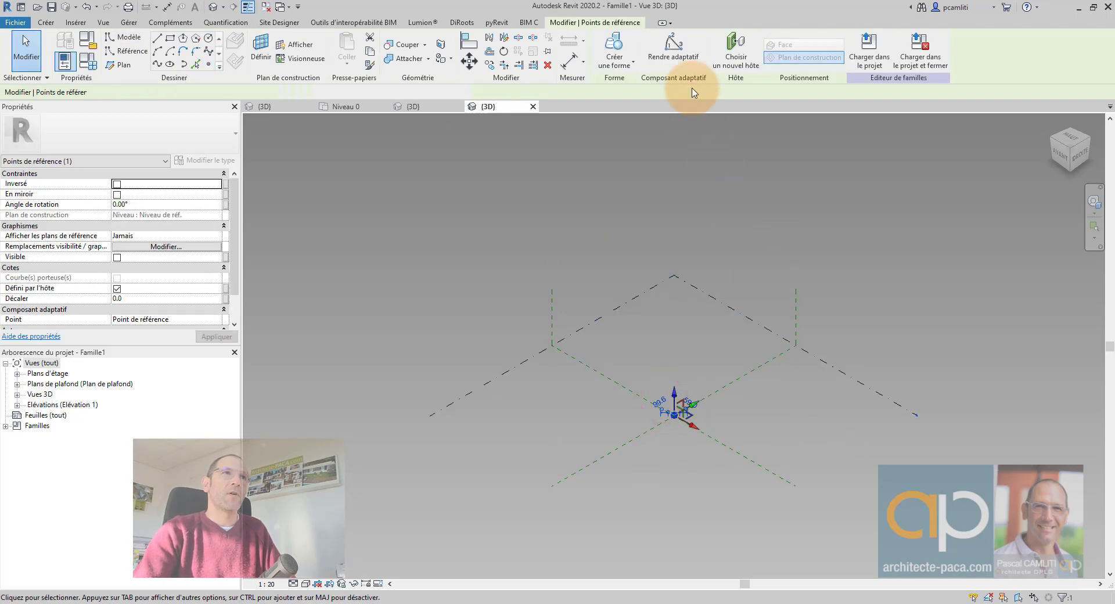
click(677, 58)
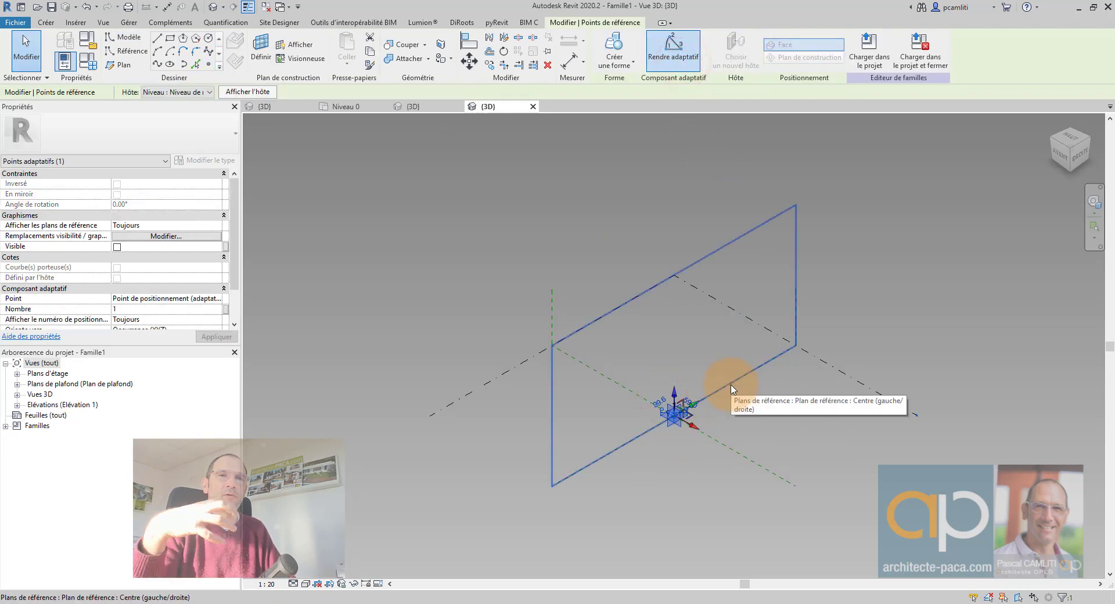
key(Escape)
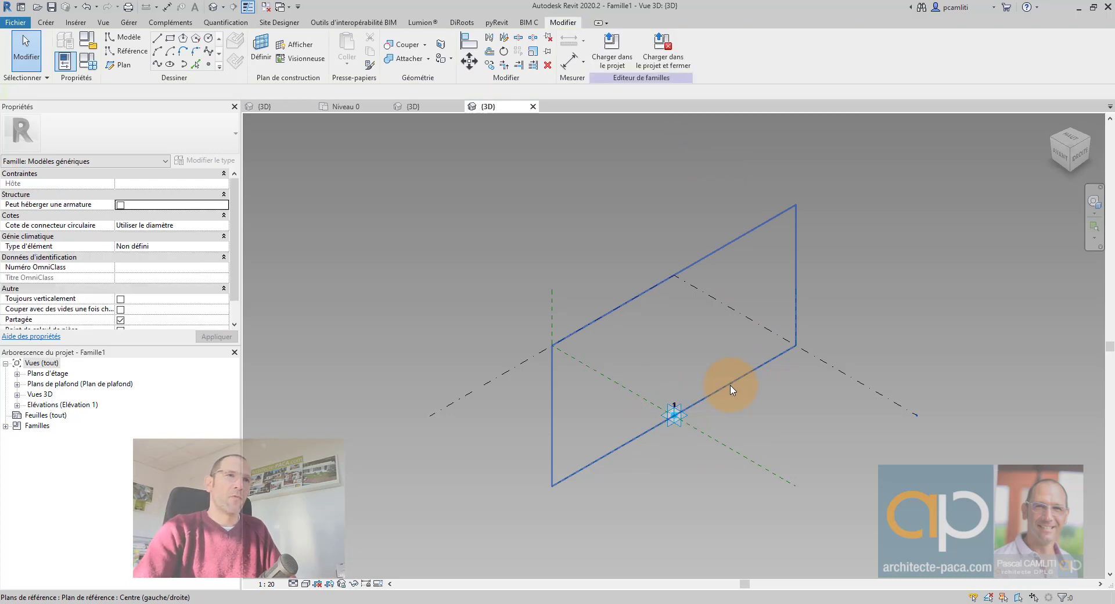
- Place another reference point directly on adaptive point 1
scroll(682, 422, up, 4)
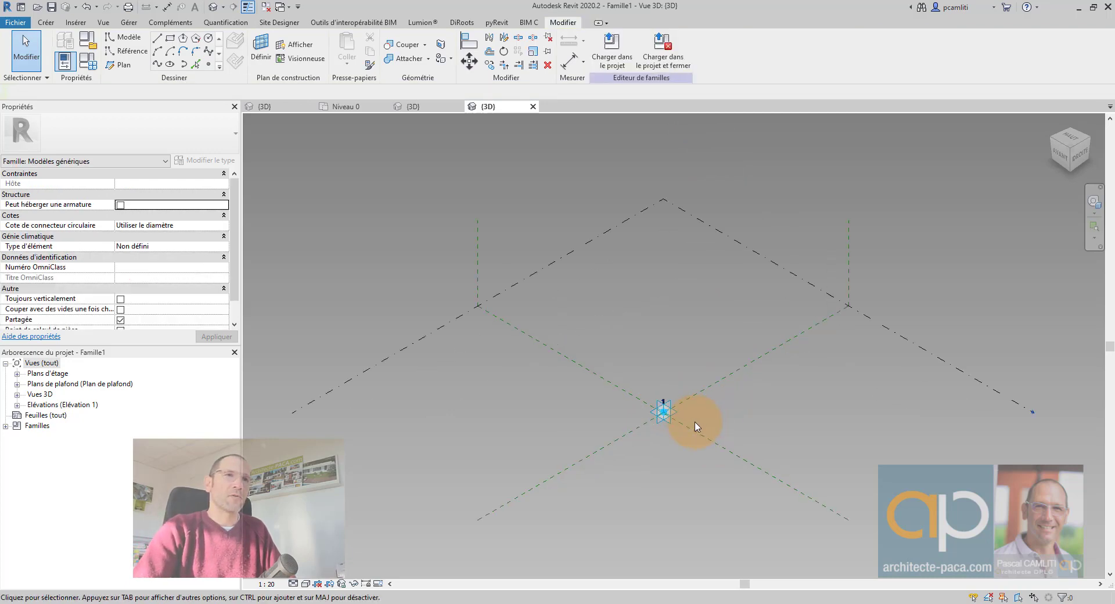
click(209, 65)
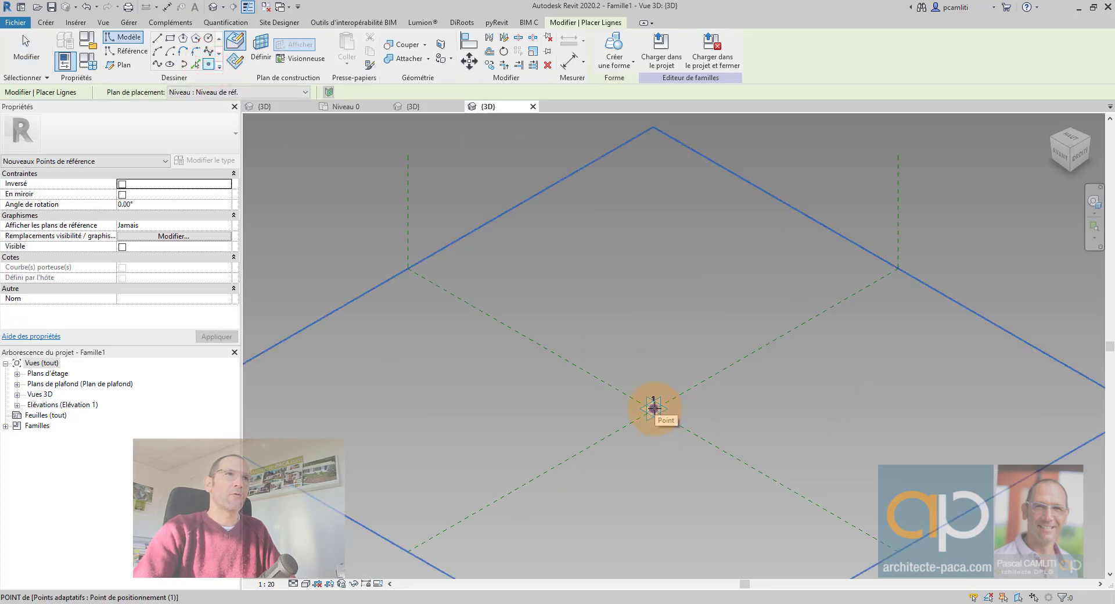
click(654, 408)
key(Escape)
key(Escape)
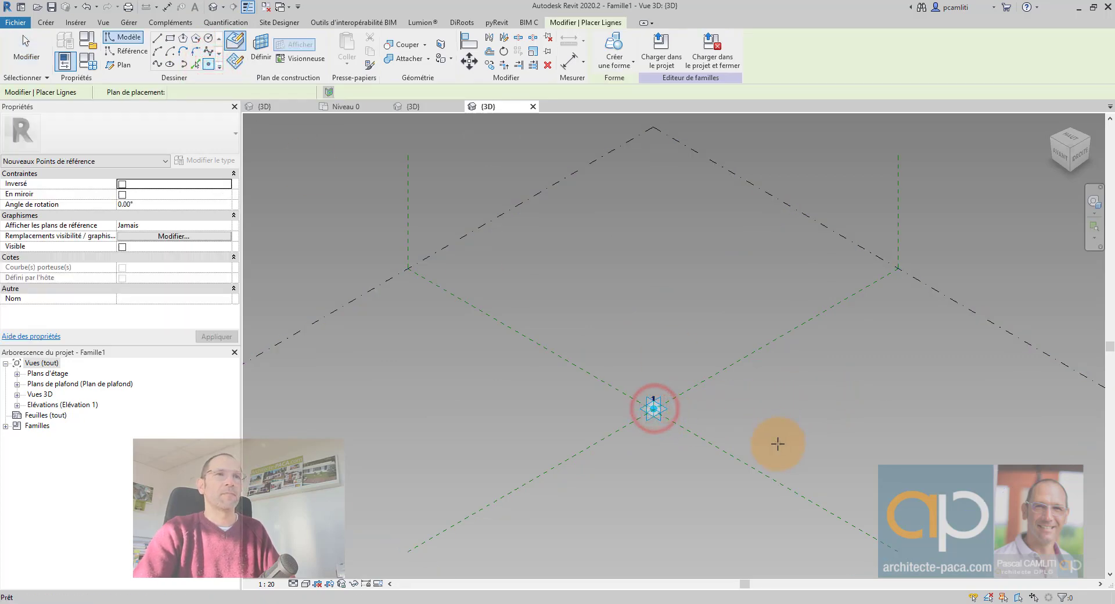
- Set the orientation (Oriente vers) of adaptive point 1 to "Global (Z) puis hôte (XY)"
click(664, 410)
scroll(174, 288, down, 2)
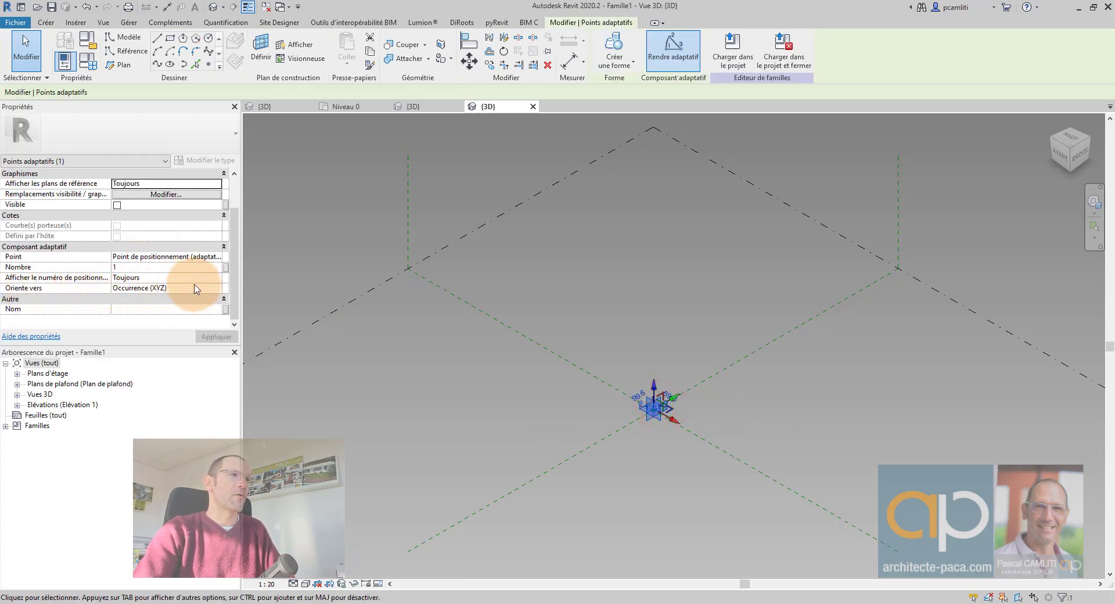
click(129, 288)
click(216, 288)
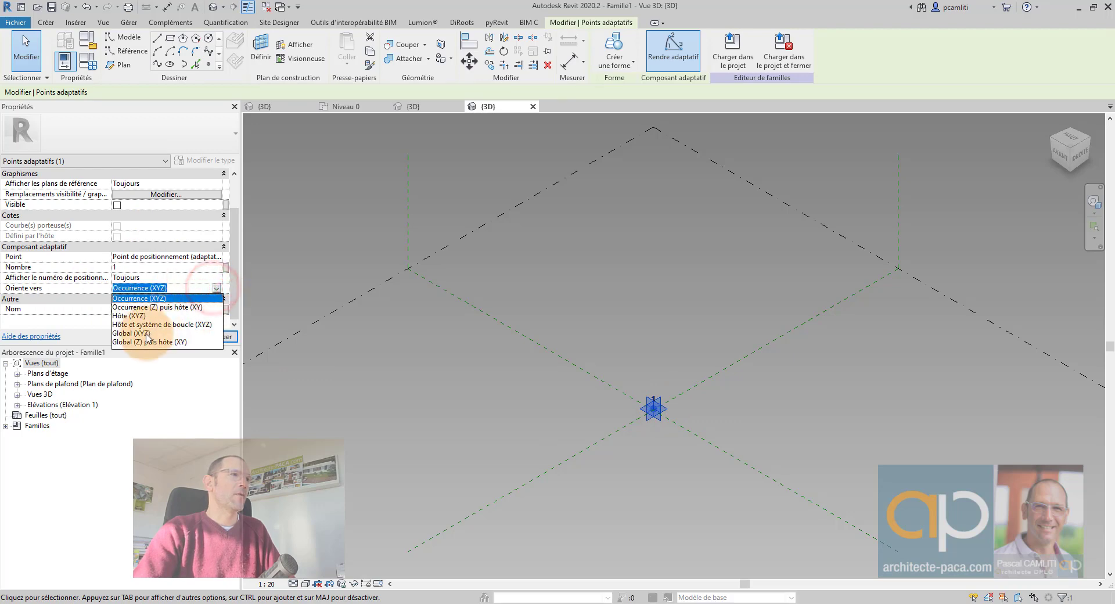
click(147, 343)
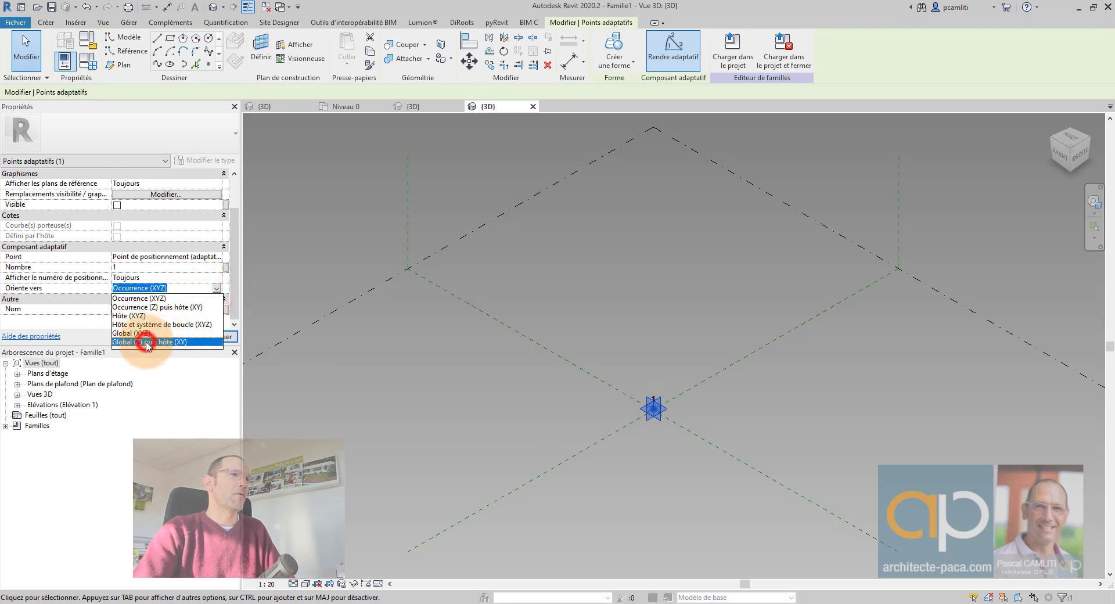
- Examine the subcategories offered for model lines and the family's additional settings for line styles, weights and patterns
click(590, 349)
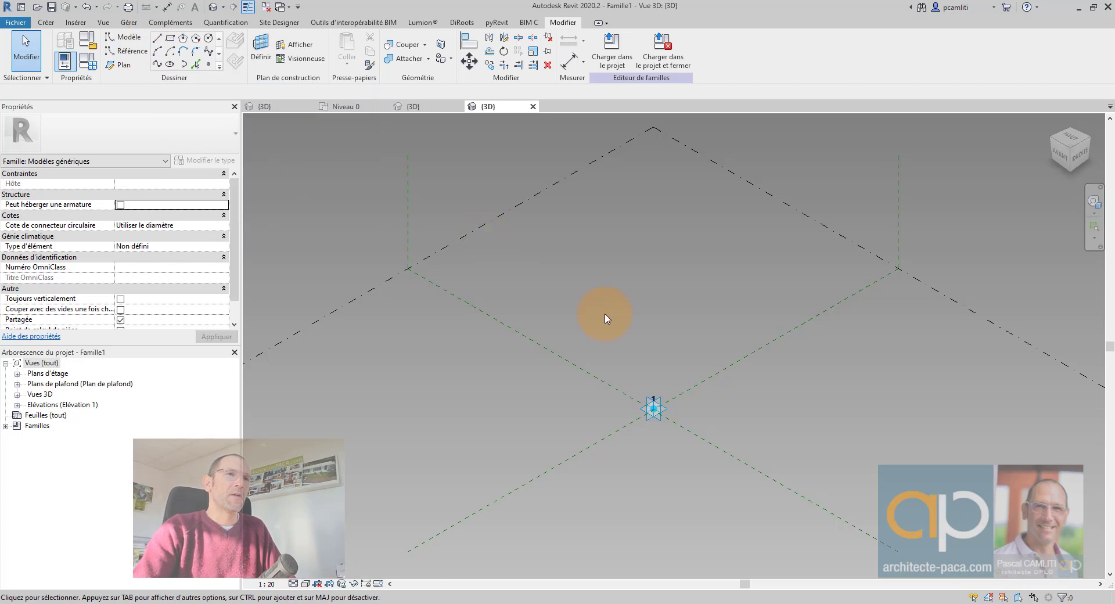
middle_drag(657, 341, 601, 312)
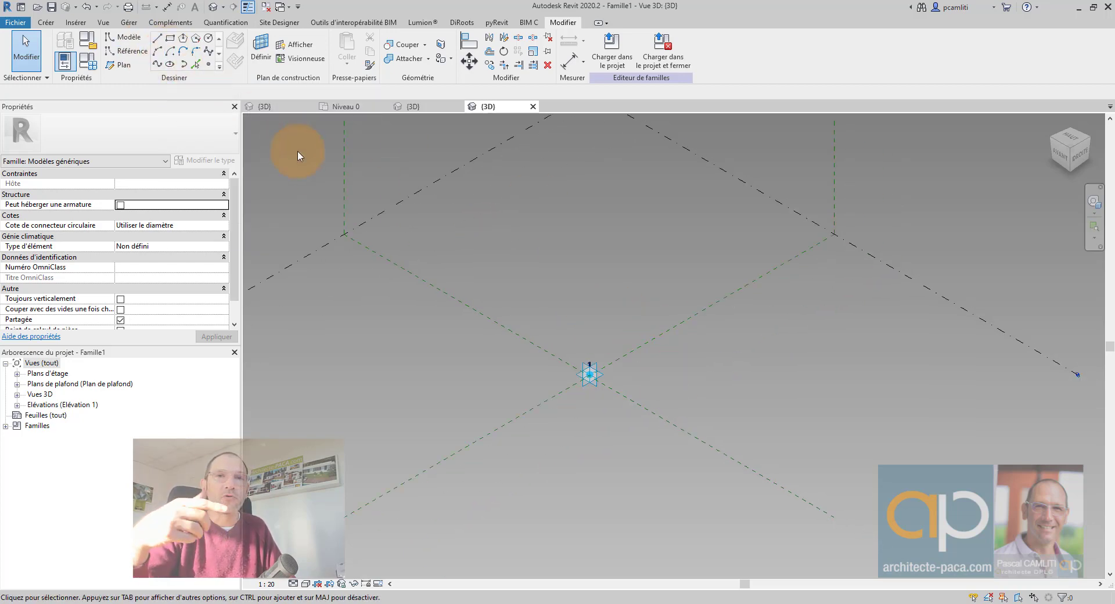
click(125, 37)
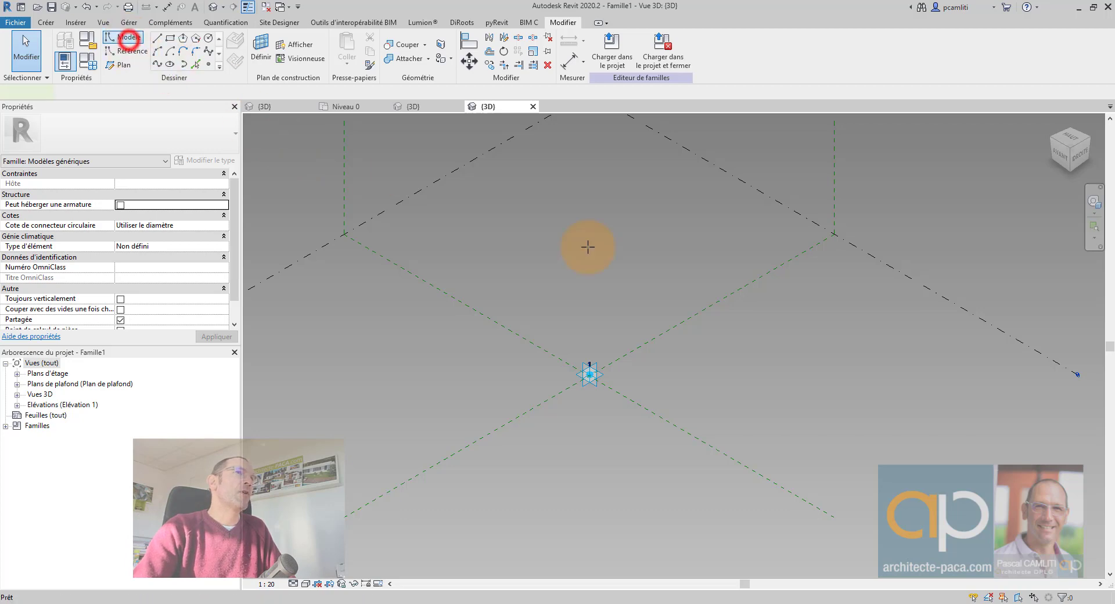
click(705, 56)
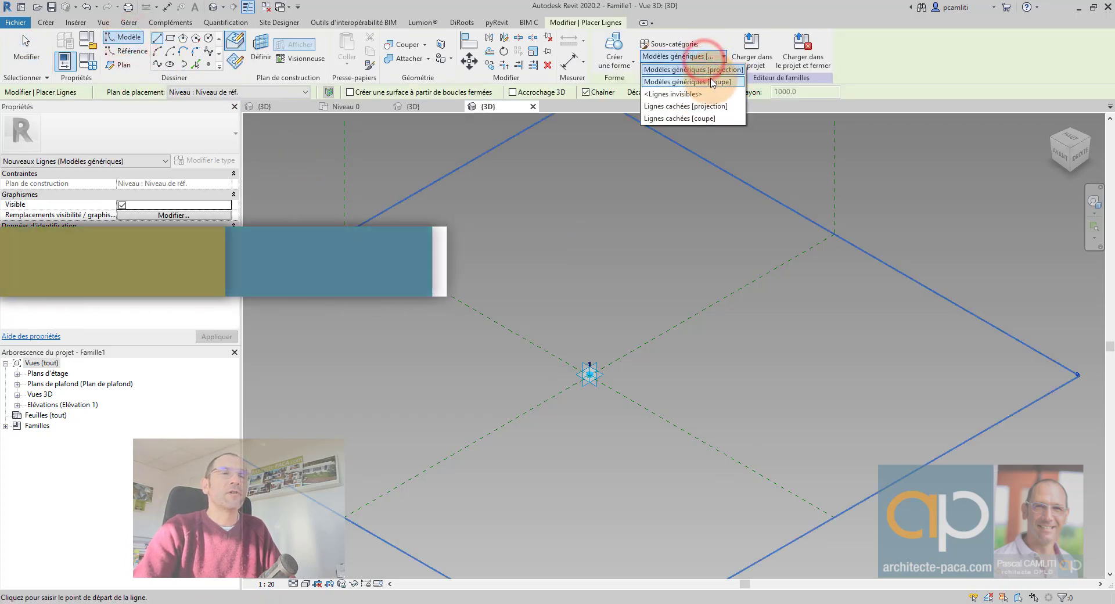
click(724, 112)
key(Escape)
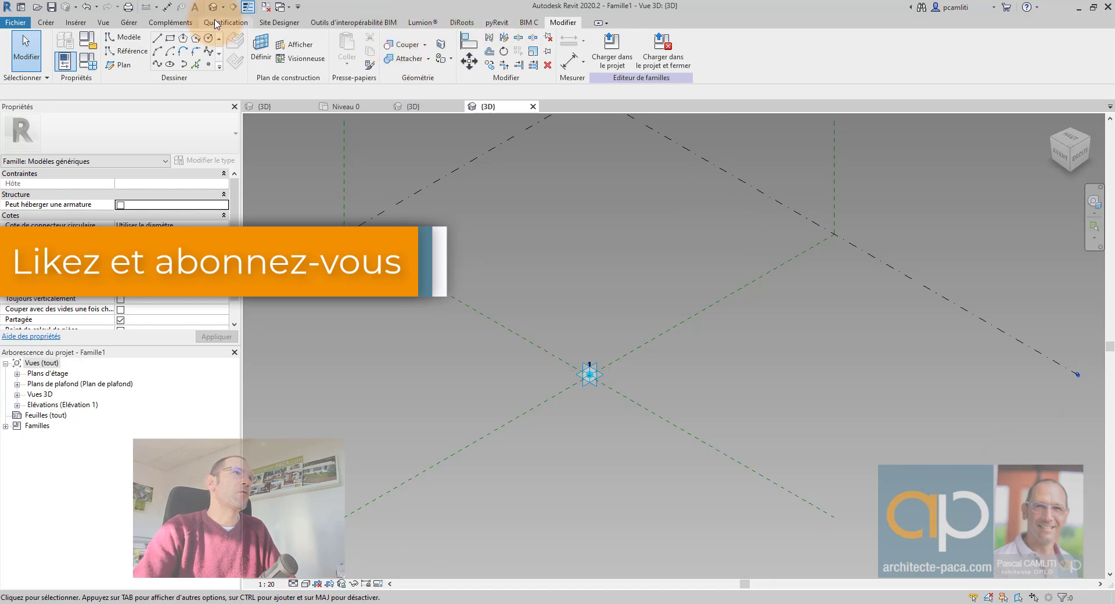
click(129, 22)
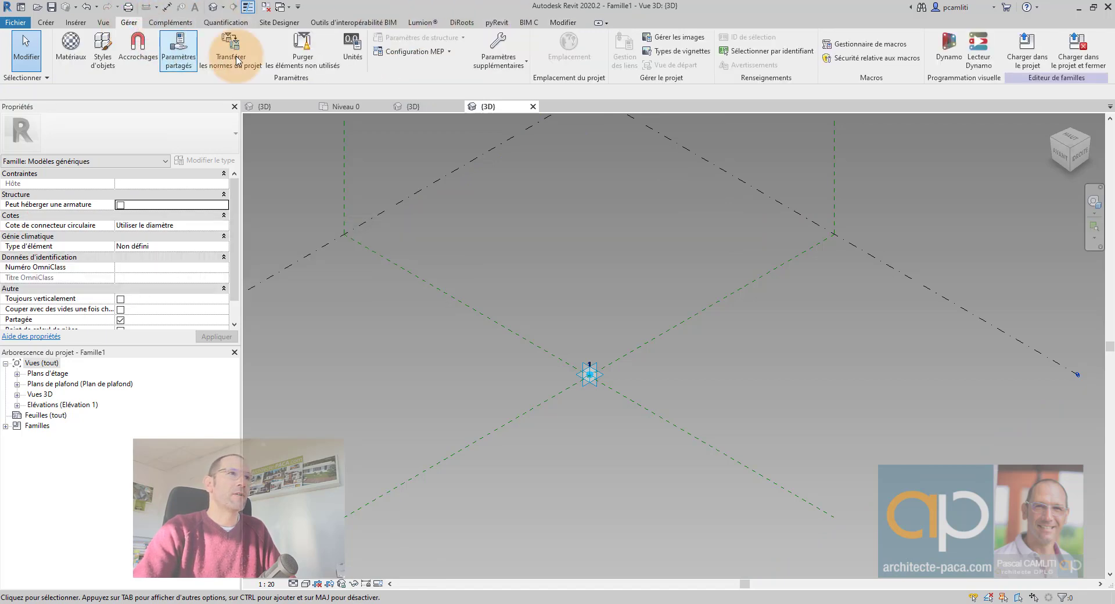
click(472, 70)
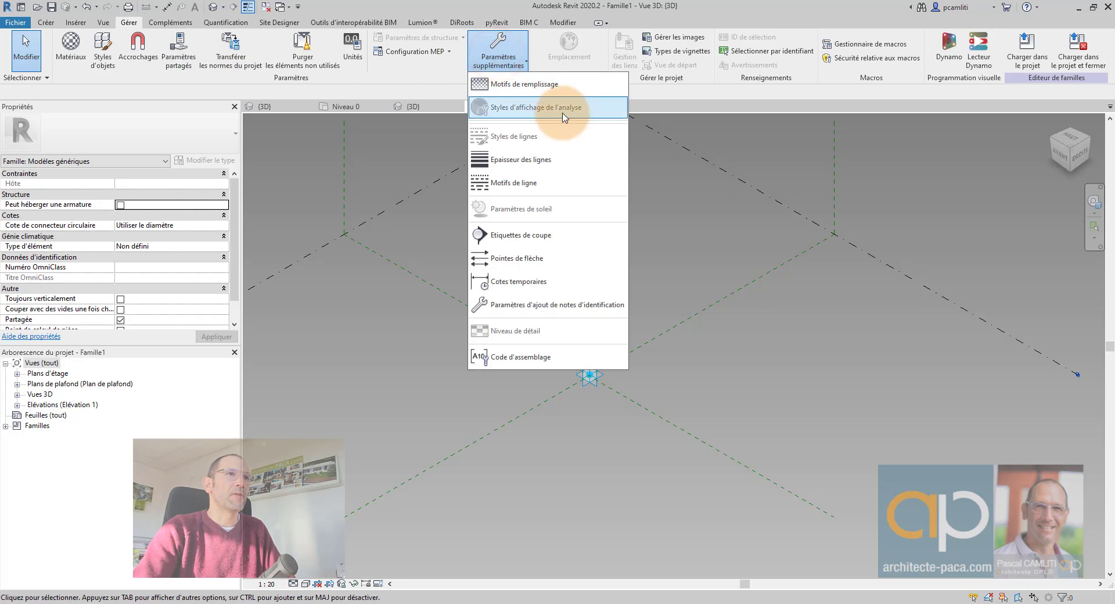
click(737, 234)
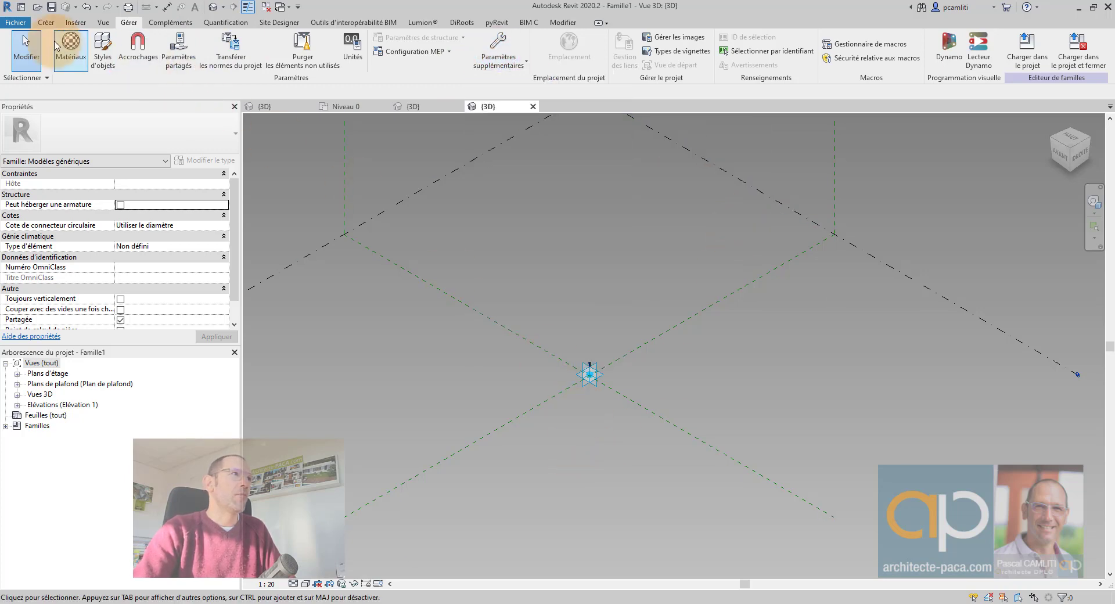
click(46, 22)
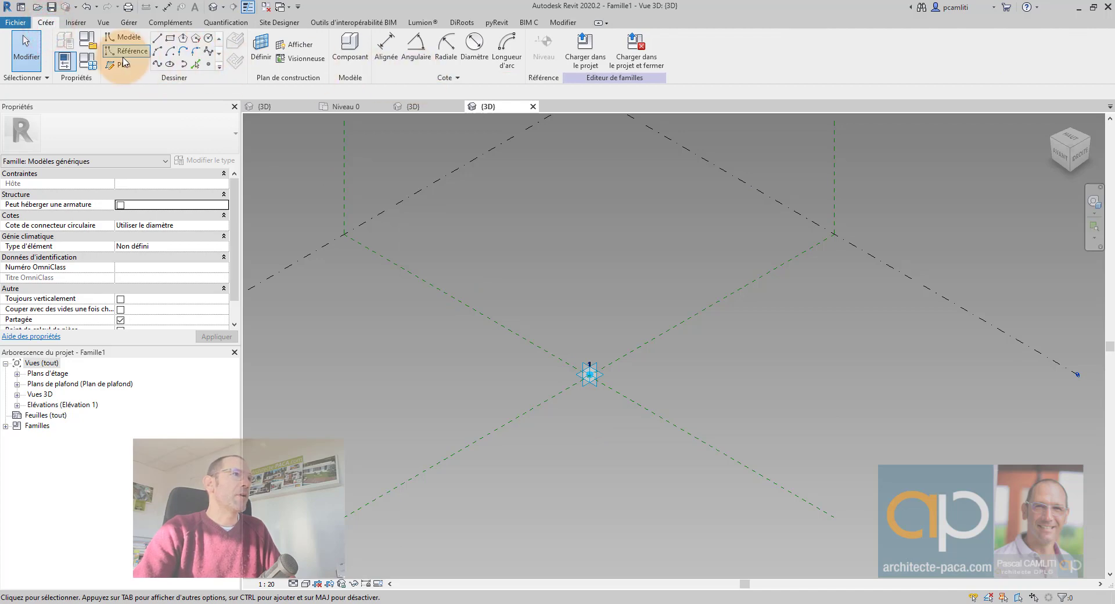
click(129, 38)
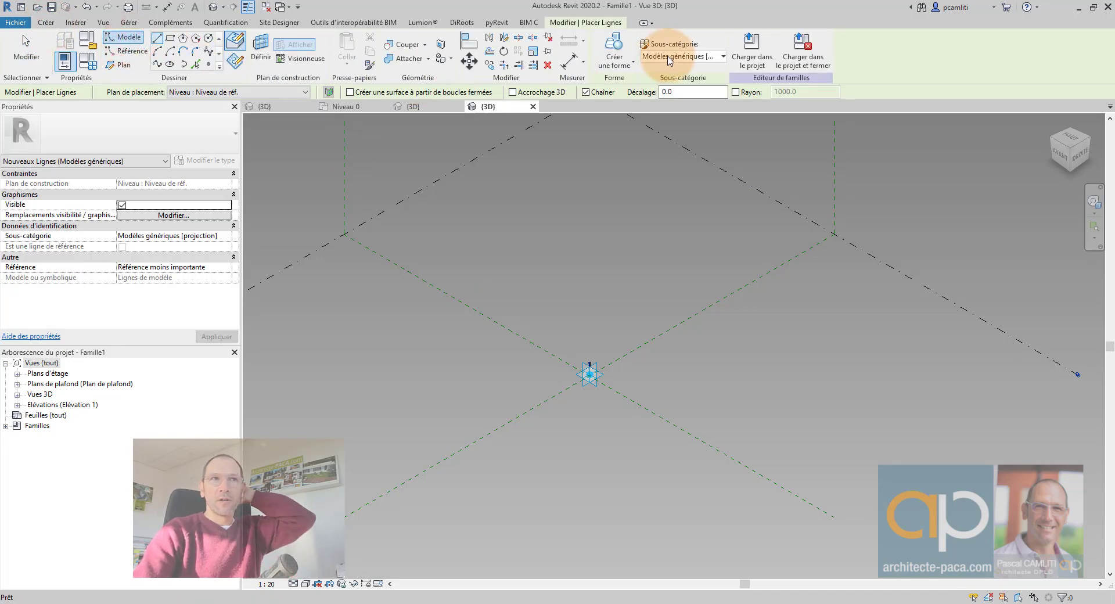
click(675, 58)
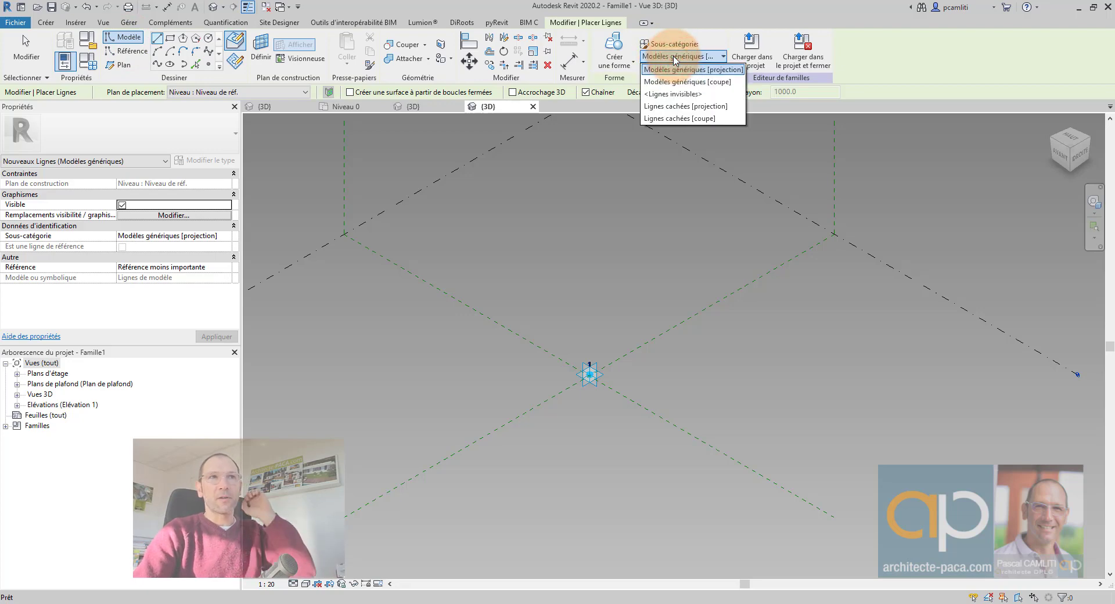
click(685, 316)
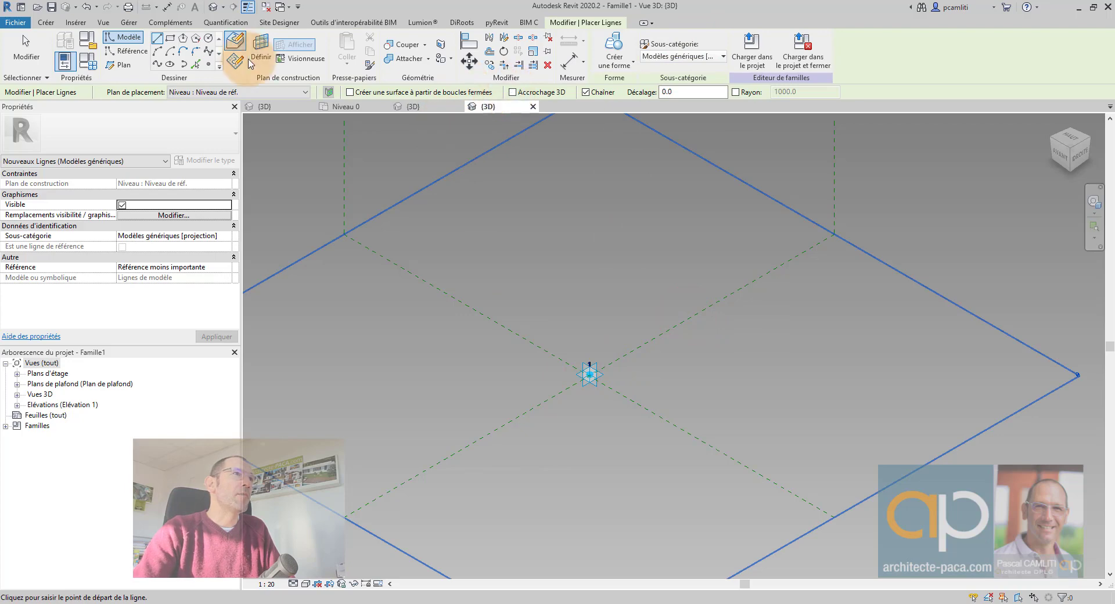
click(158, 51)
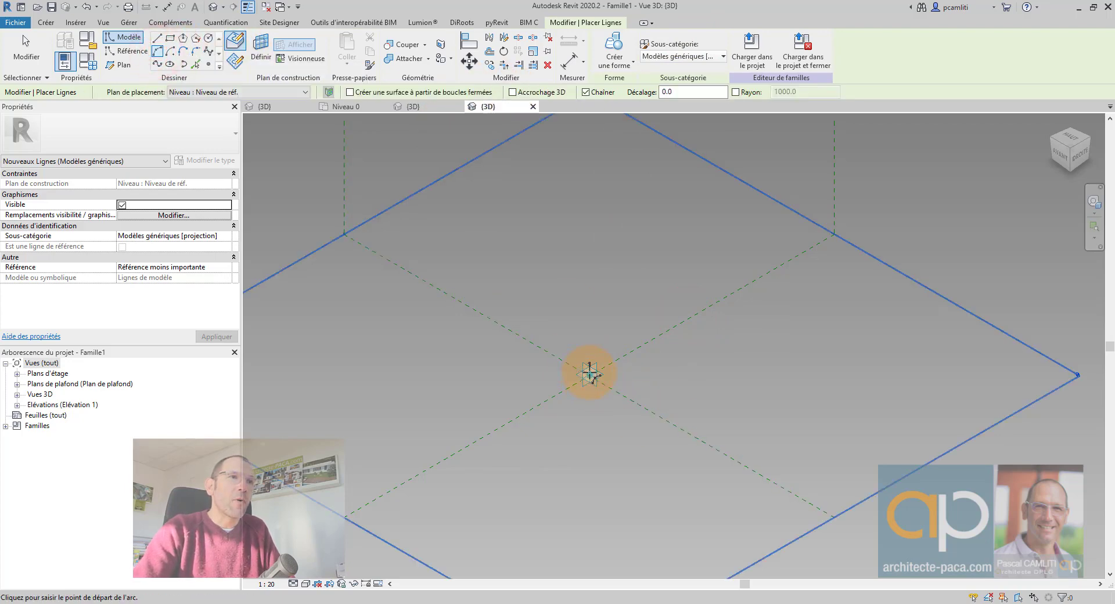
click(589, 374)
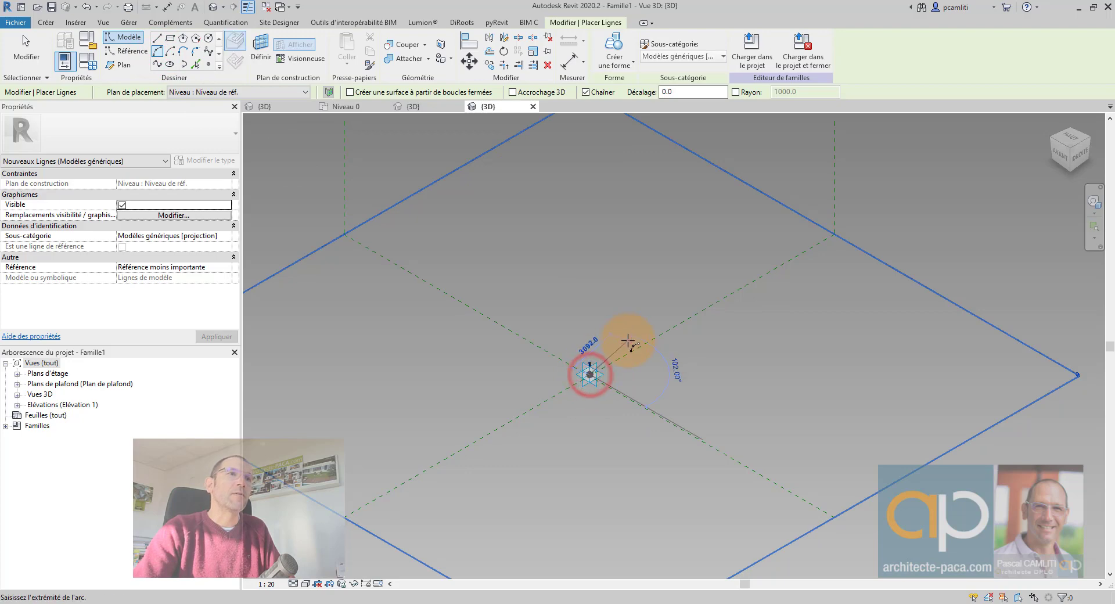
click(621, 346)
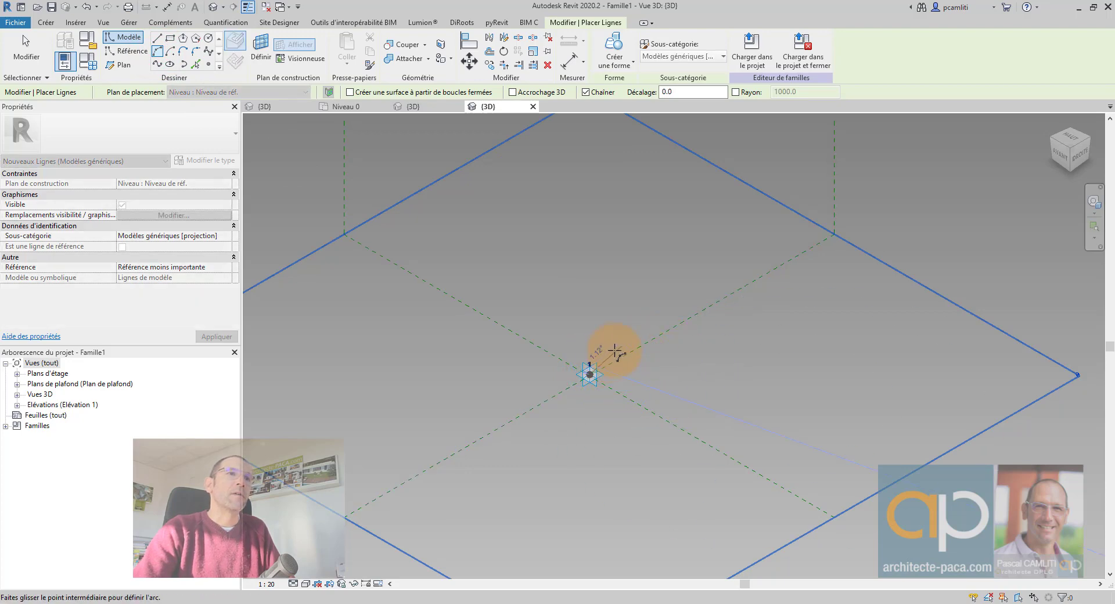
key(Escape)
- Sketch a model-line arc with a radius of about 451 in the top view, starting at adaptive point 1
scroll(598, 369, up, 3)
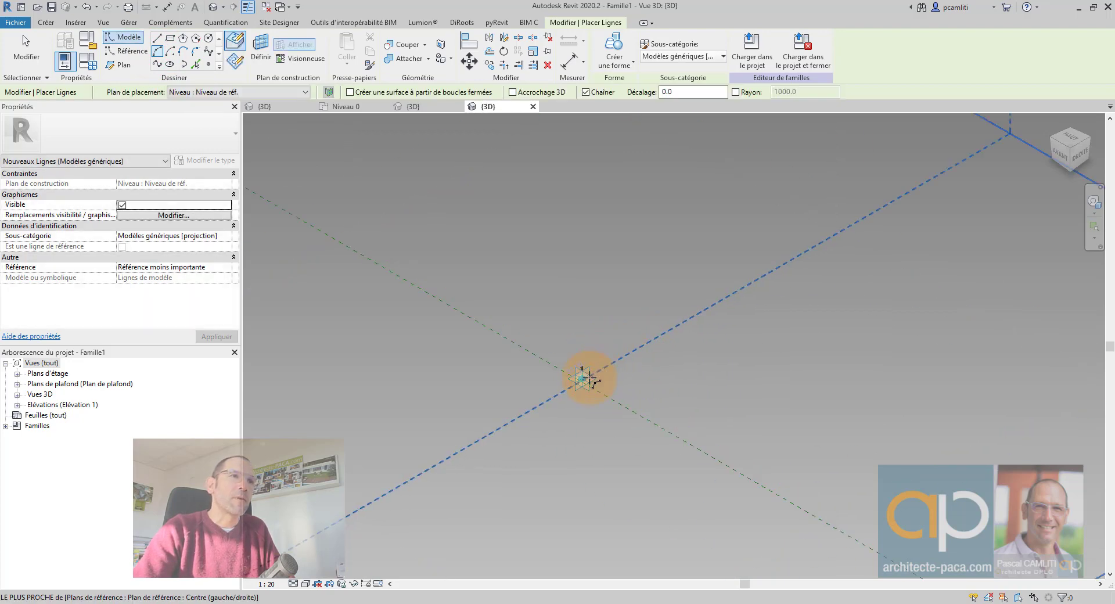
click(1069, 137)
scroll(663, 347, up, 4)
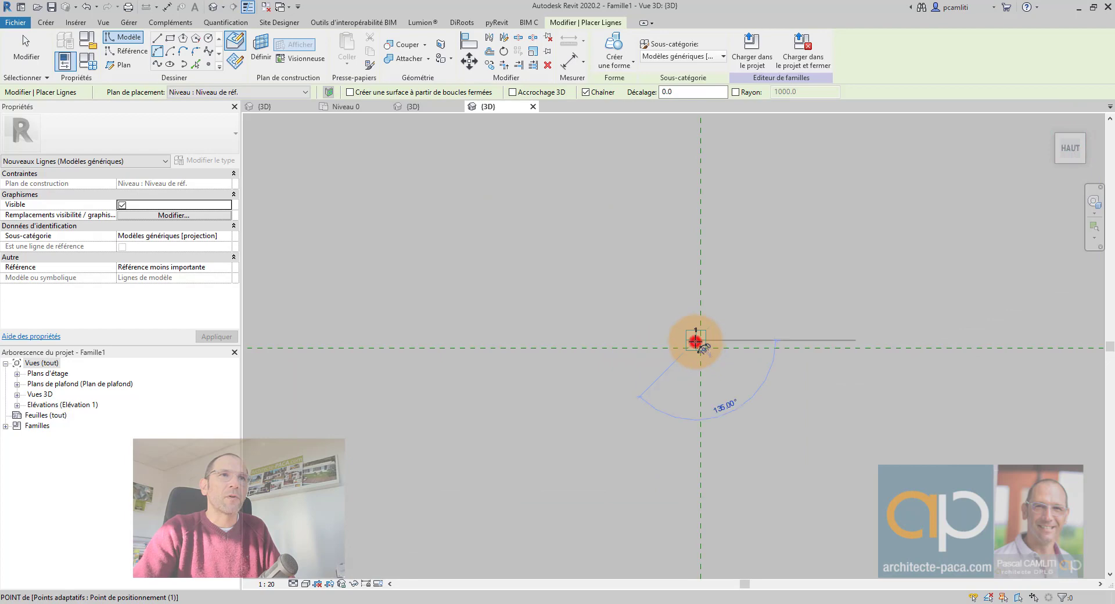
click(696, 341)
click(693, 271)
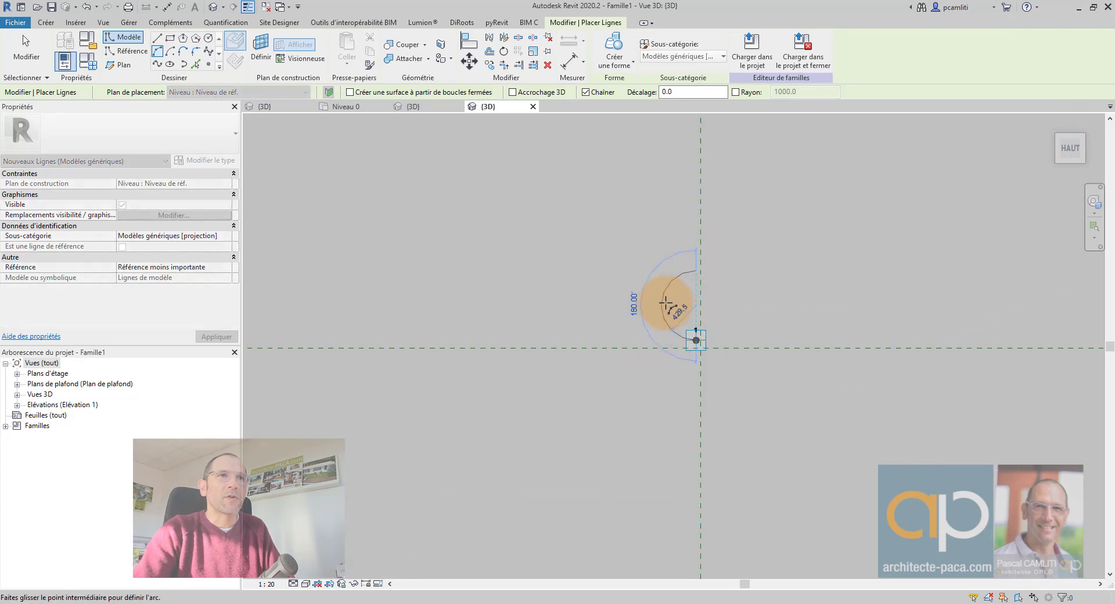
click(672, 299)
key(Escape)
key(Escape)
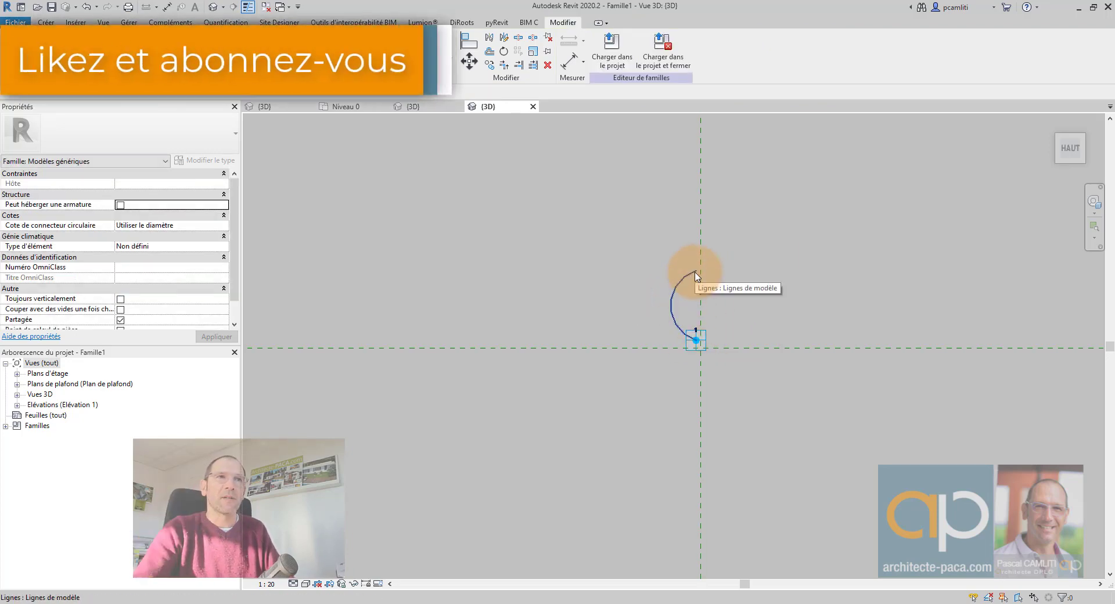
- Inspect the arc at adaptive point 1 in the isometric view and delete it
middle_drag(779, 304, 621, 327)
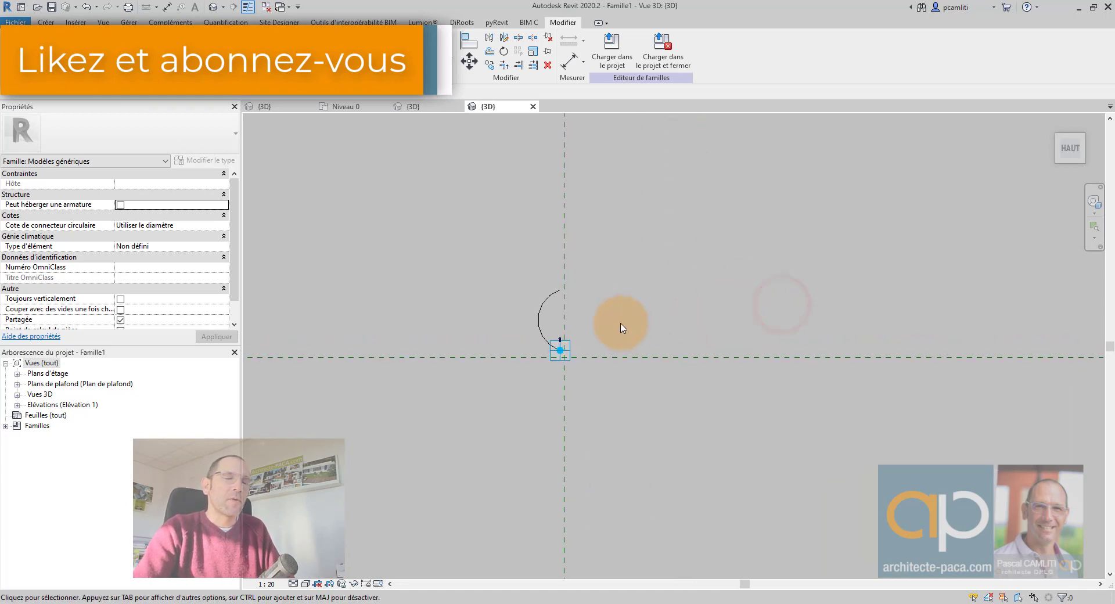
click(1082, 161)
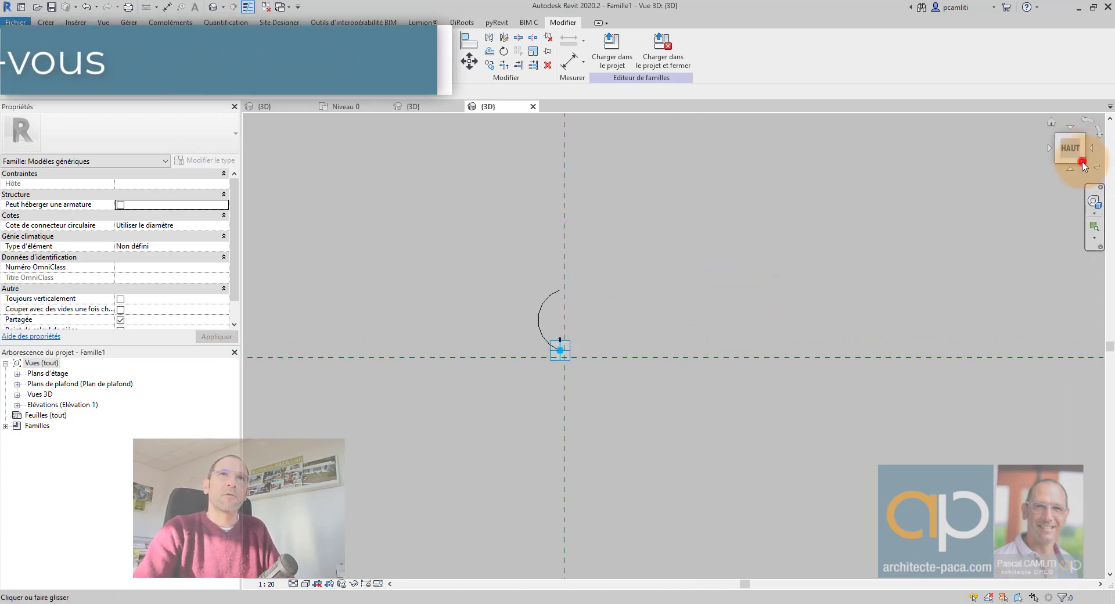
scroll(655, 417, up, 3)
scroll(688, 375, up, 4)
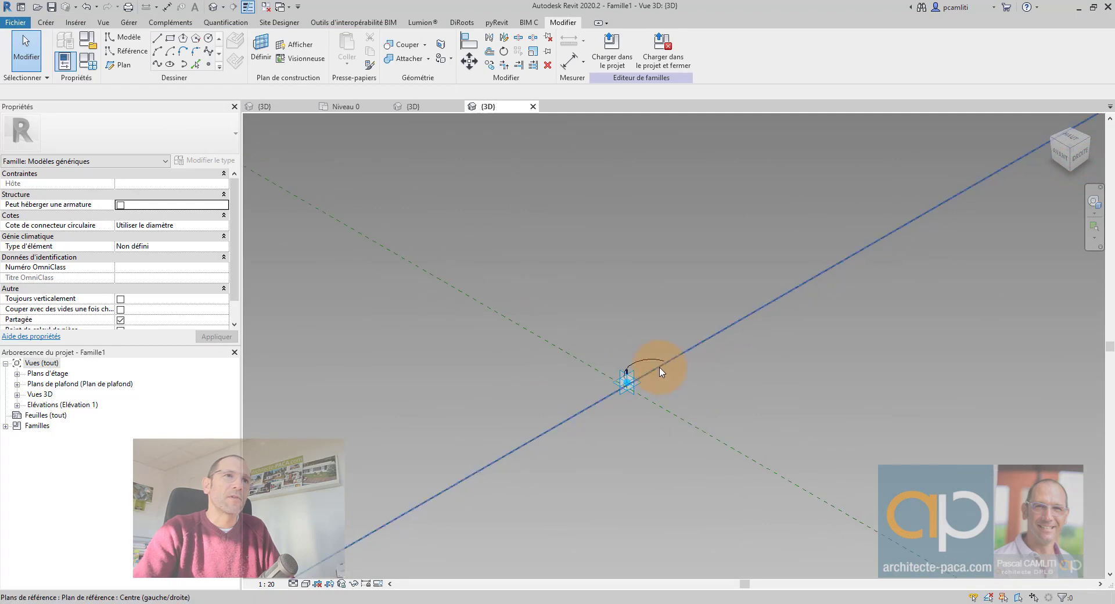
click(629, 358)
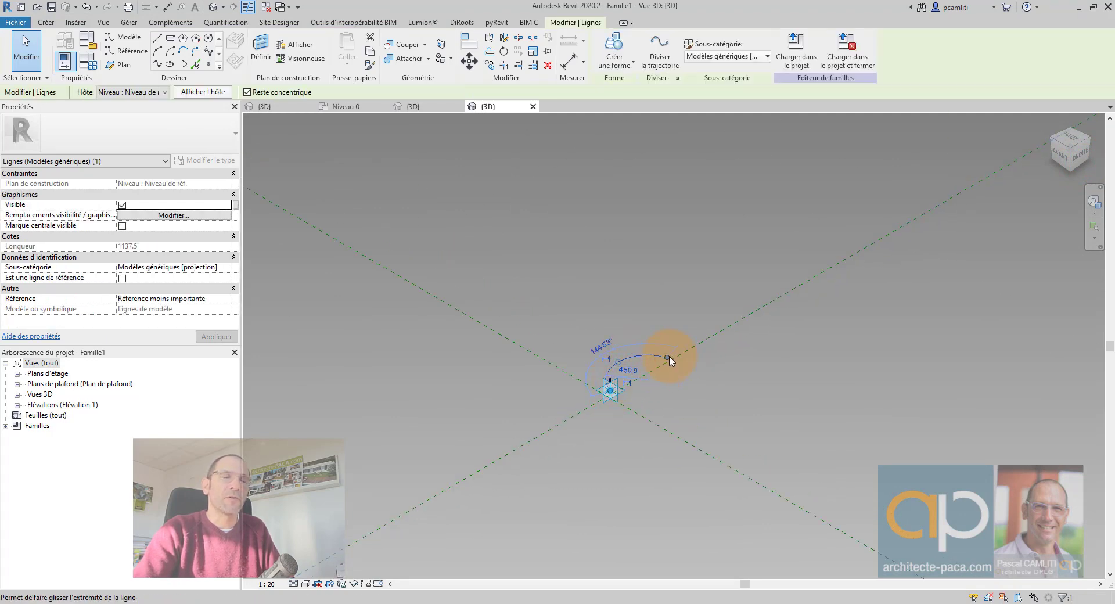
click(771, 405)
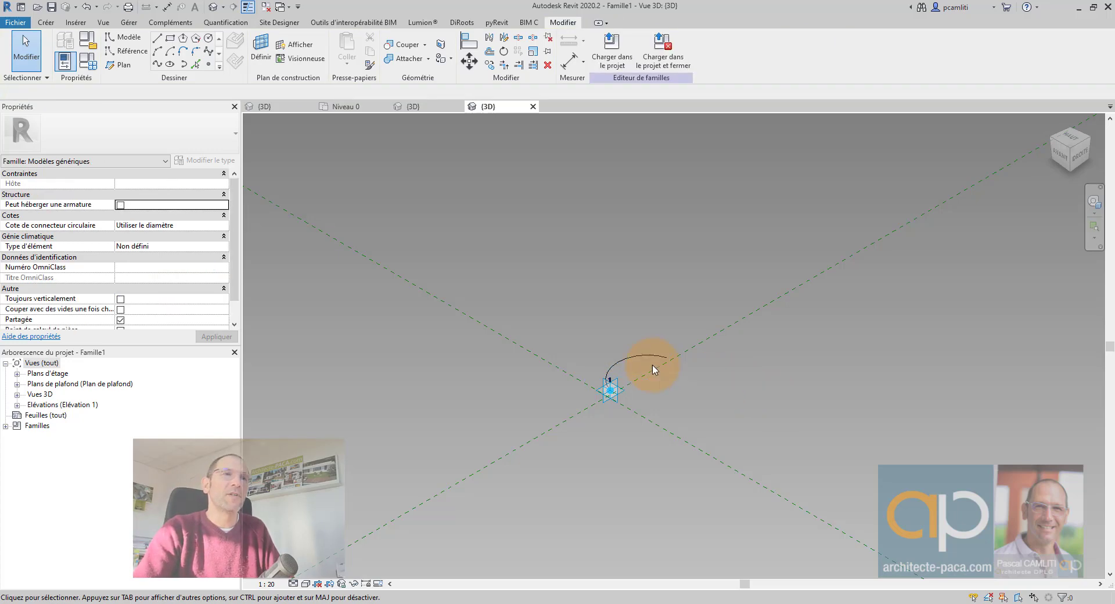
click(625, 359)
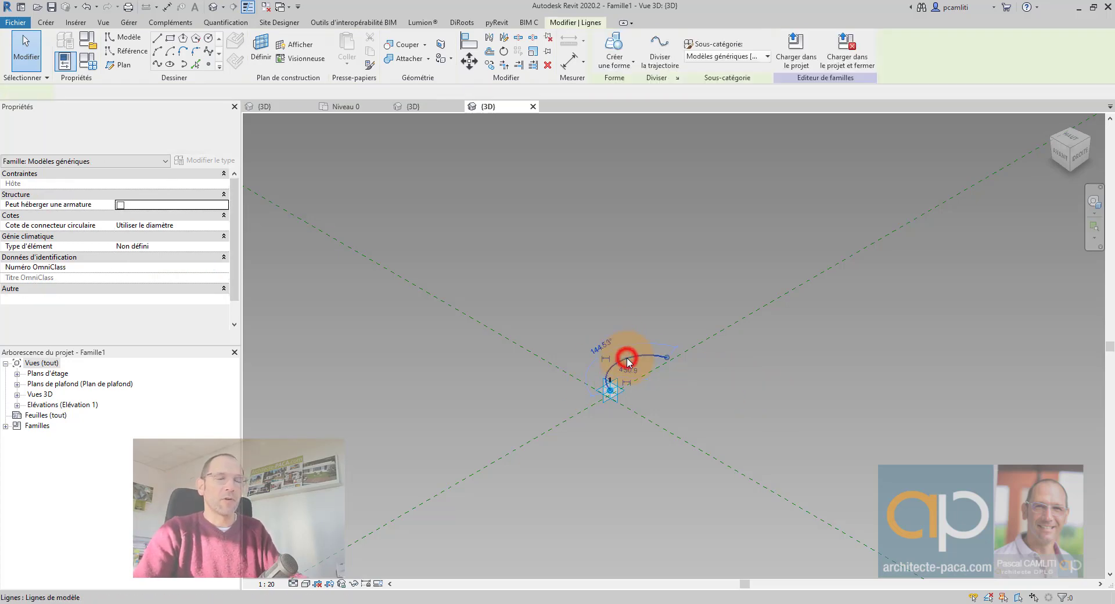
key(Delete)
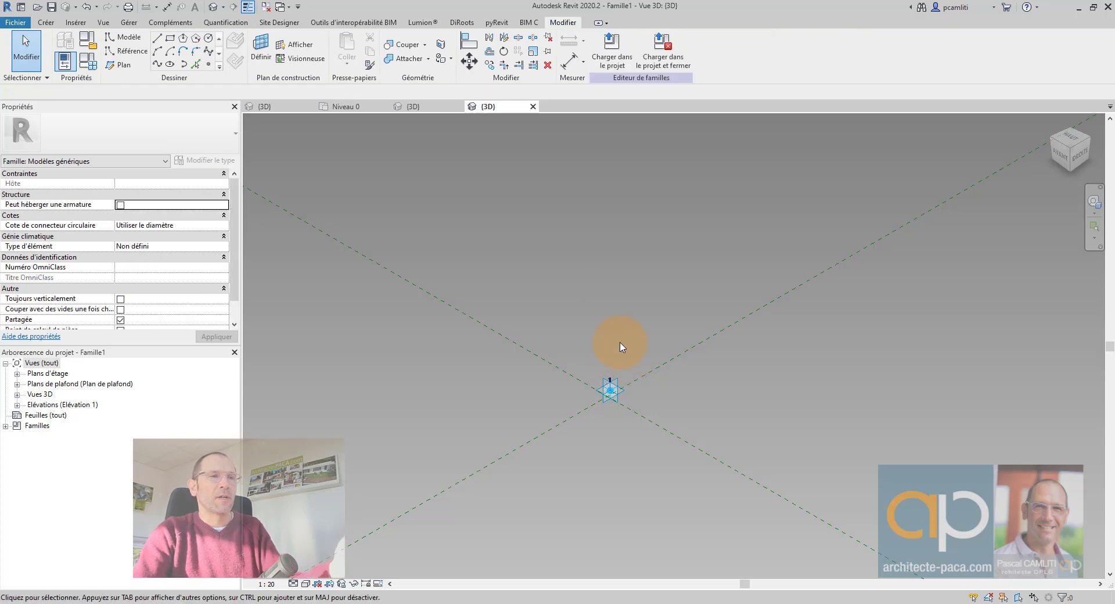
- Review the palm repeater in Famille3 and the palms in the Projet1 3D view, and return to Famille1
click(284, 110)
click(524, 372)
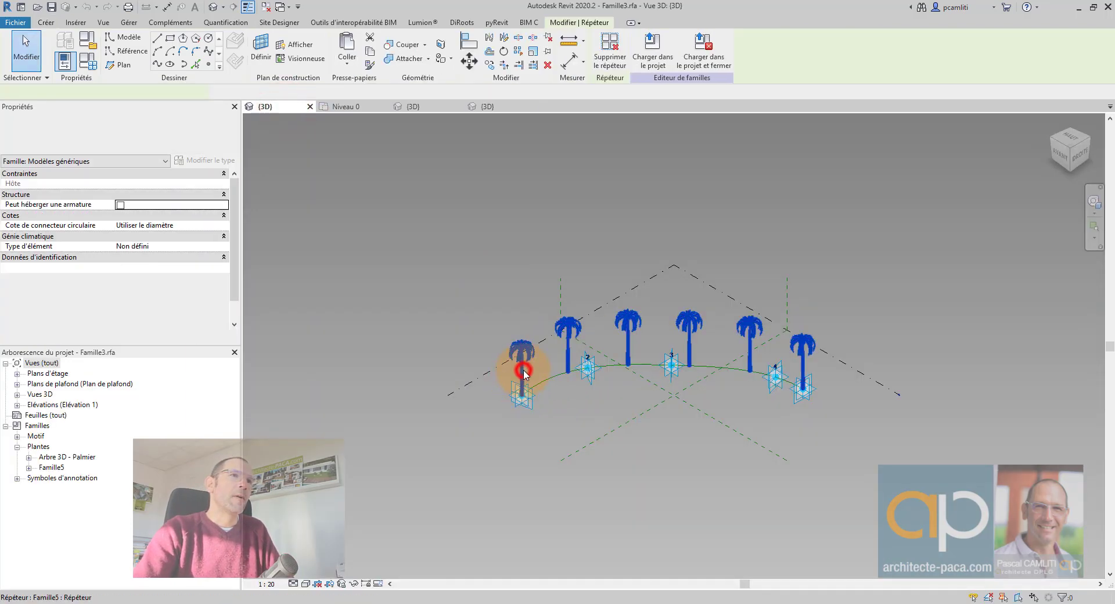
click(450, 309)
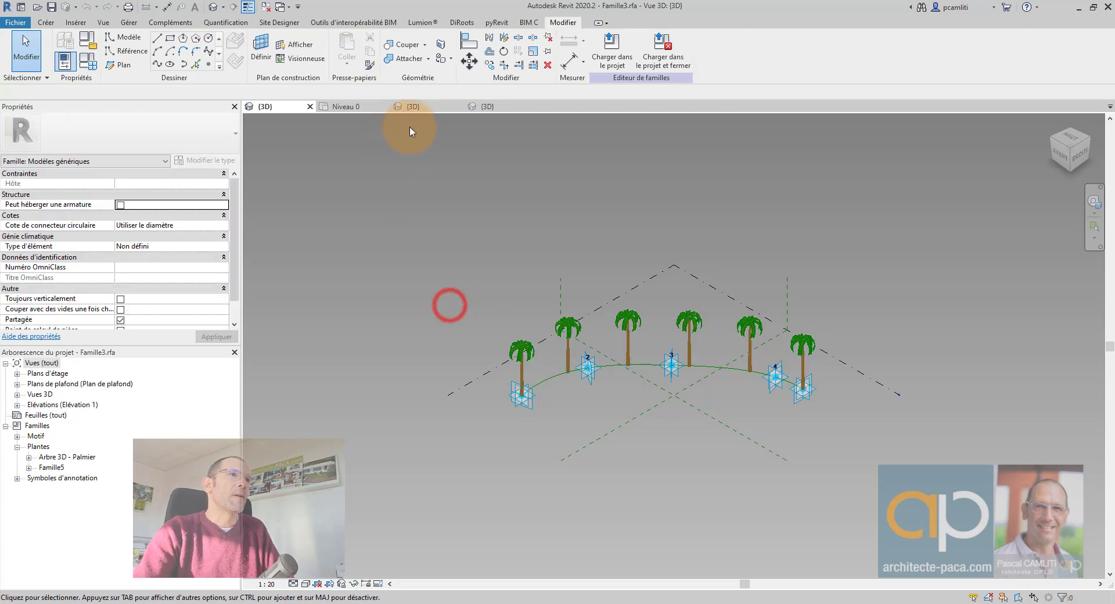
click(430, 108)
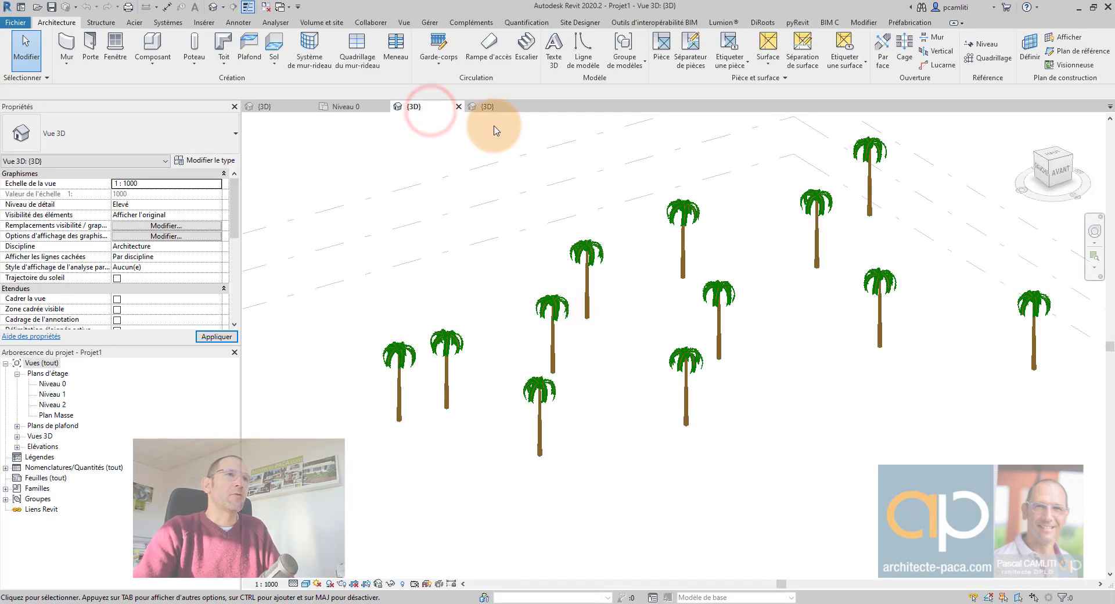
click(503, 107)
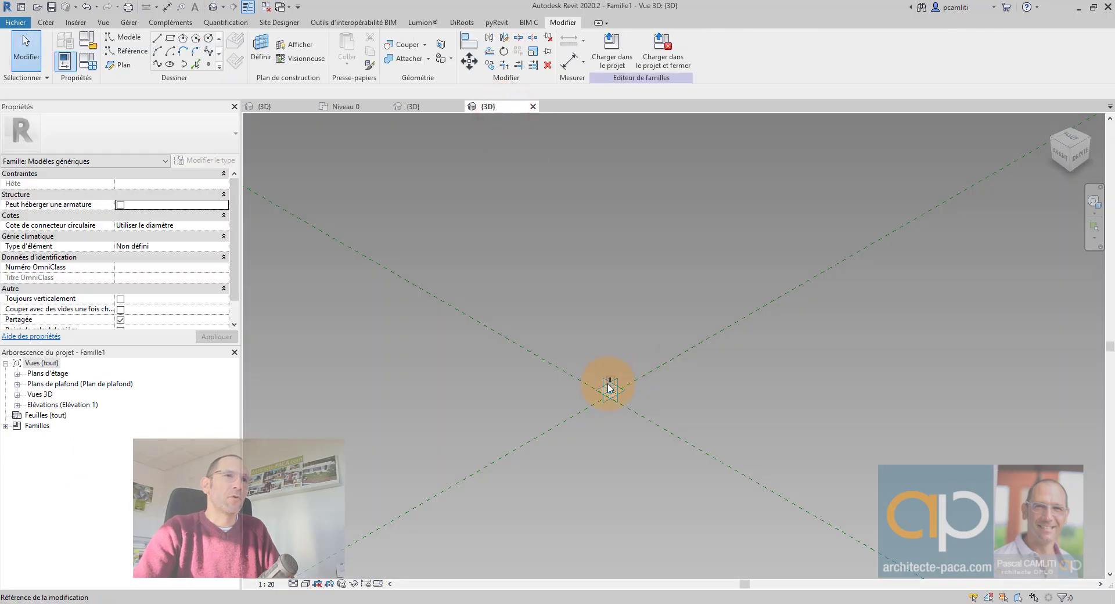
- Open the "Arbre 3D - Palmier" plant family from Famille3 for editing
click(13, 23)
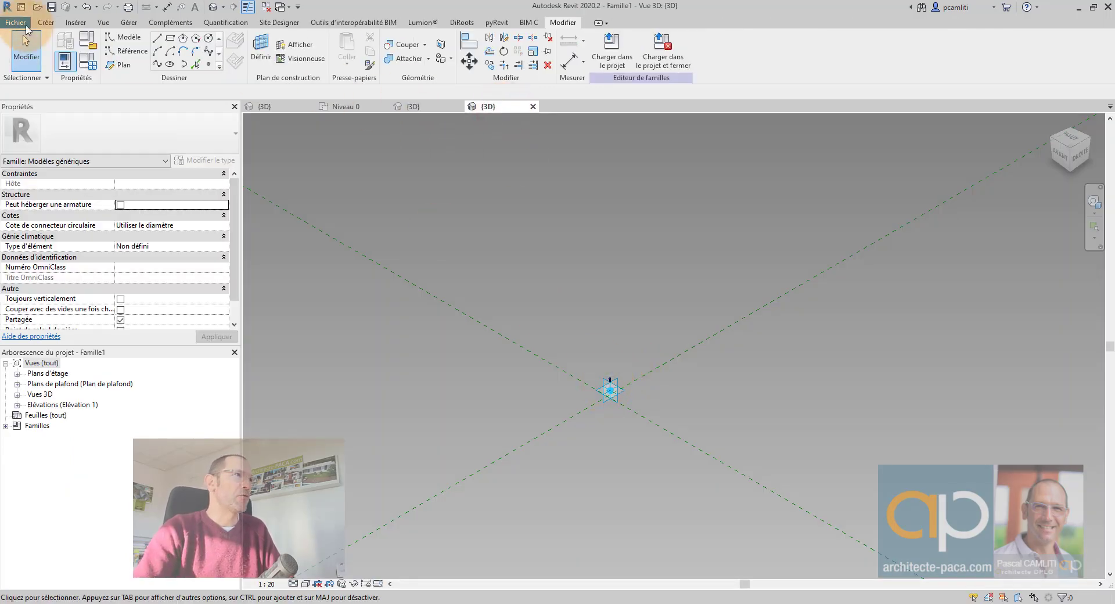
click(270, 107)
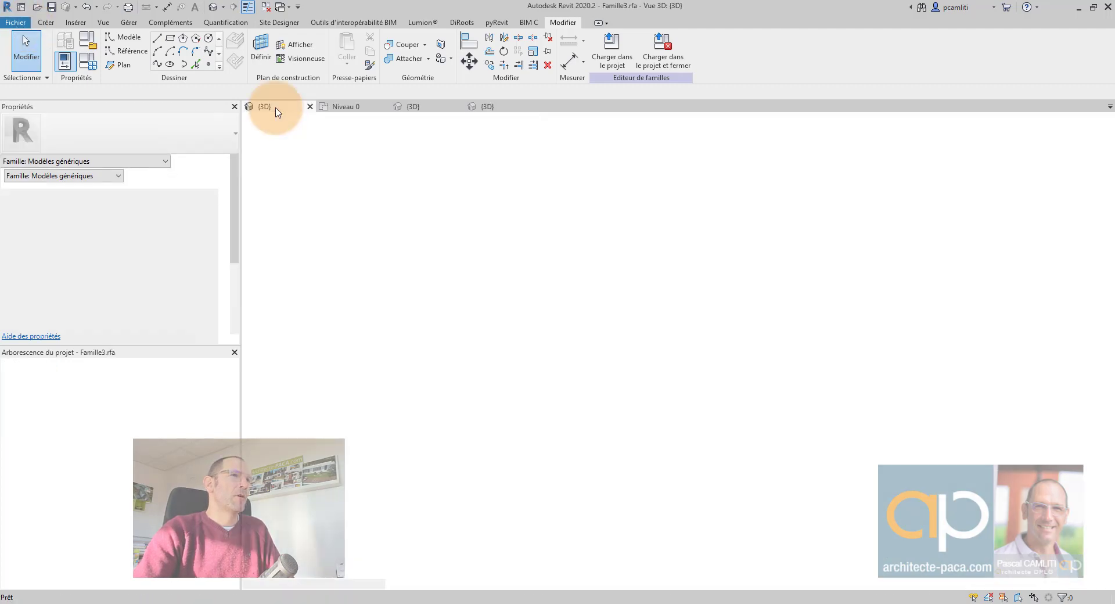
click(82, 469)
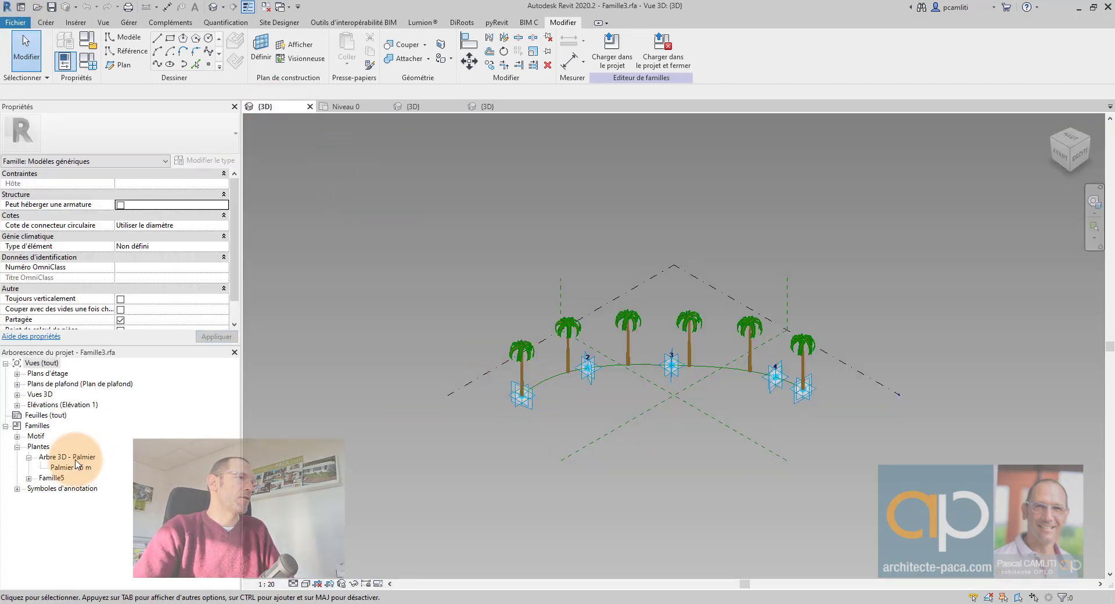
right_click(75, 457)
click(93, 494)
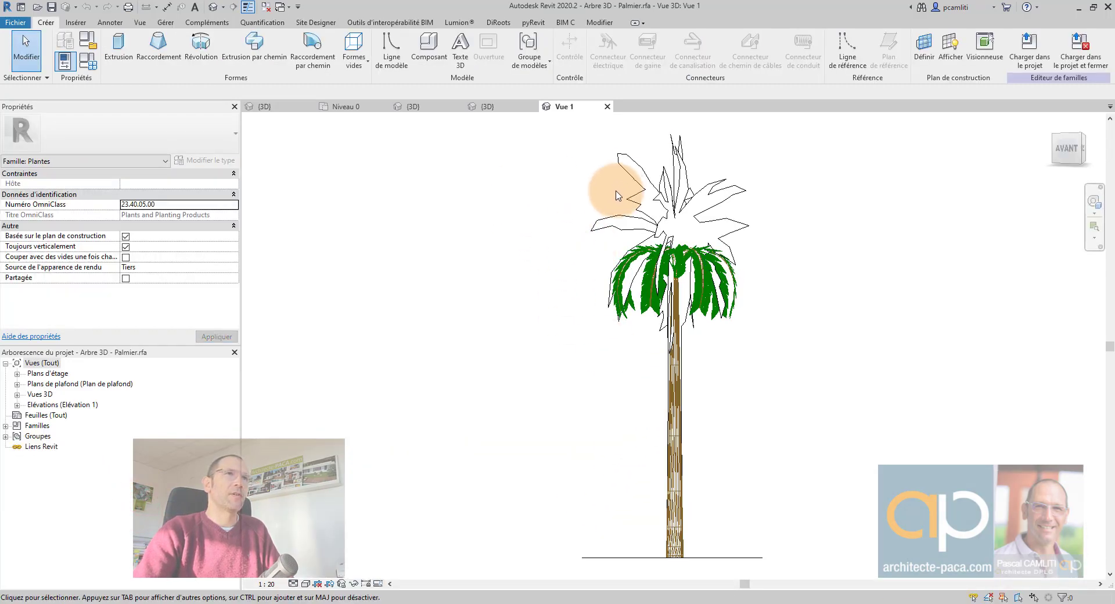
- Load the "Arbre 3D - Palmier" family into Famille1 only, leaving Projet1 out
click(1039, 52)
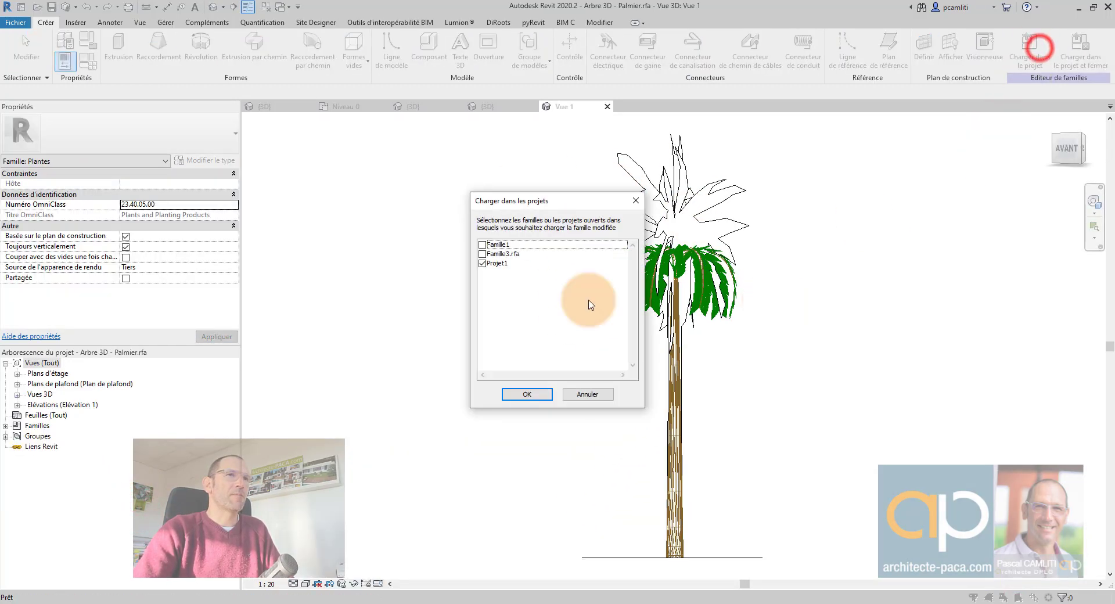
click(482, 263)
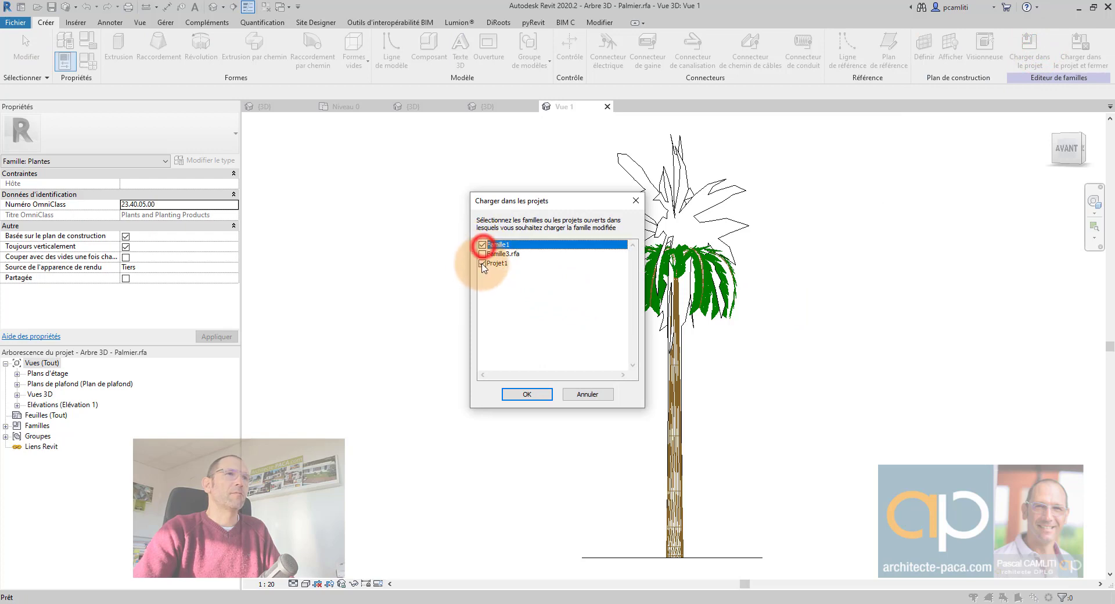
click(527, 394)
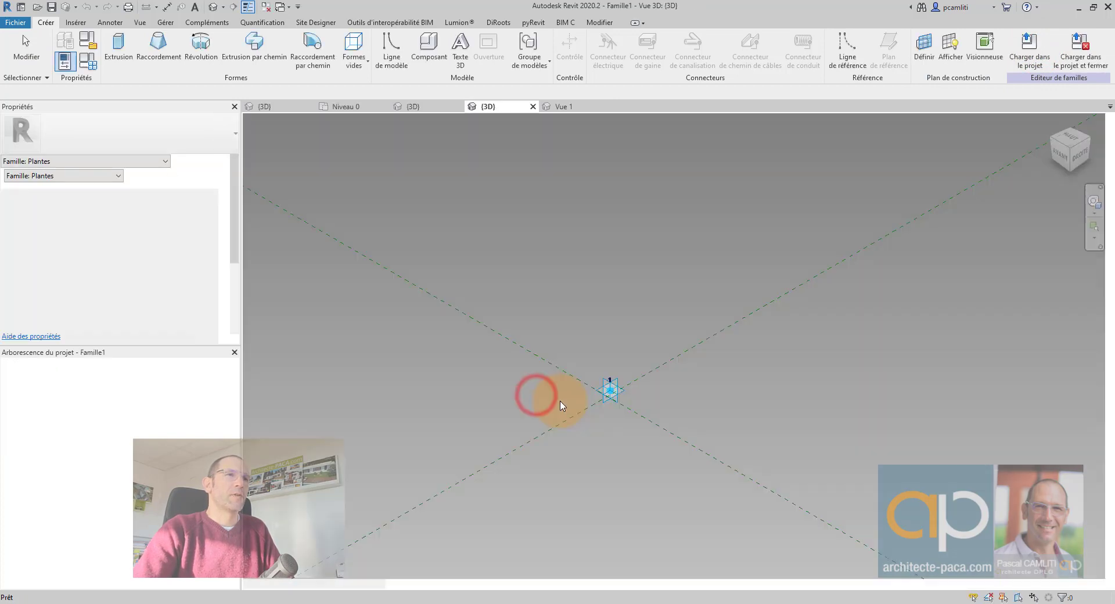
click(718, 44)
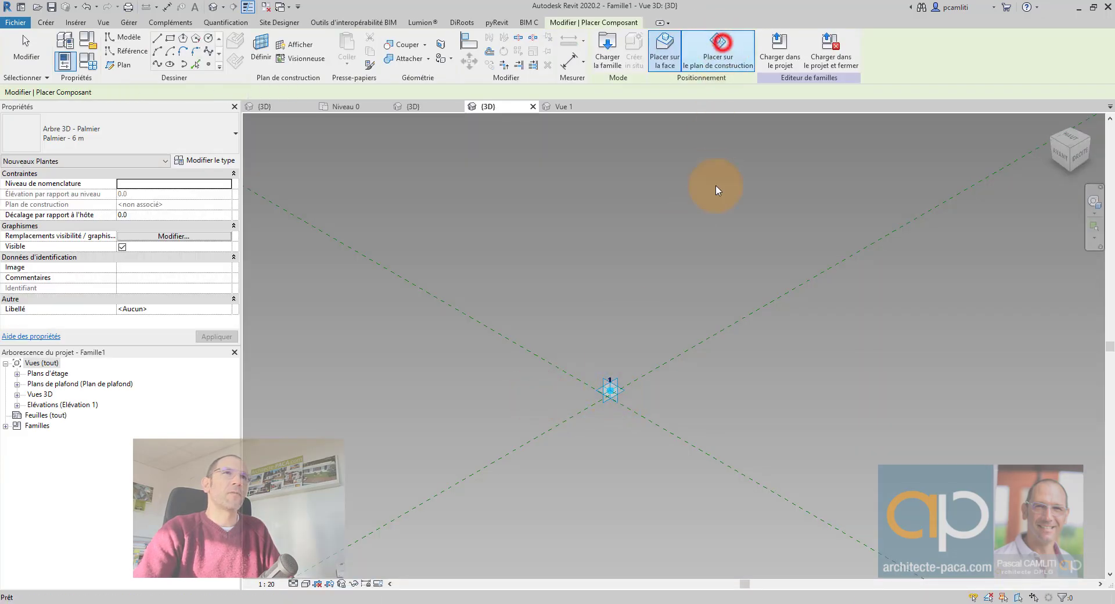
click(611, 390)
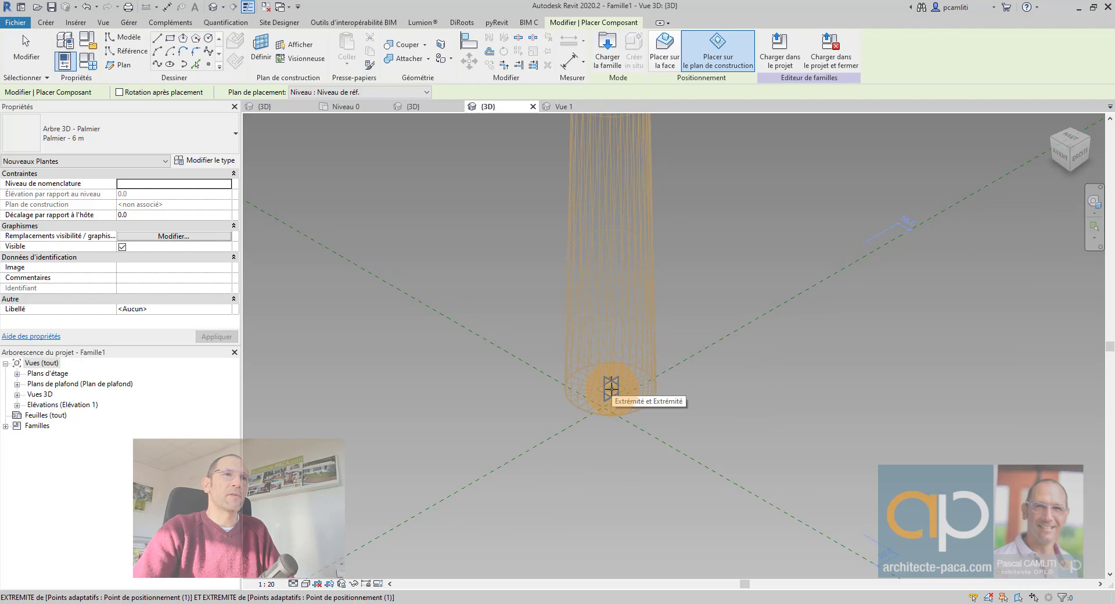
key(Escape)
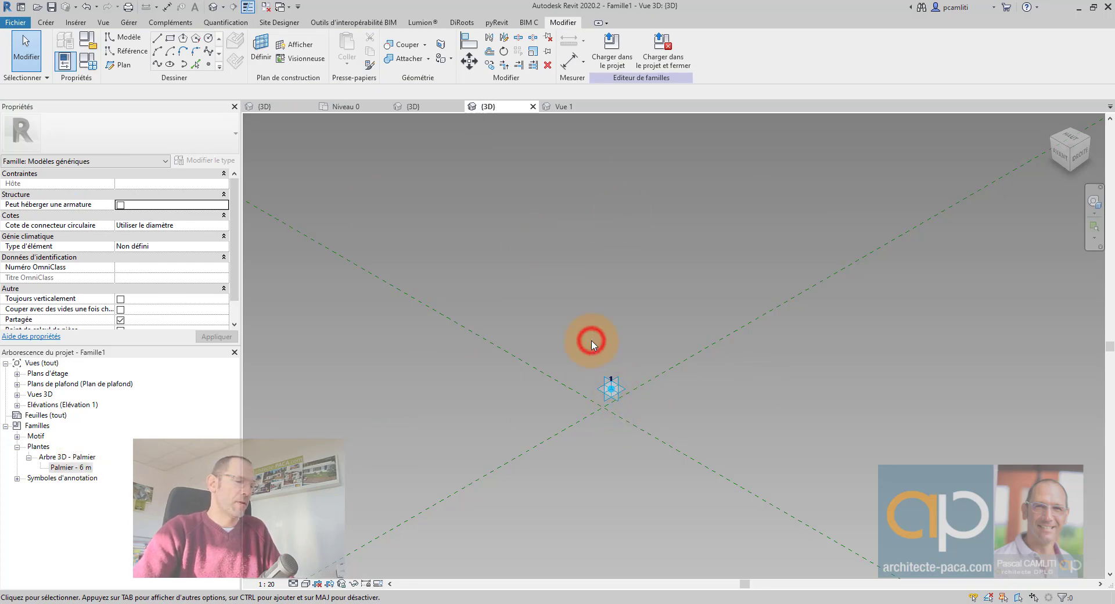
- Hide the Points adaptatifs annotation category in the 3D view's visibility overrides
key(v)
key(v)
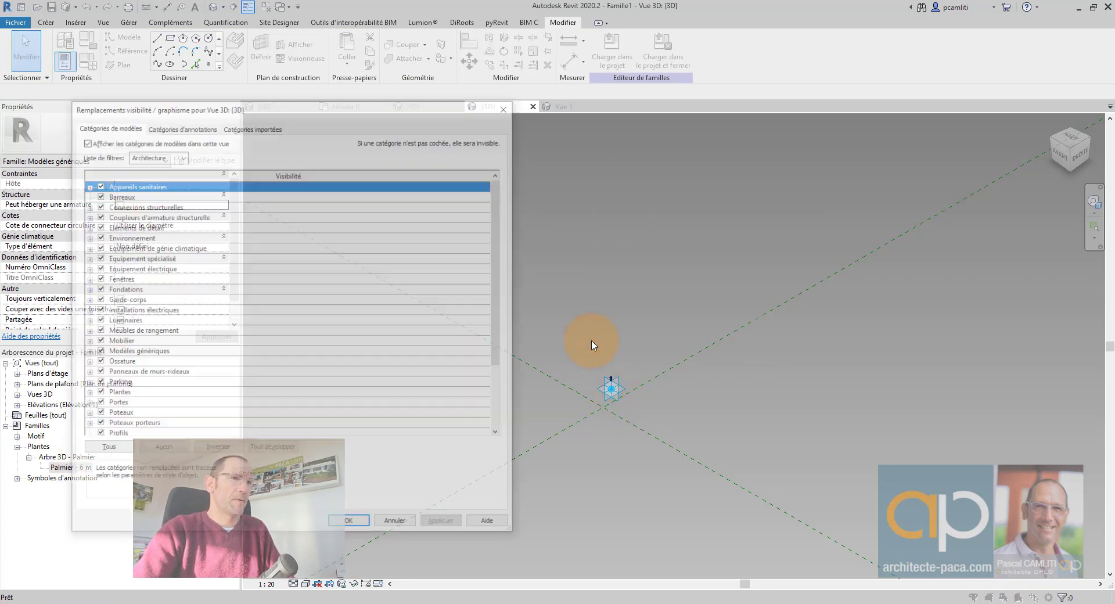
click(195, 127)
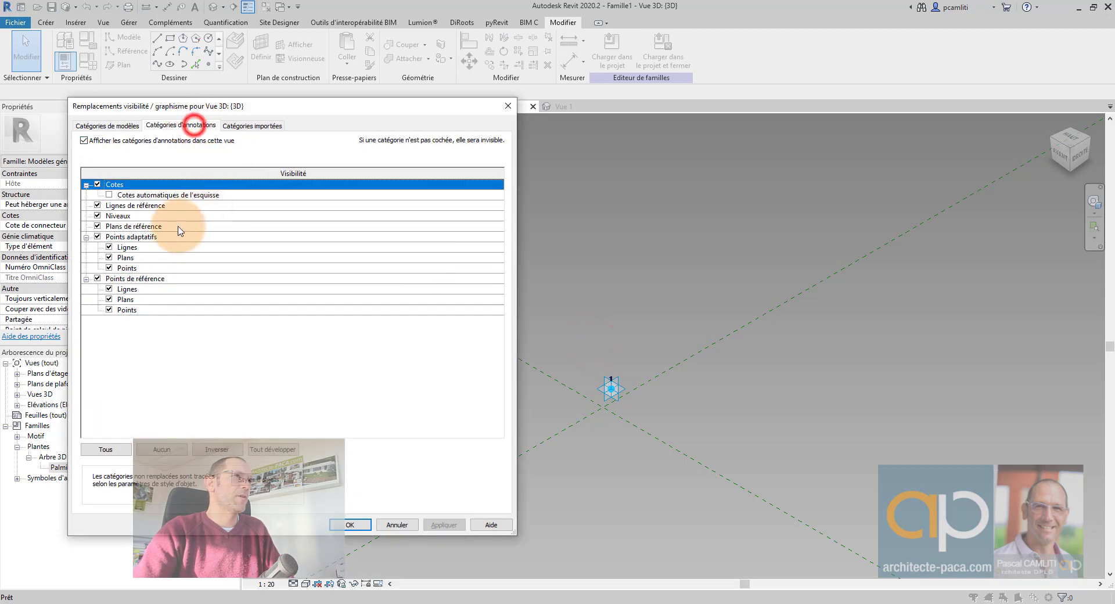
click(98, 237)
click(445, 525)
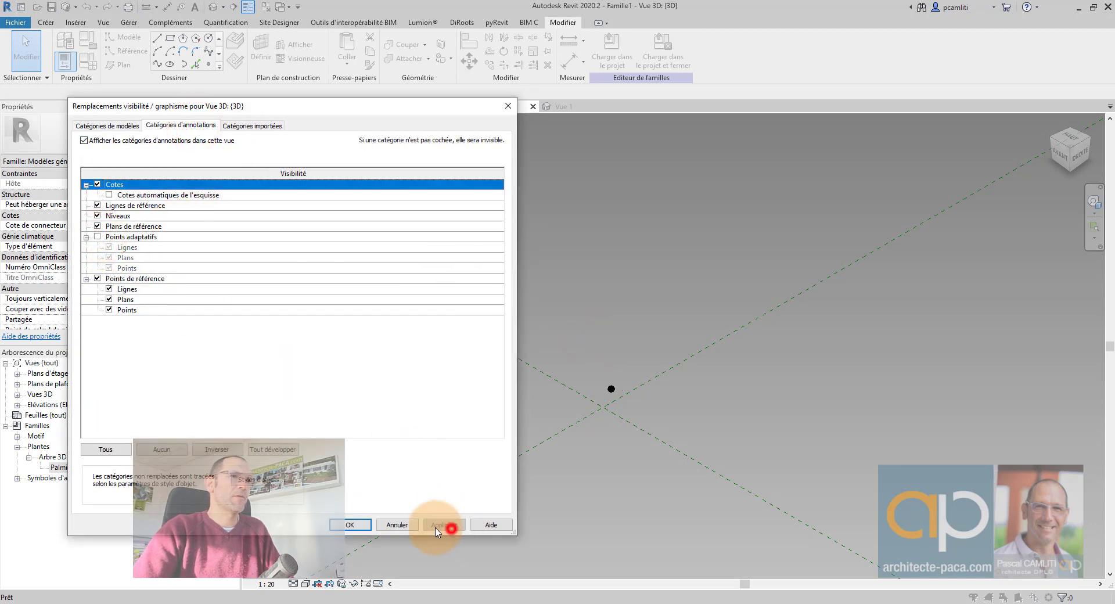
click(351, 525)
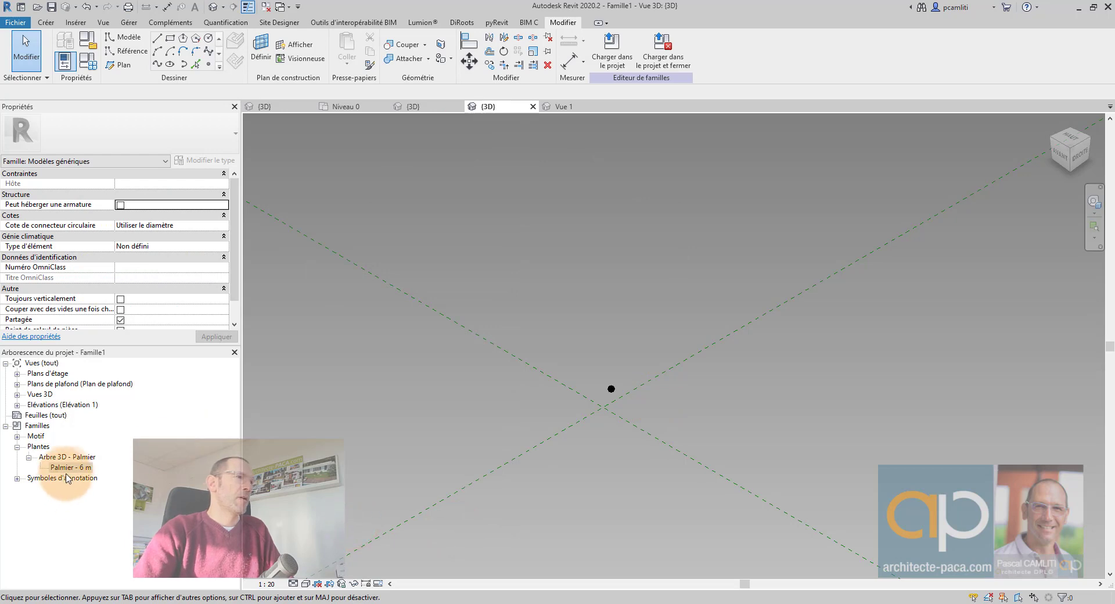
- Place a "Palmier - 6 m" instance at the adaptive point, using the point's own work plane as placement plane
drag(66, 476, 605, 381)
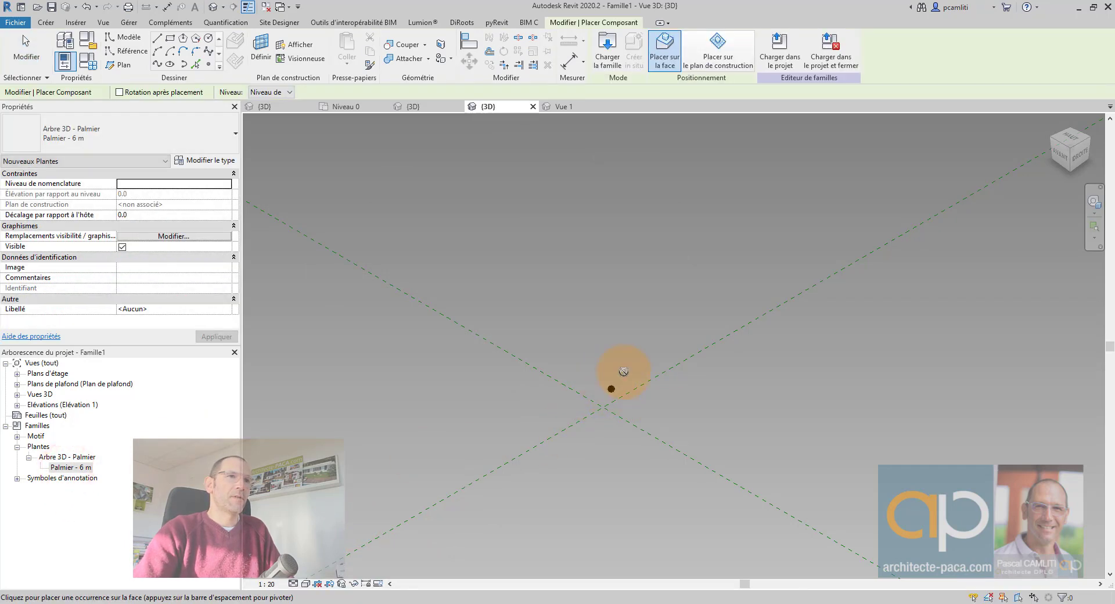
click(731, 56)
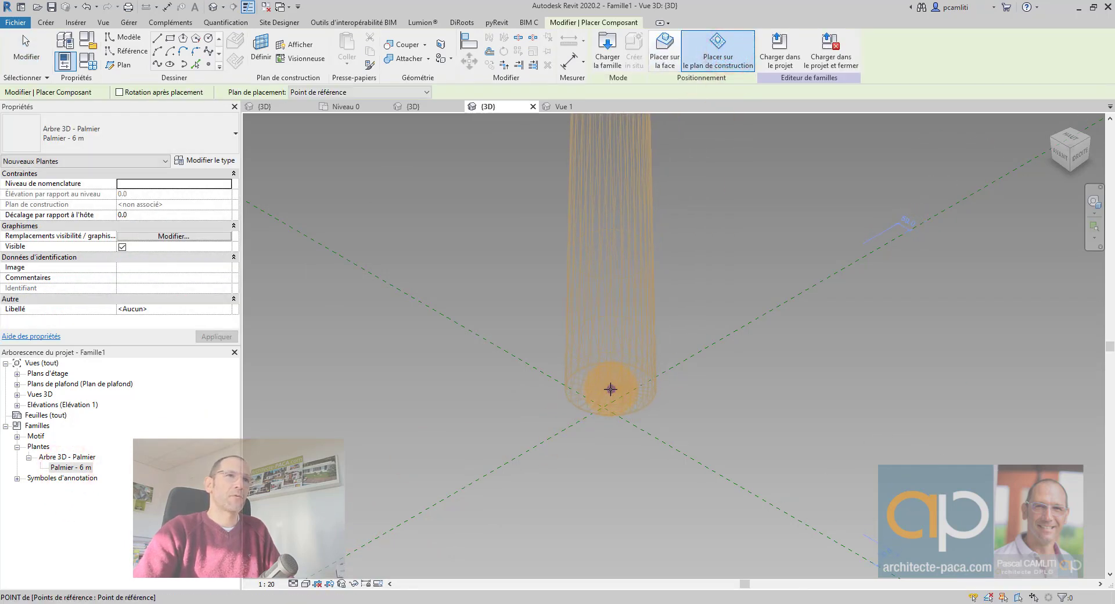
click(654, 394)
key(Escape)
key(Escape)
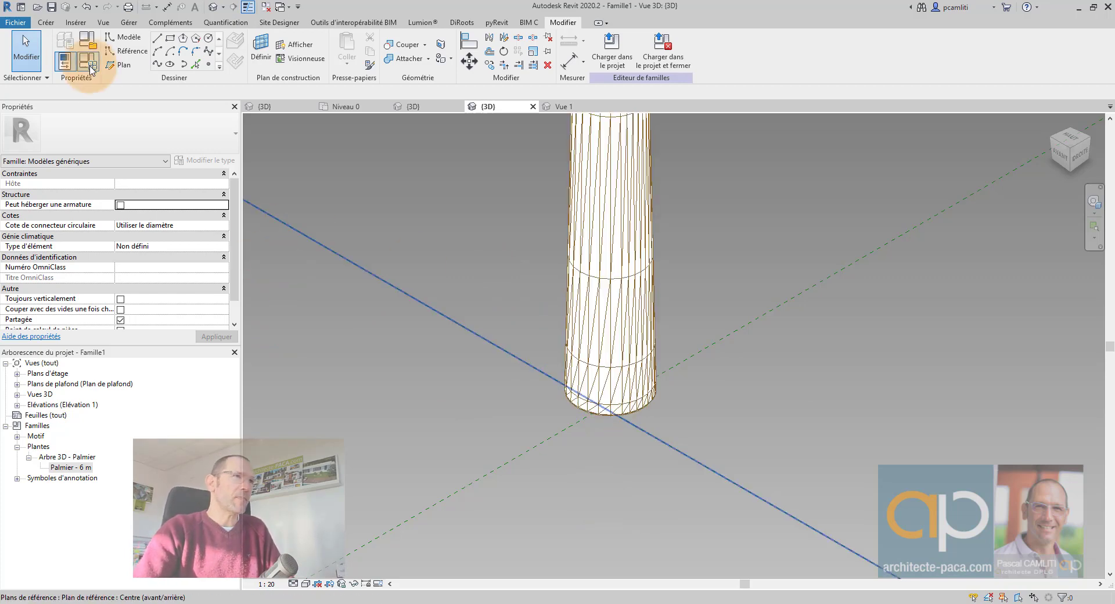
- Create a new family from the template "Modèle générique métrique (adaptatif).rft"
click(18, 24)
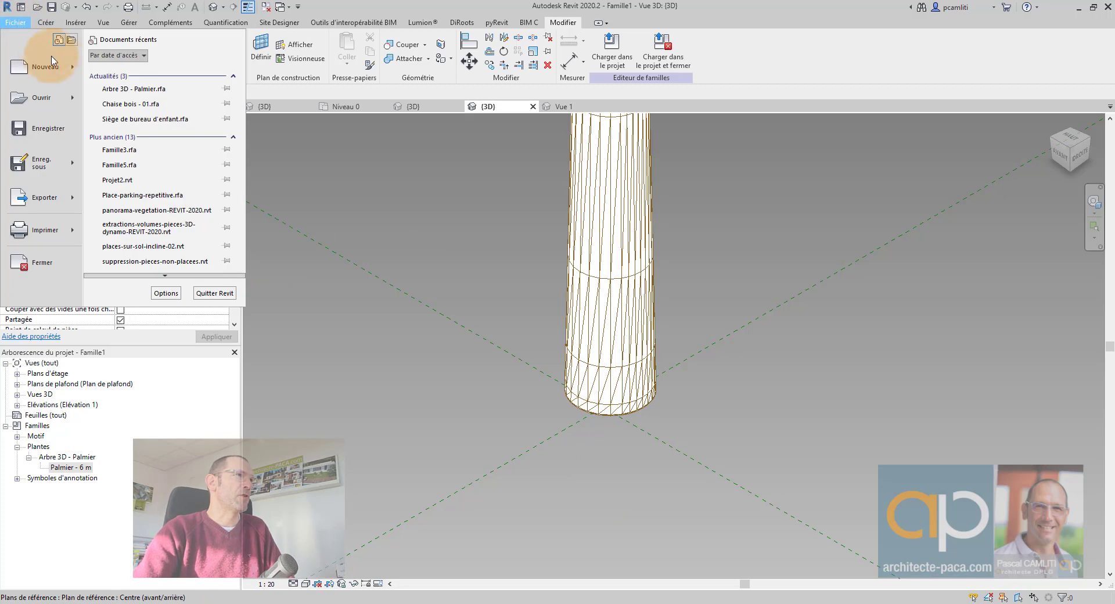
click(70, 65)
click(174, 119)
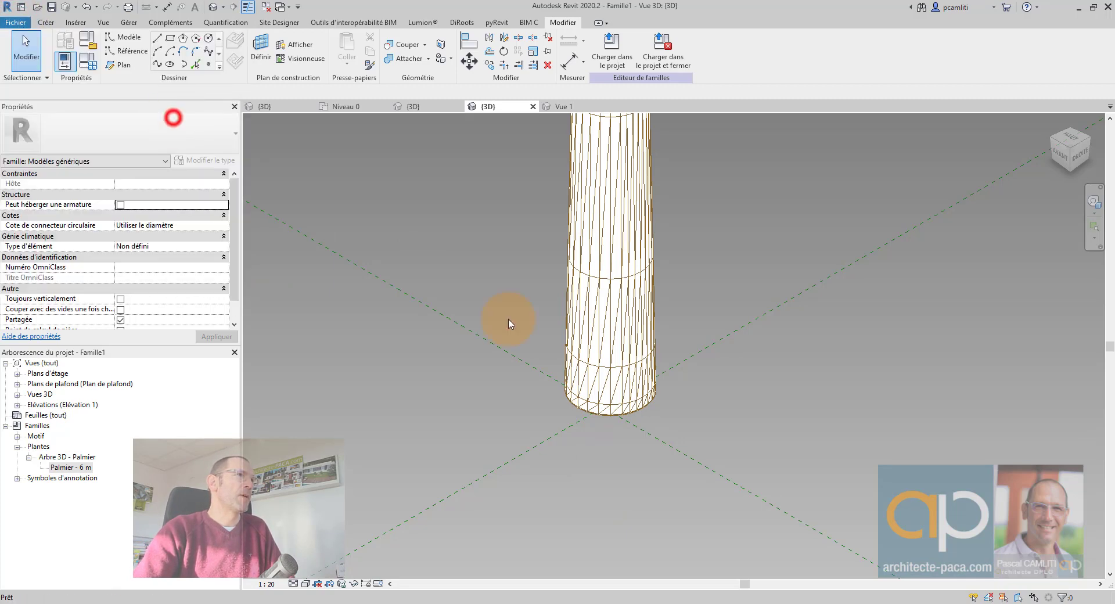
scroll(508, 388, down, 4)
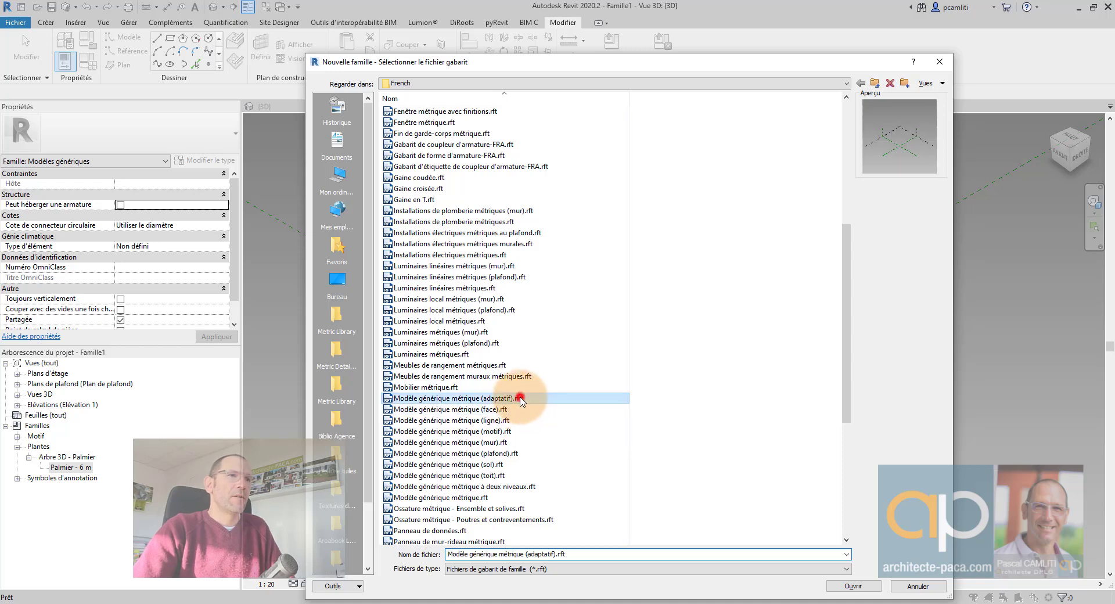
click(519, 397)
click(854, 586)
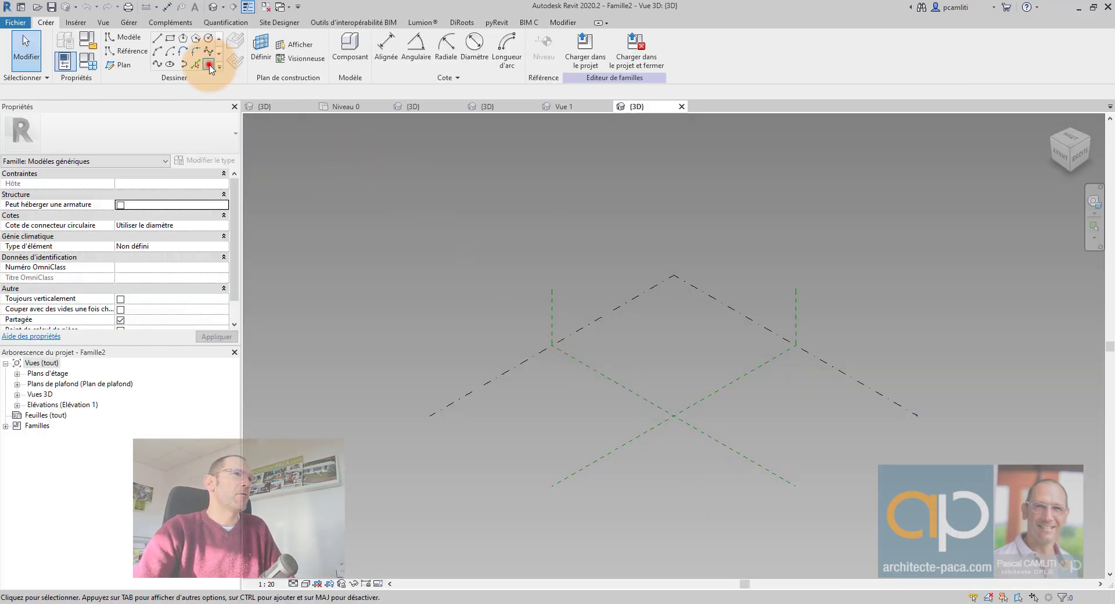
- Place four reference points in a shallow arc across the reference level
click(209, 65)
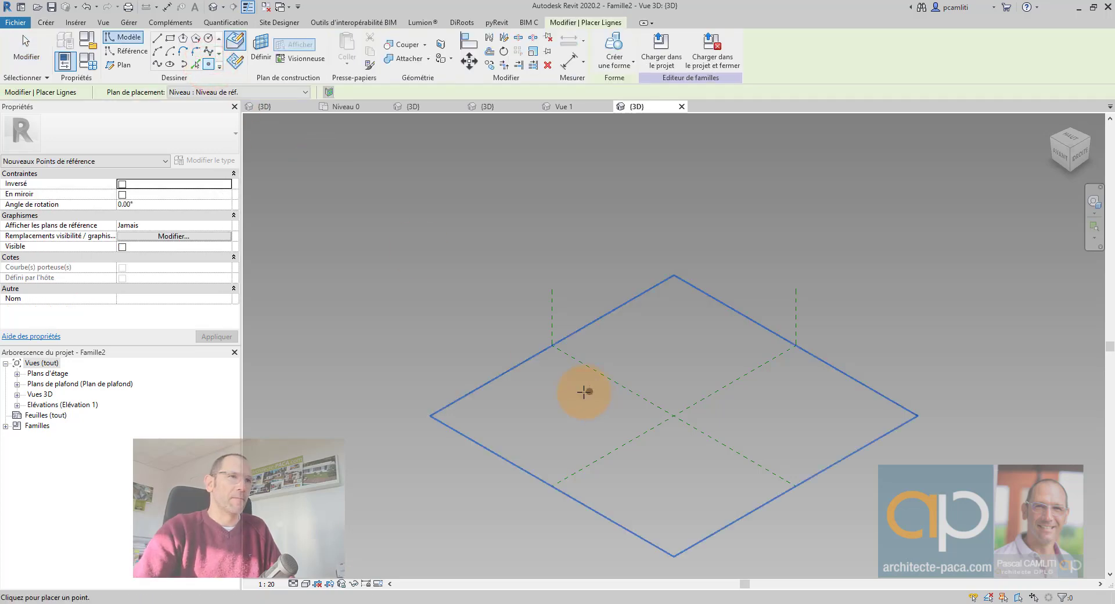
click(539, 403)
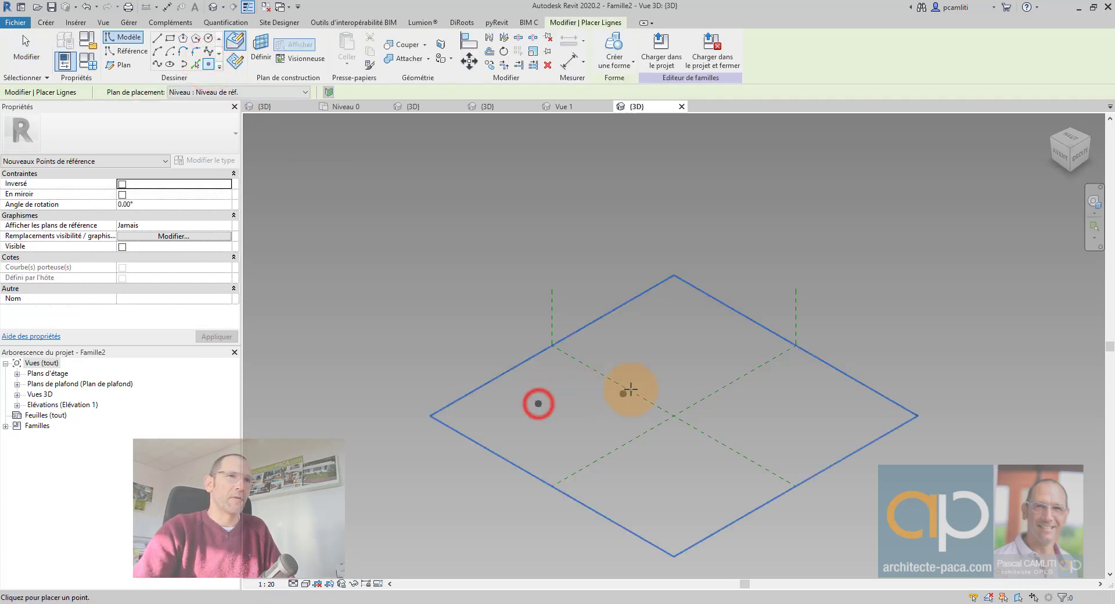
click(749, 388)
click(827, 424)
key(Escape)
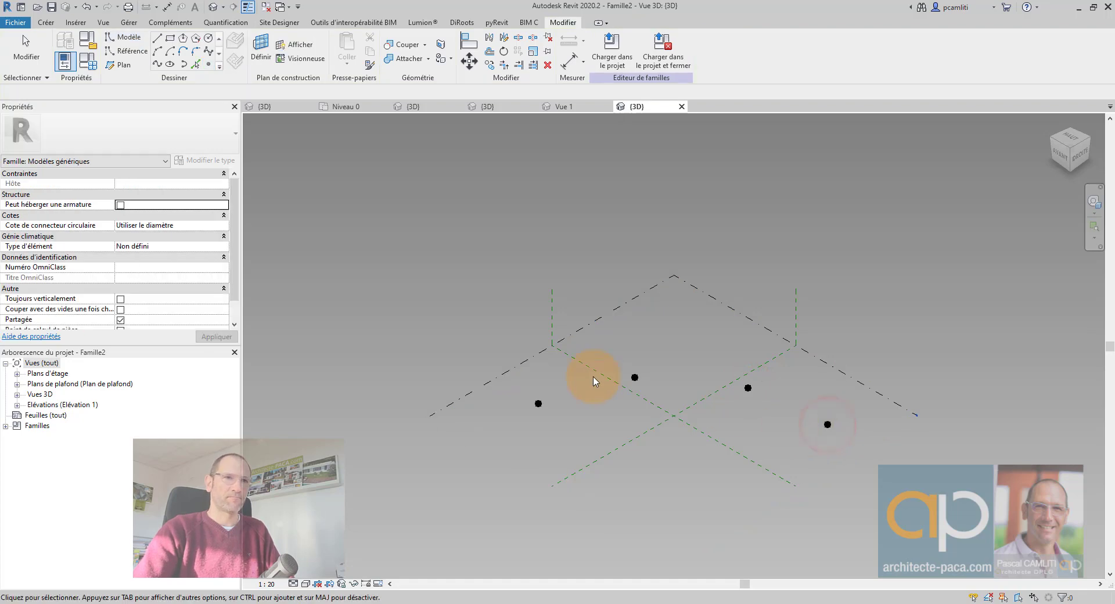
- Make all four reference points adaptive
drag(468, 343, 848, 470)
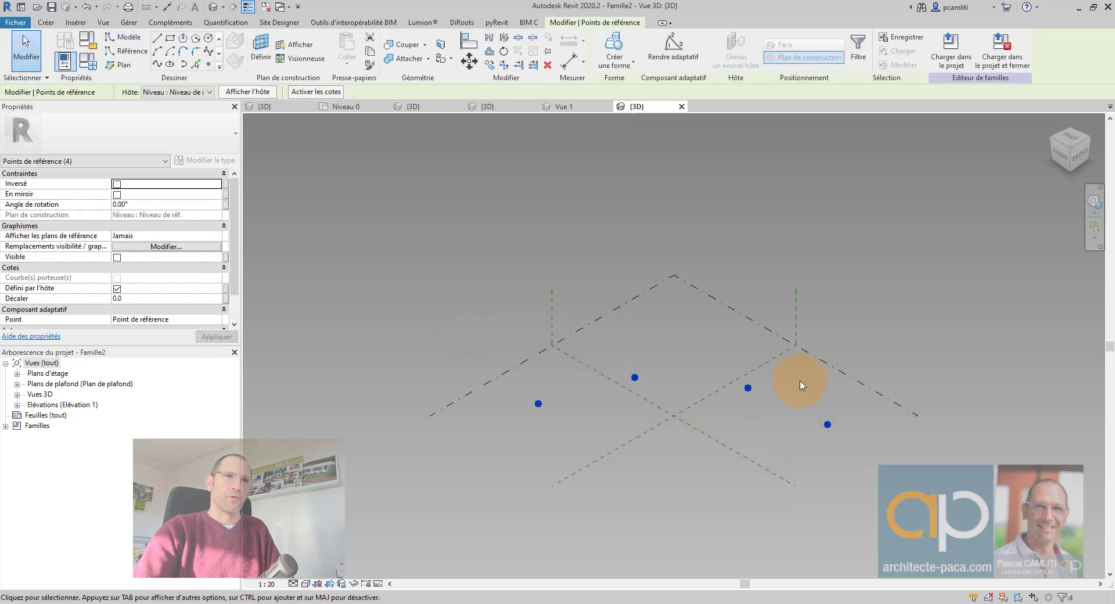
click(677, 50)
click(880, 331)
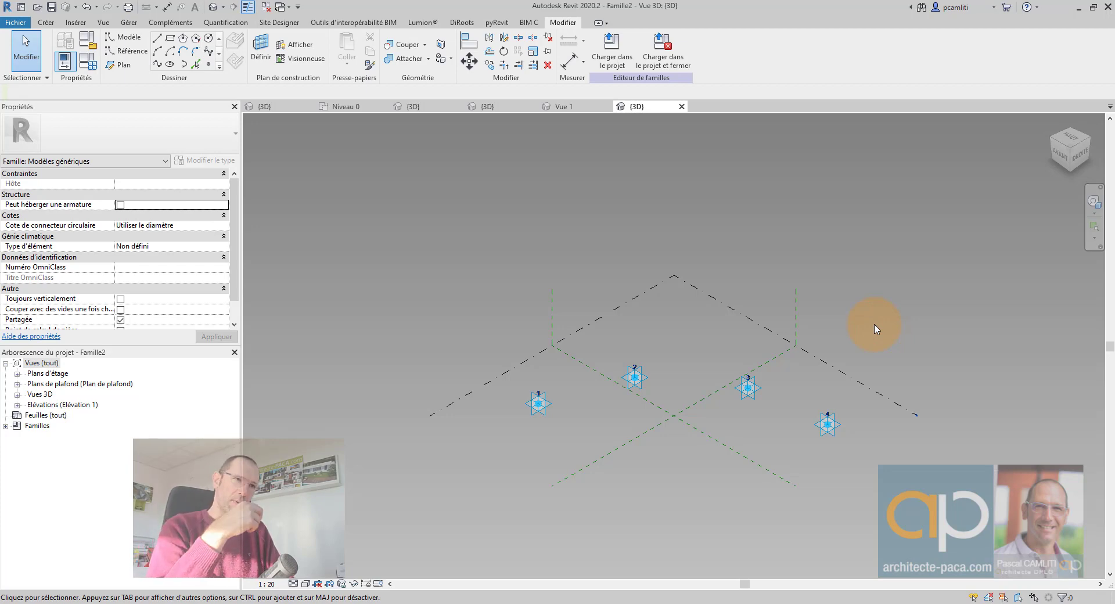
- Draw a reference-line spline through adaptive points 1 to 4 and check its end at point 4
click(125, 51)
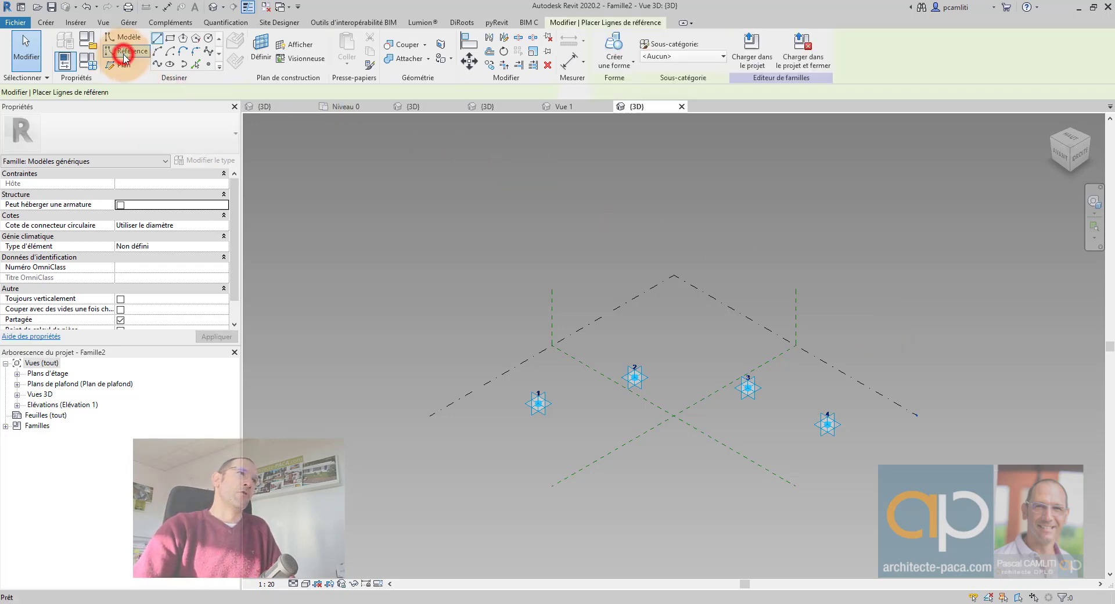
click(157, 64)
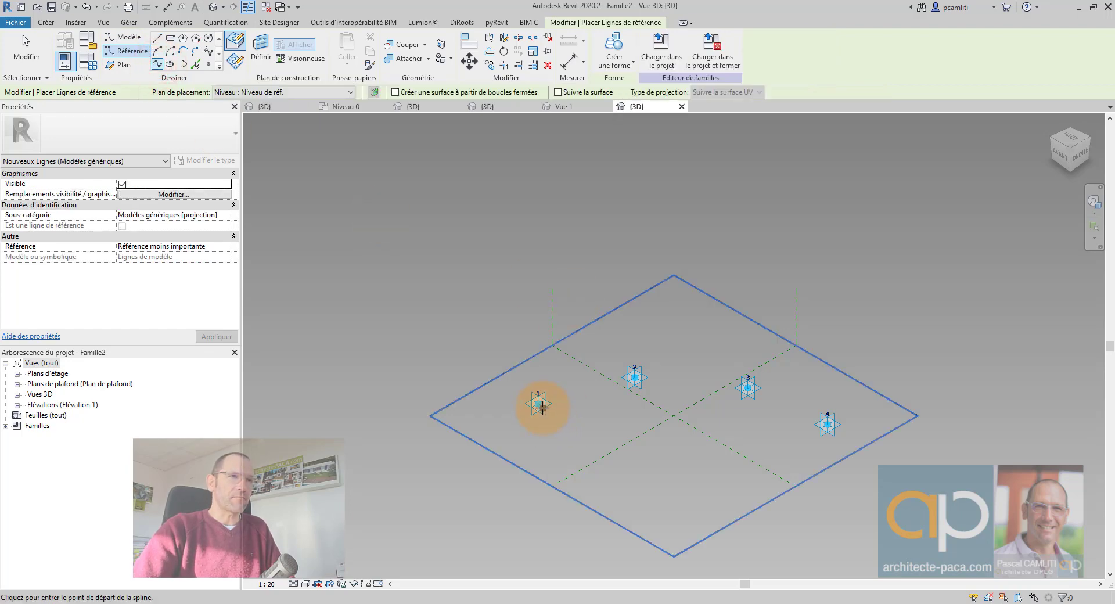
click(636, 379)
click(748, 387)
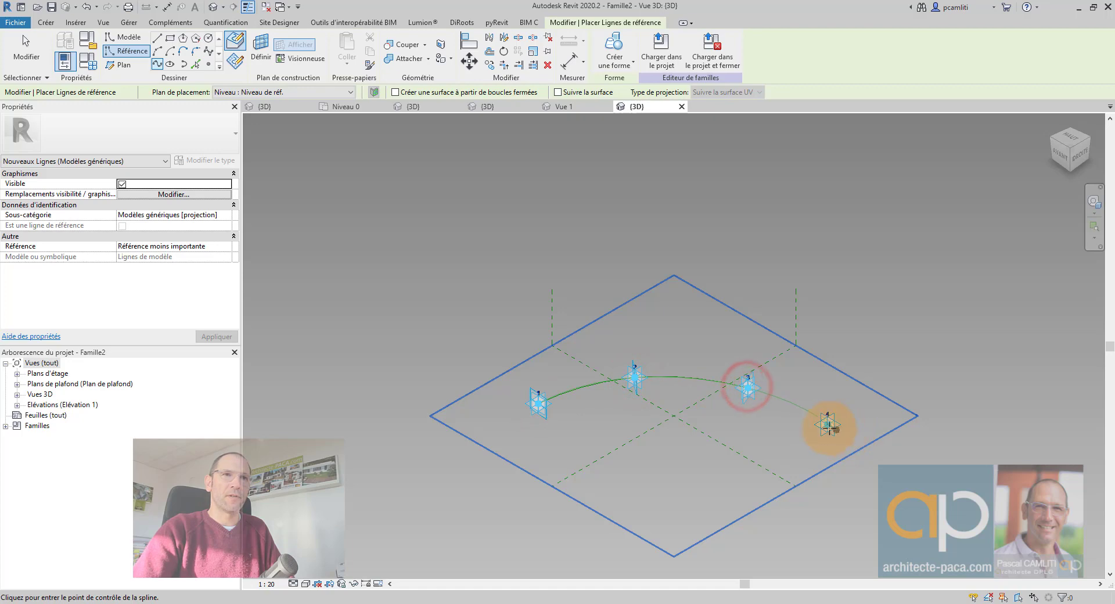
click(830, 427)
key(Escape)
key(Escape)
click(832, 430)
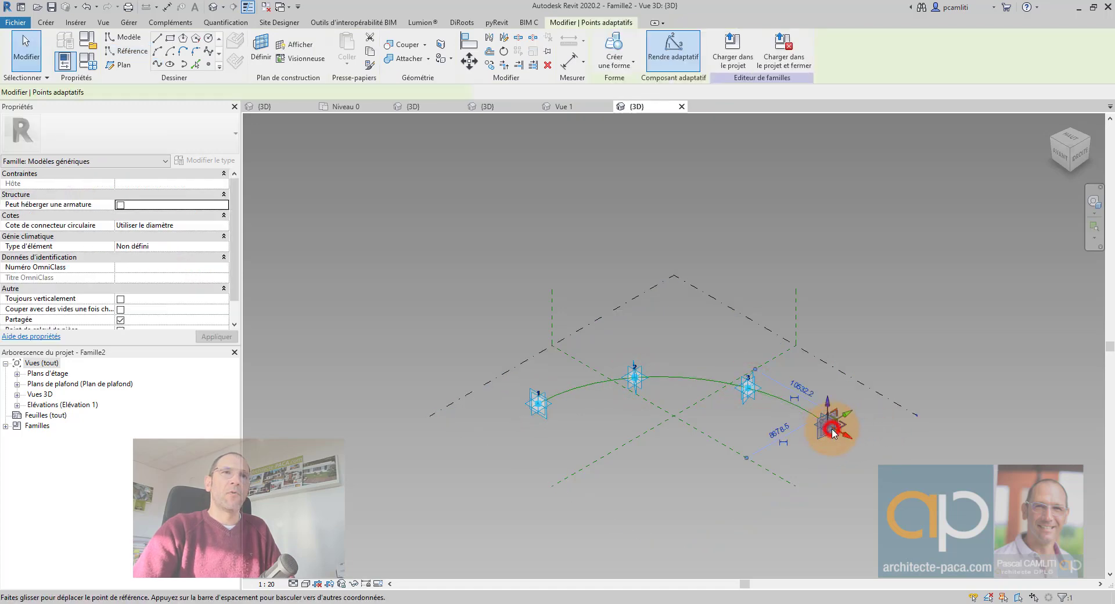
scroll(832, 430, up, 3)
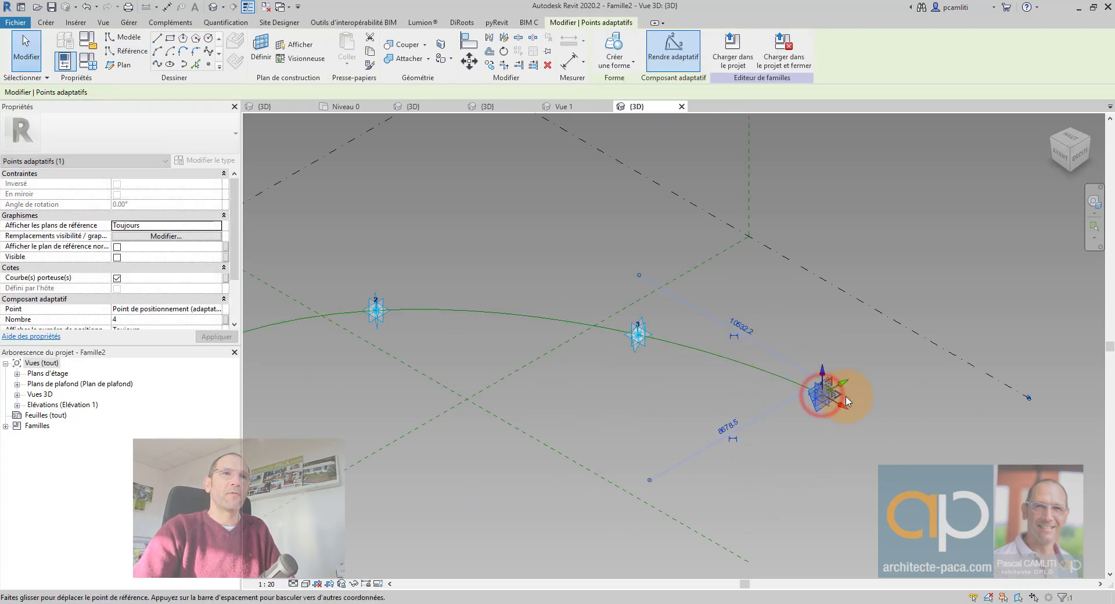
key(Escape)
scroll(796, 429, down, 3)
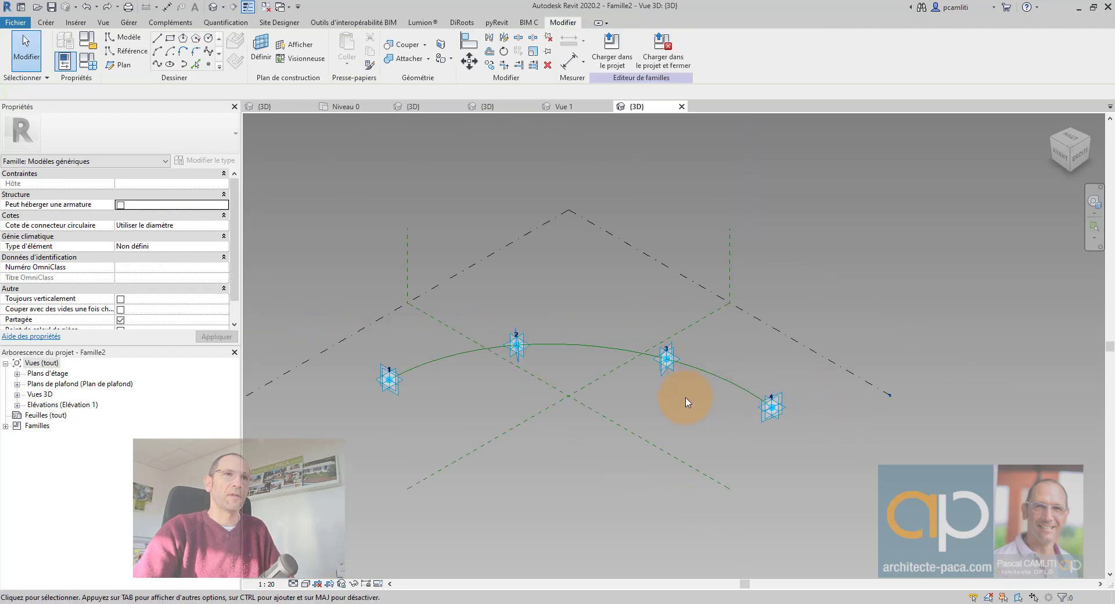
- Divide the path of the reference spline running through the four adaptive points
middle_drag(686, 398, 756, 403)
click(663, 351)
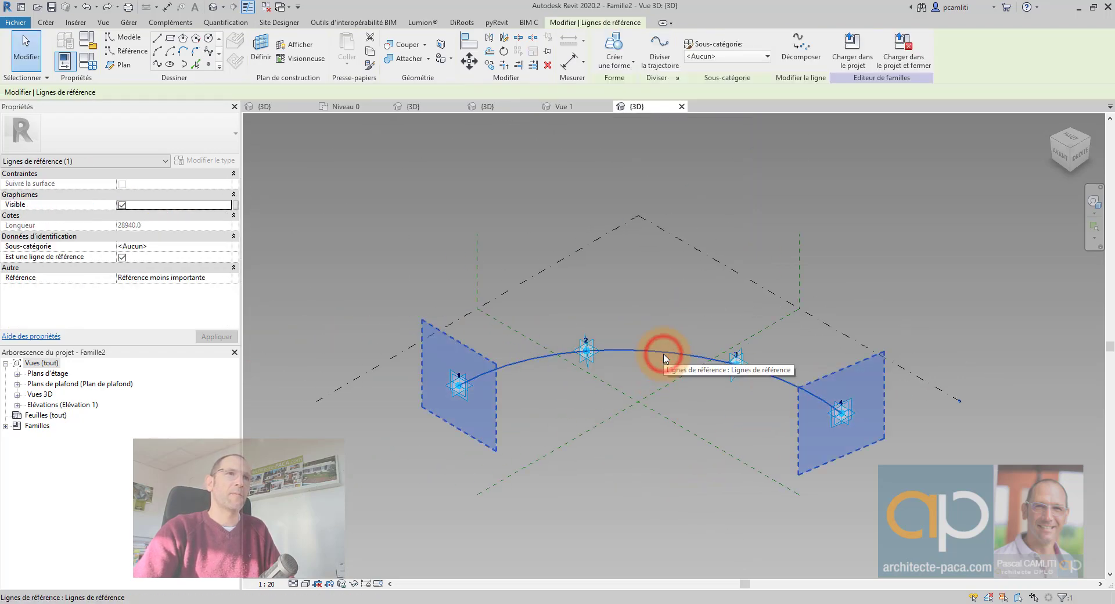
click(662, 63)
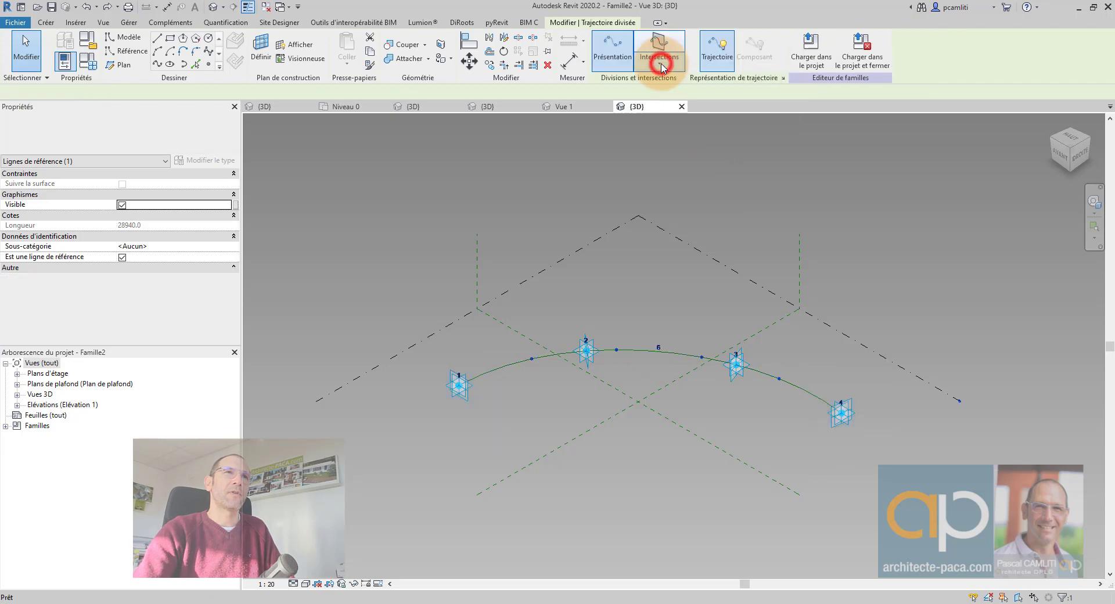
click(779, 269)
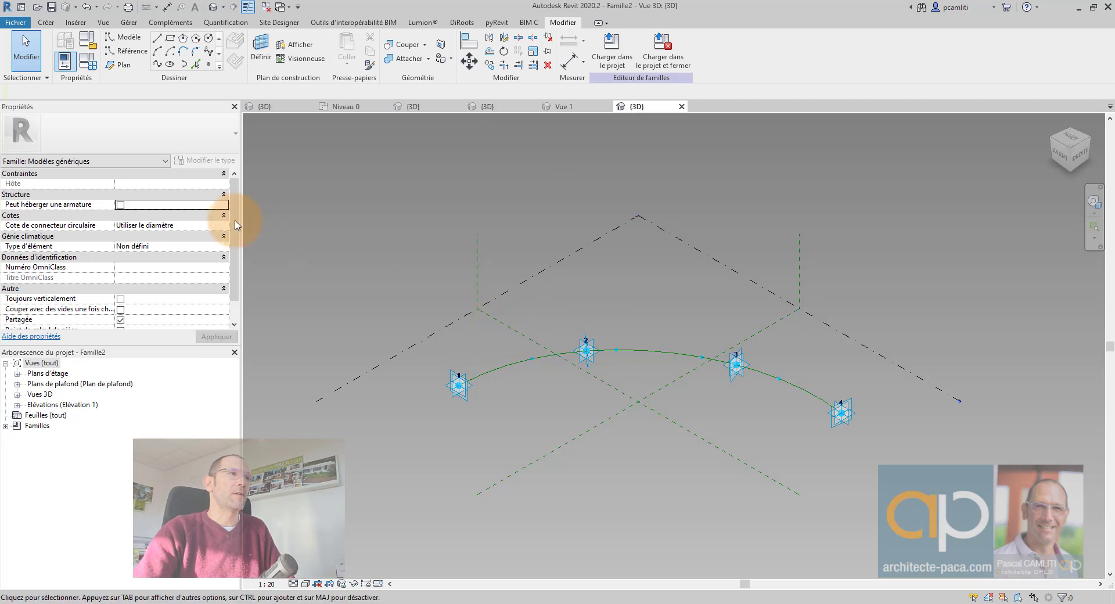
- Link the divided path's node count to a new instance family parameter named "Nombre de division"
click(507, 365)
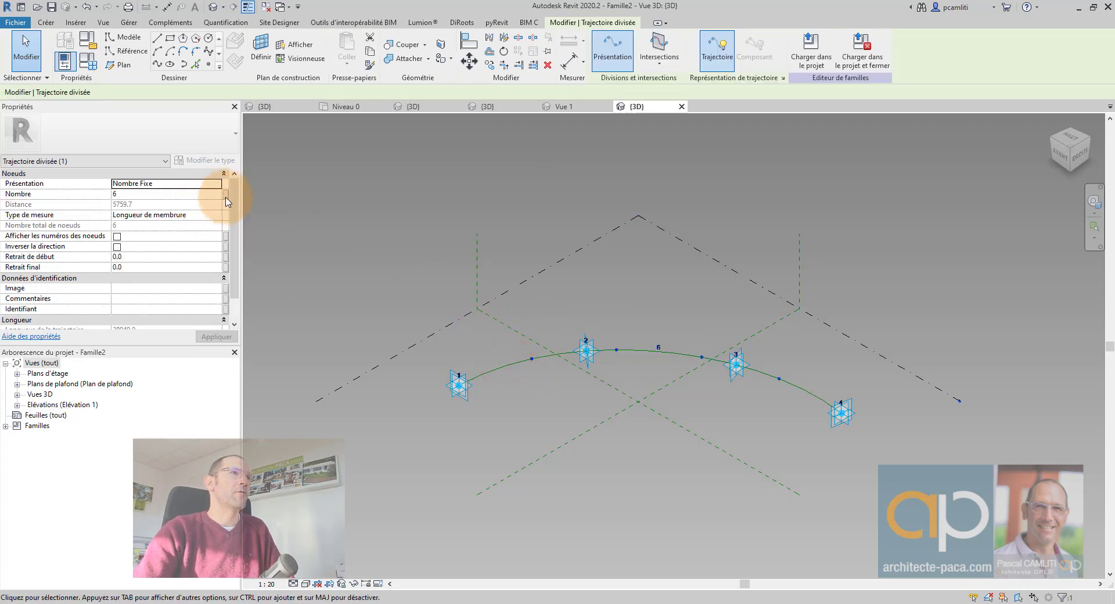
click(226, 196)
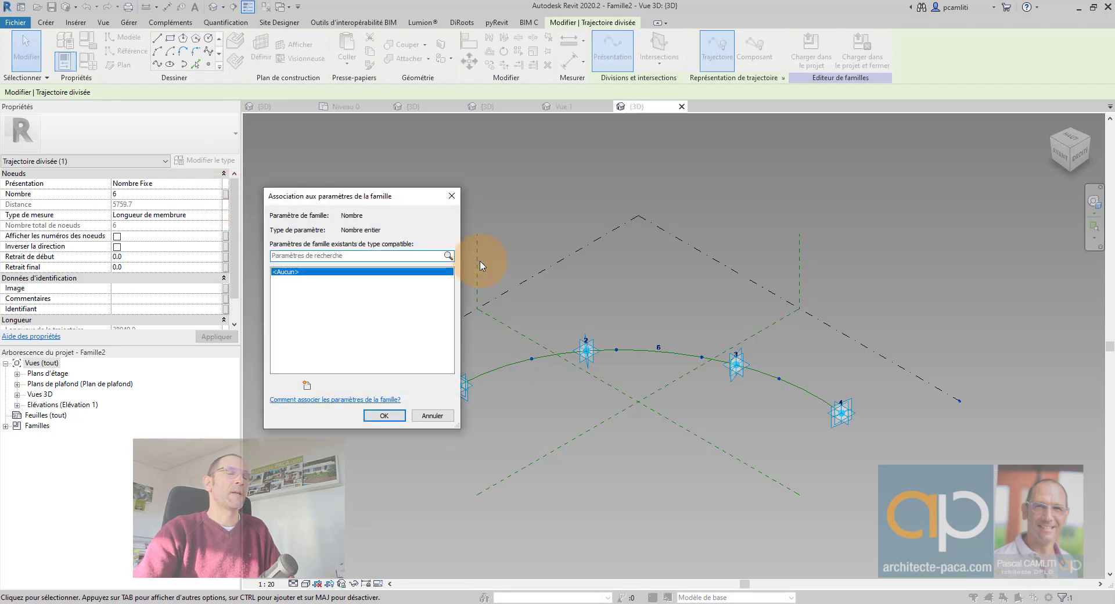
click(308, 387)
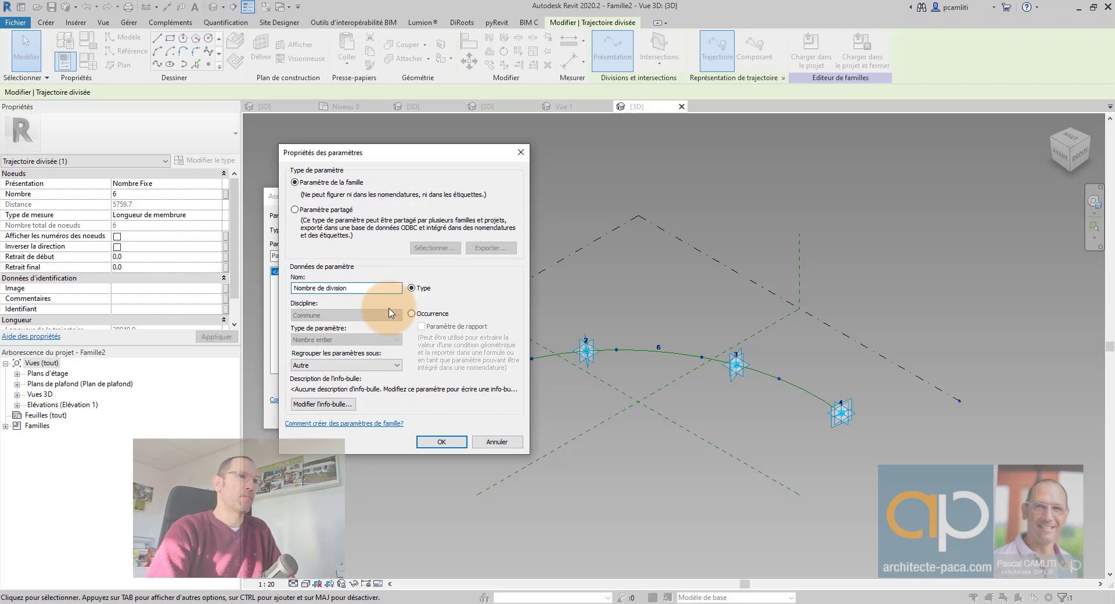
click(430, 314)
click(460, 442)
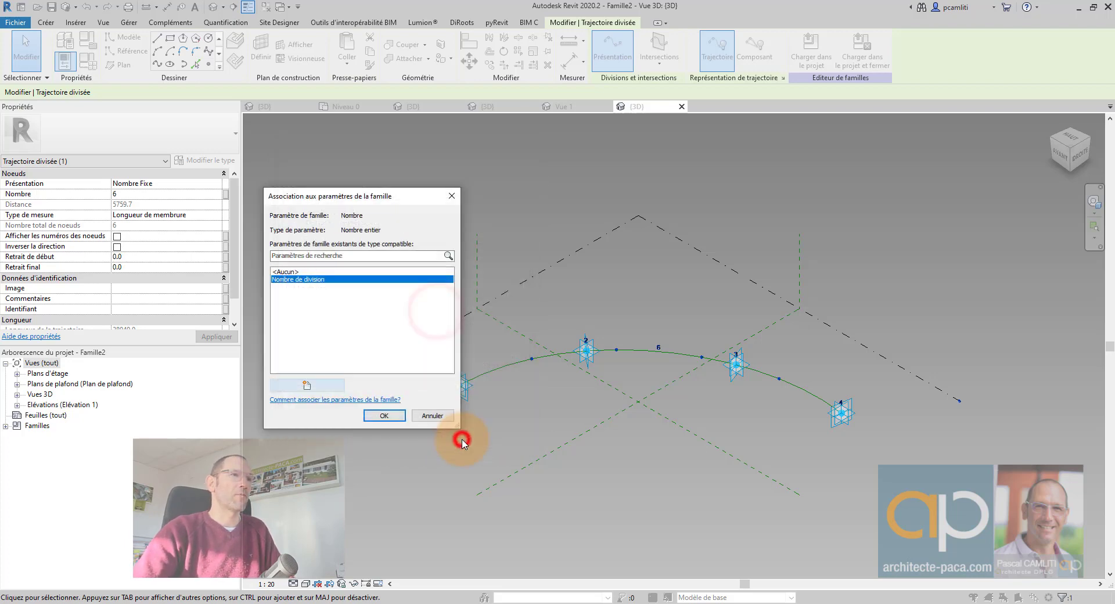
click(391, 420)
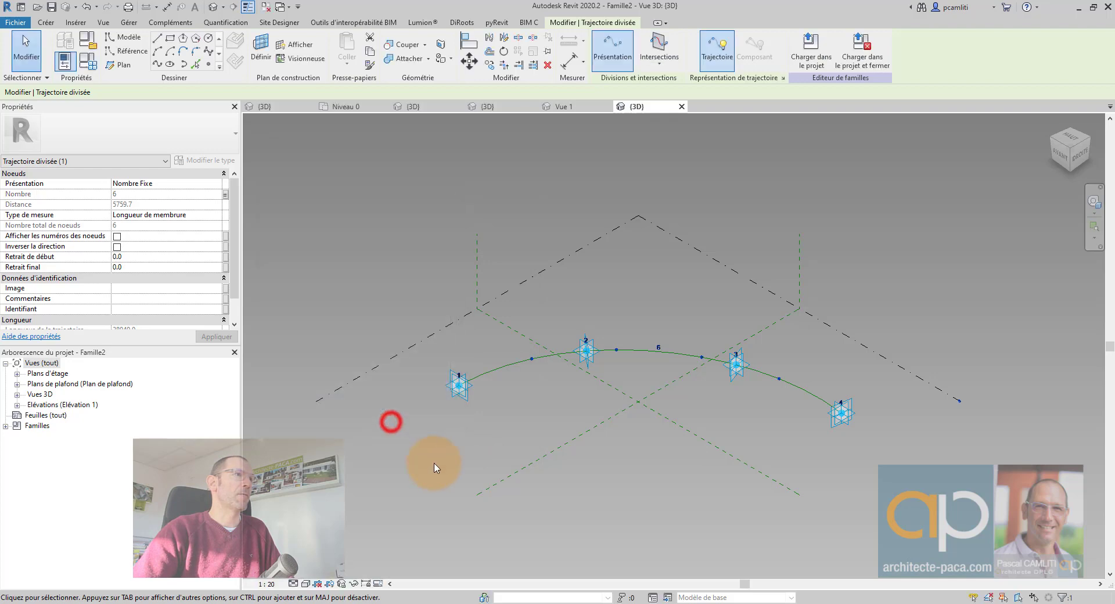
- Set the "Nombre de division" family parameter to 12 and apply it to the divided spline
click(86, 62)
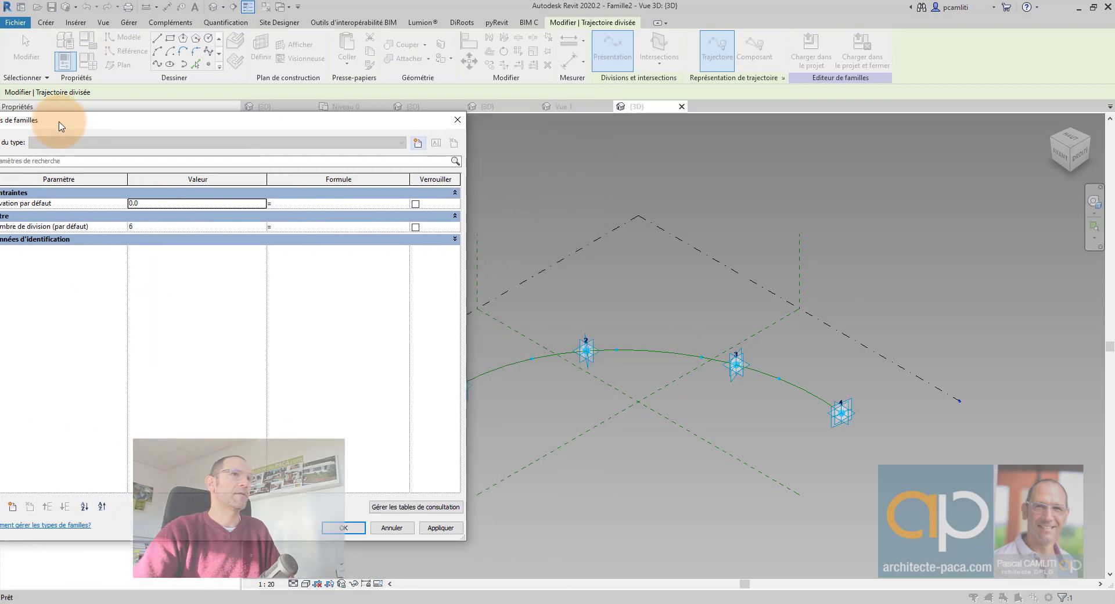
text(12)
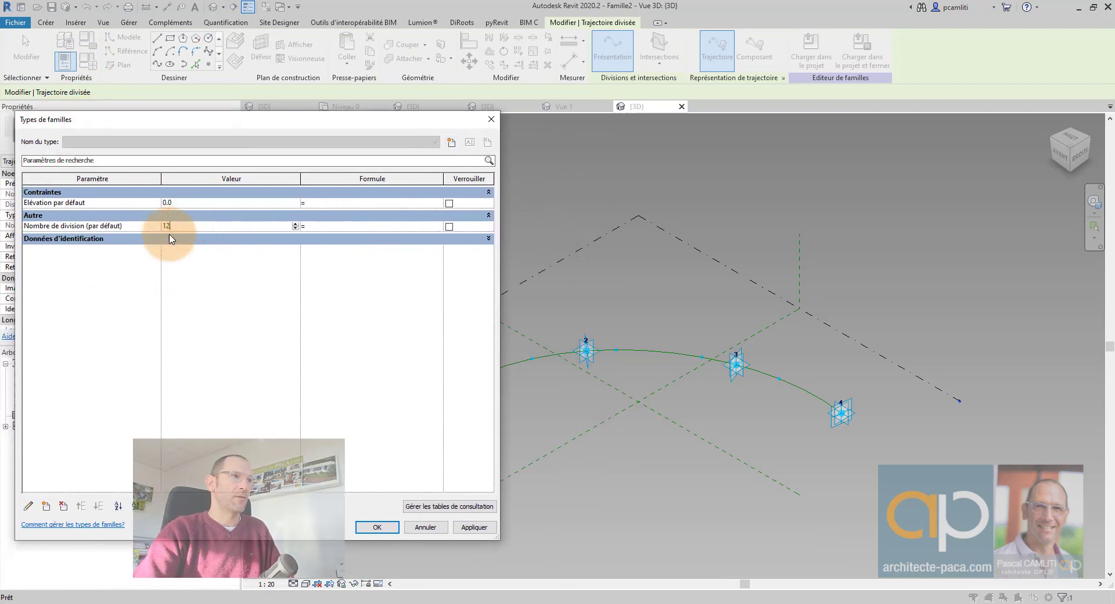
click(475, 528)
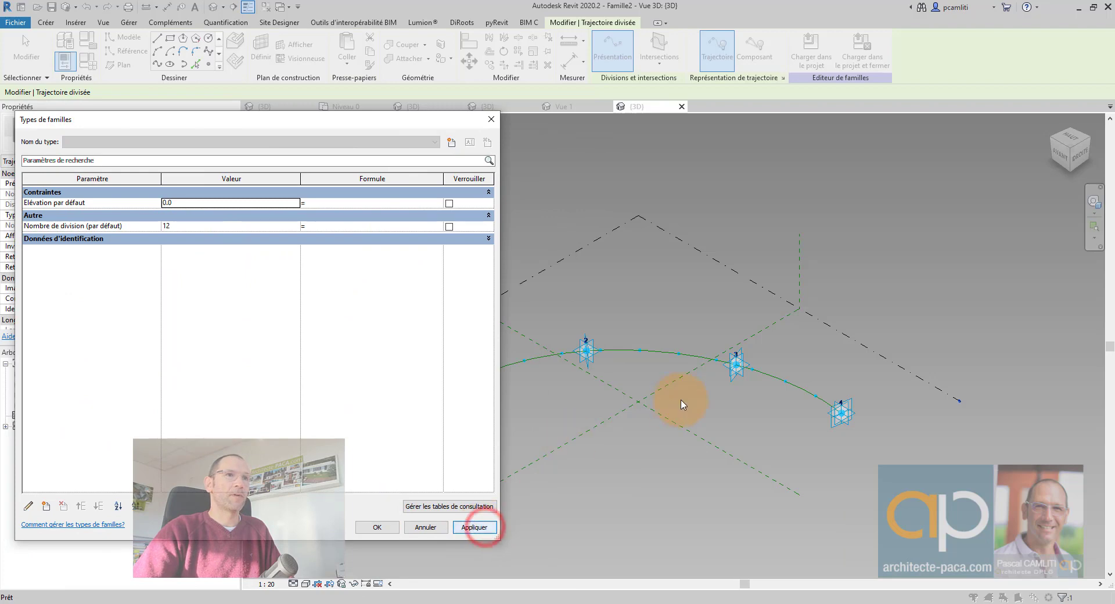
click(377, 528)
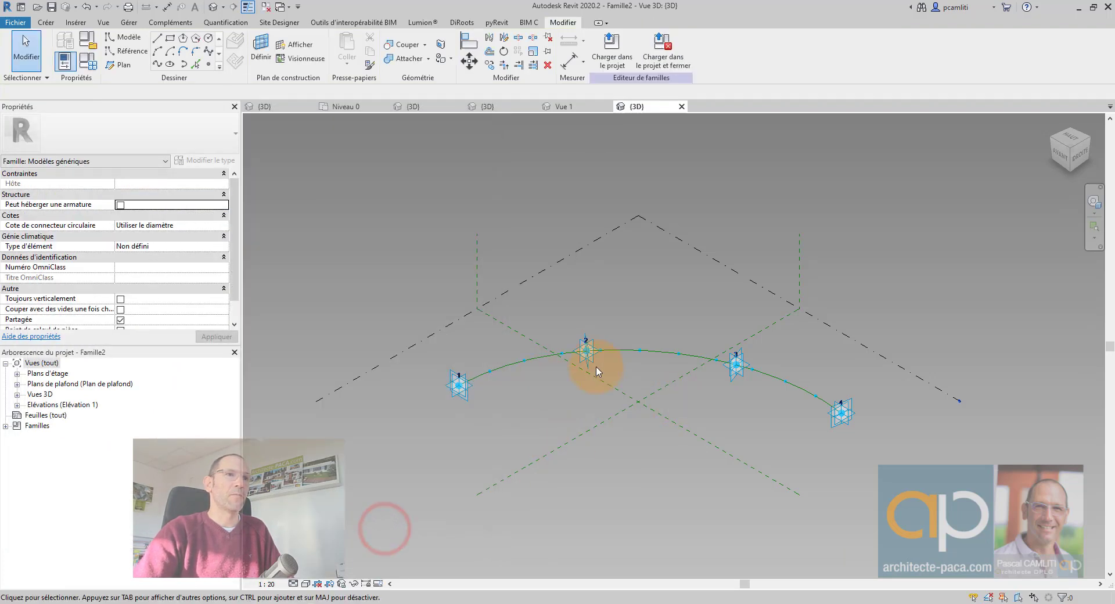
scroll(574, 369, up, 2)
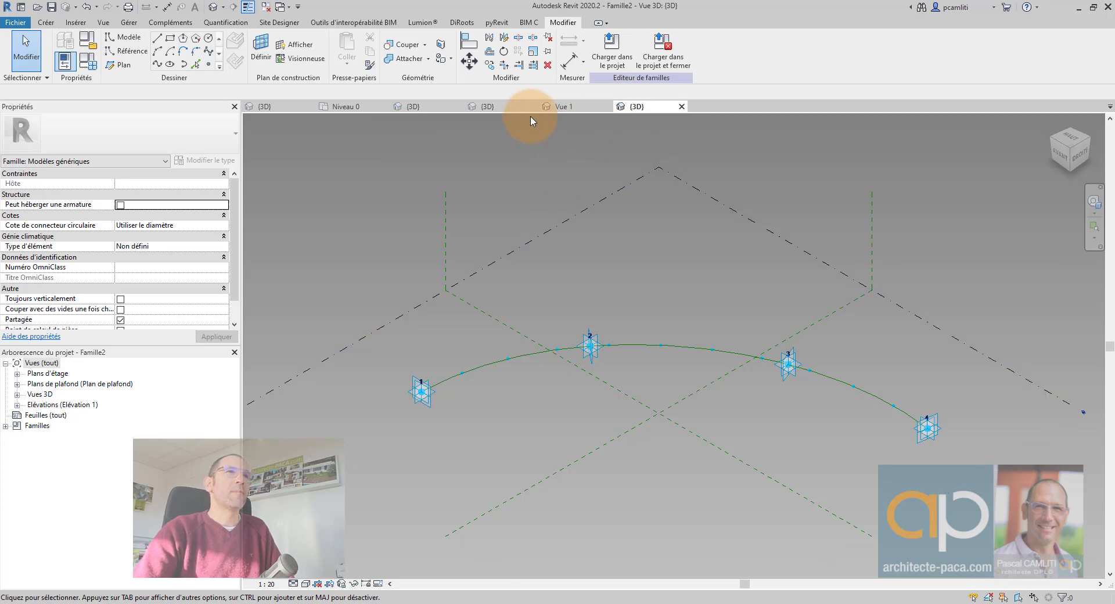
- Find the one-point adaptive palm family among the open views and load it into the four-point spline family
click(283, 110)
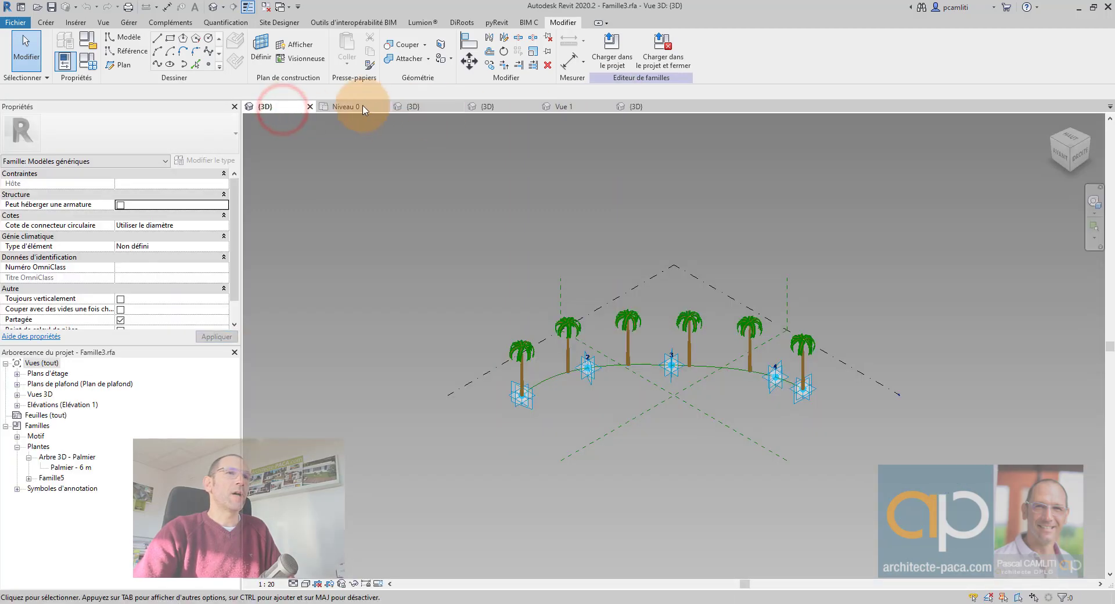
click(347, 107)
click(416, 106)
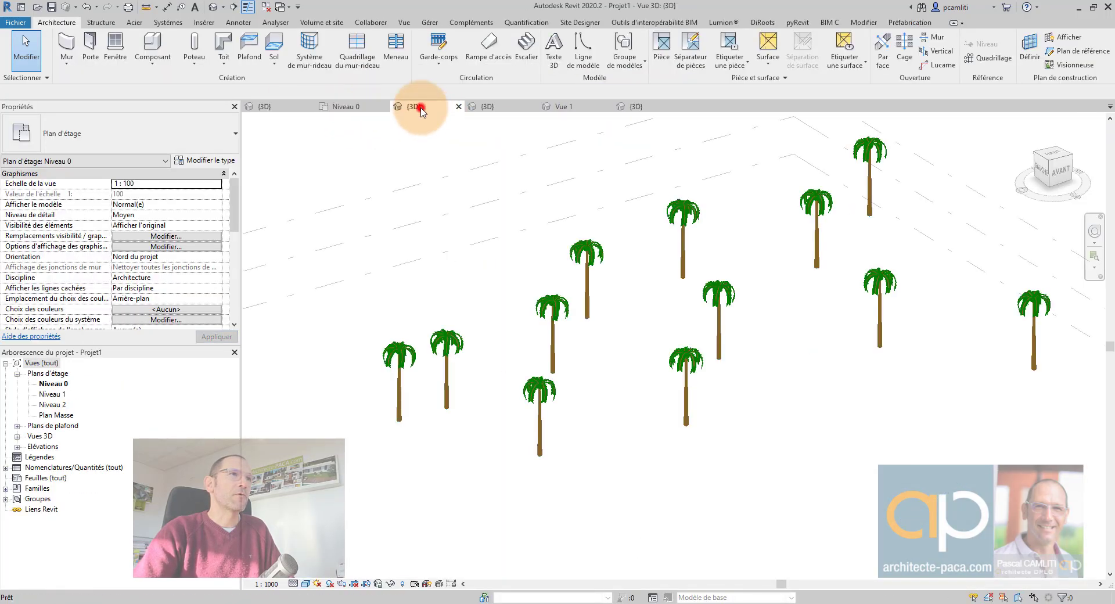
click(501, 107)
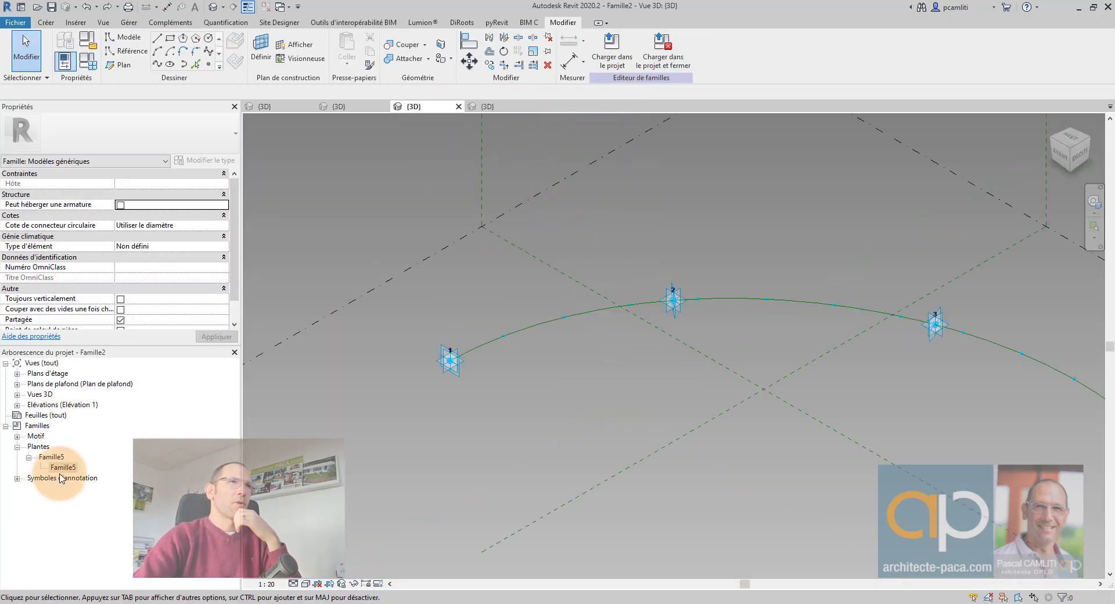
- Place one Famille5 palm on the divided path's first node at adaptive point 1
click(62, 468)
drag(440, 399, 441, 395)
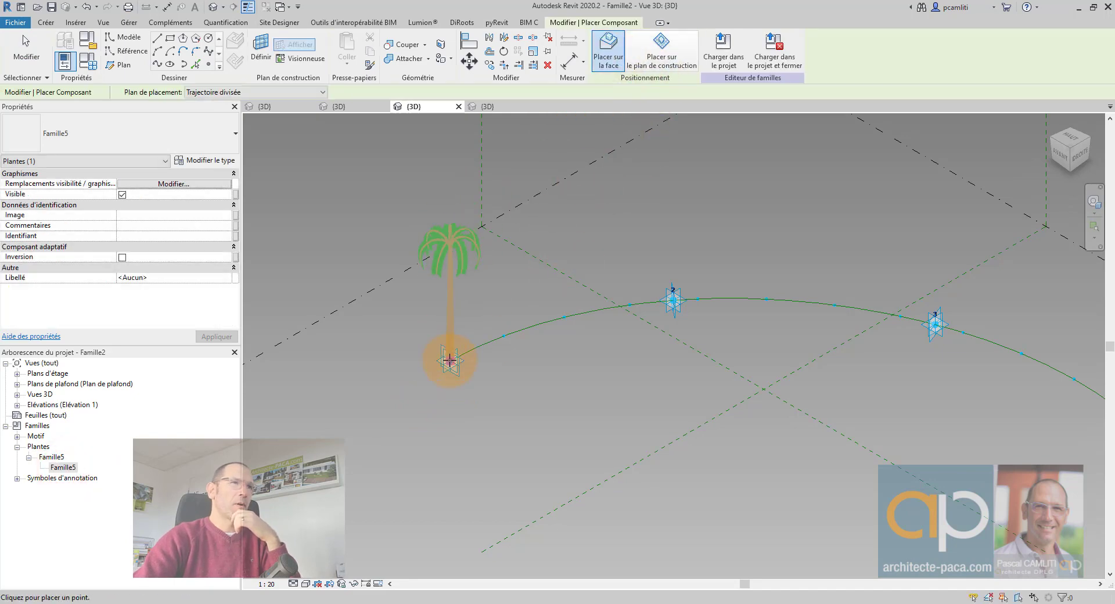
click(449, 361)
key(Escape)
key(Escape)
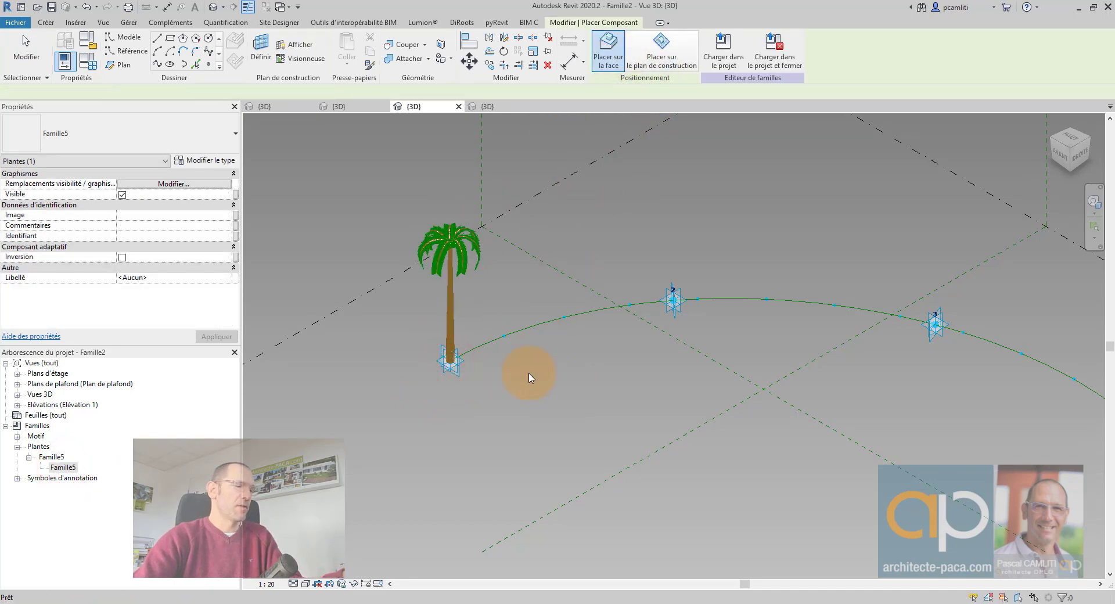
- Repeat the placed palm along all nodes of the divided spline
click(451, 325)
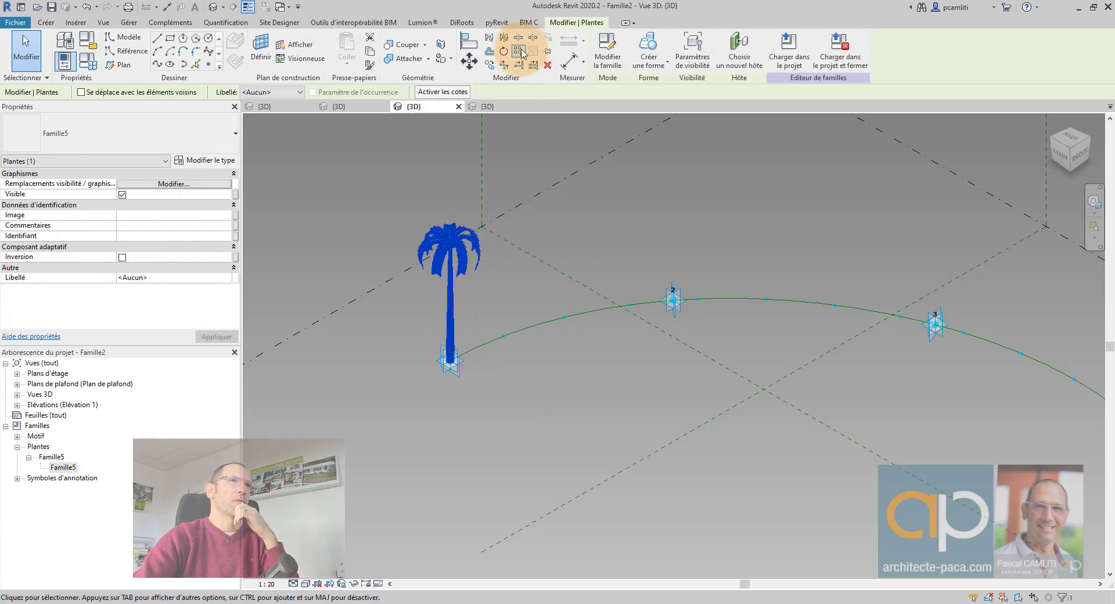
click(519, 52)
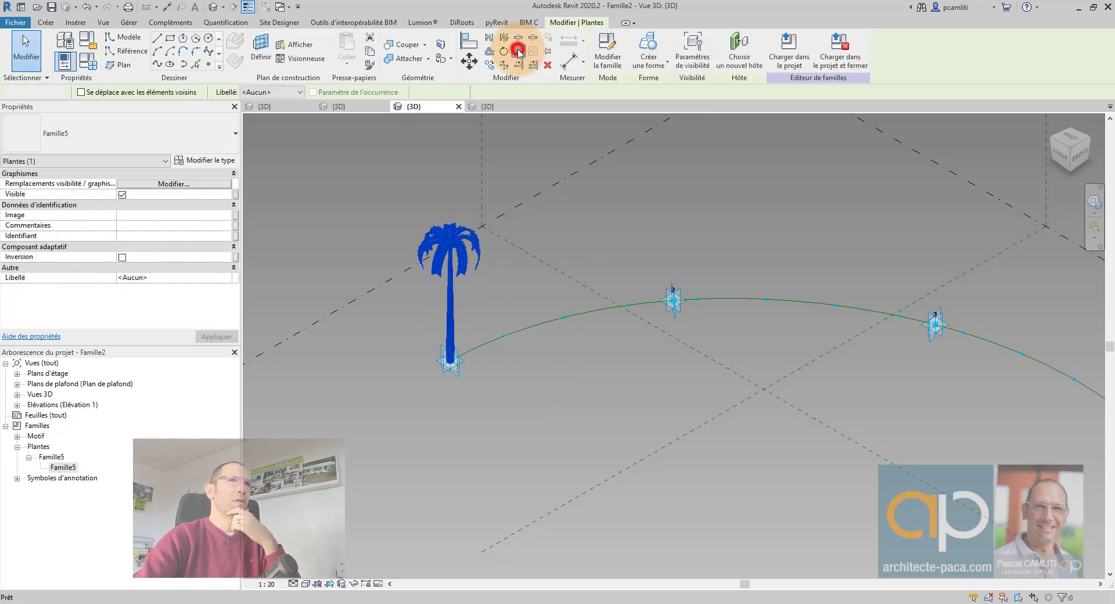
scroll(726, 337, down, 2)
middle_drag(786, 377, 643, 385)
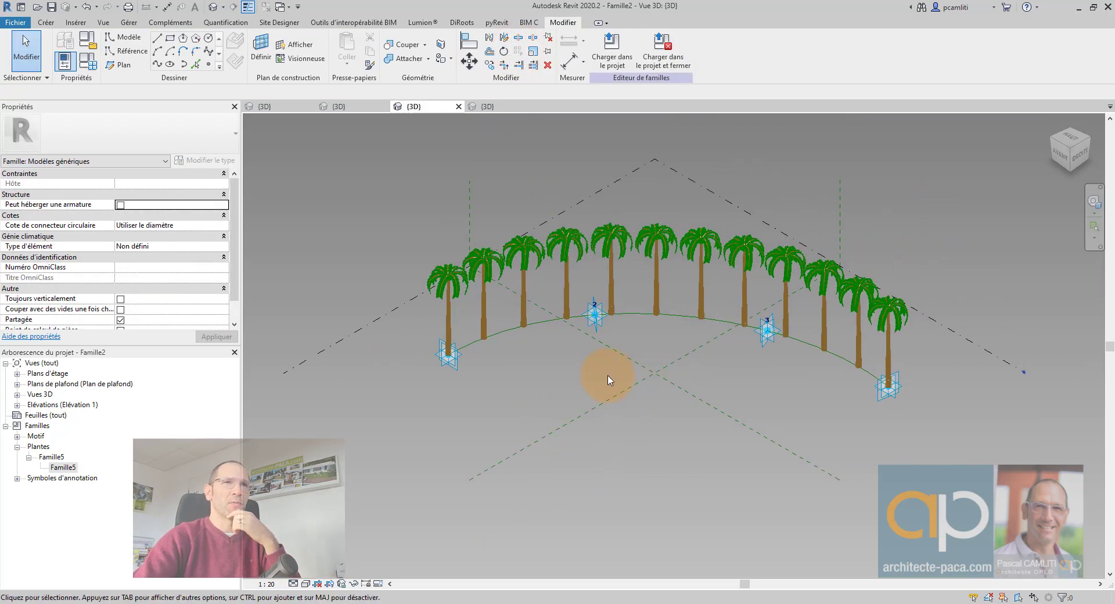
- Set the "Nombre de division" family parameter to 8 to change the number of repeated palms
click(88, 62)
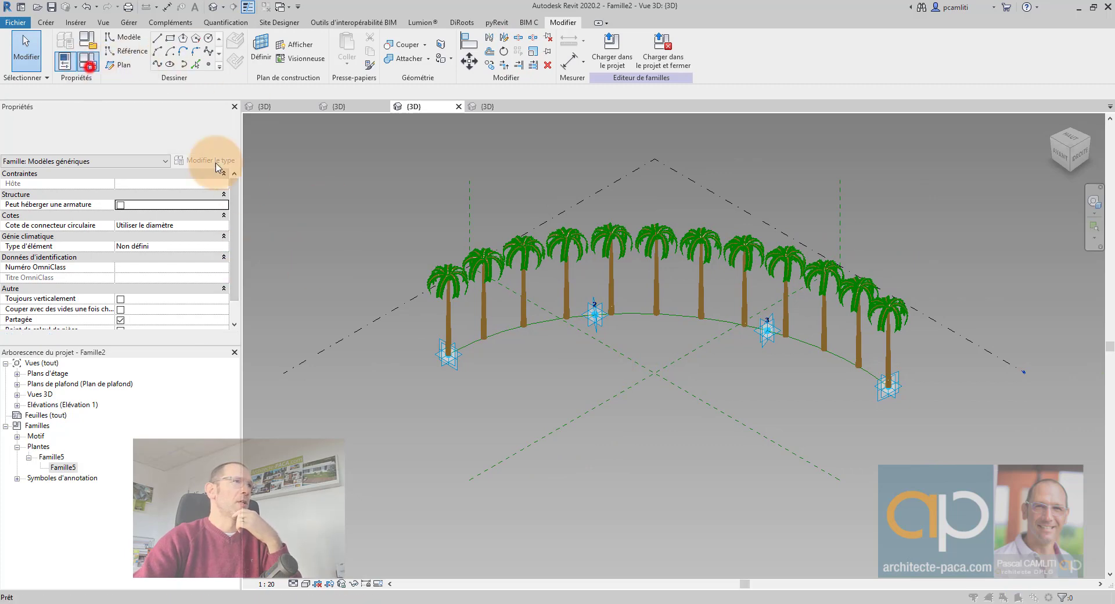
click(194, 217)
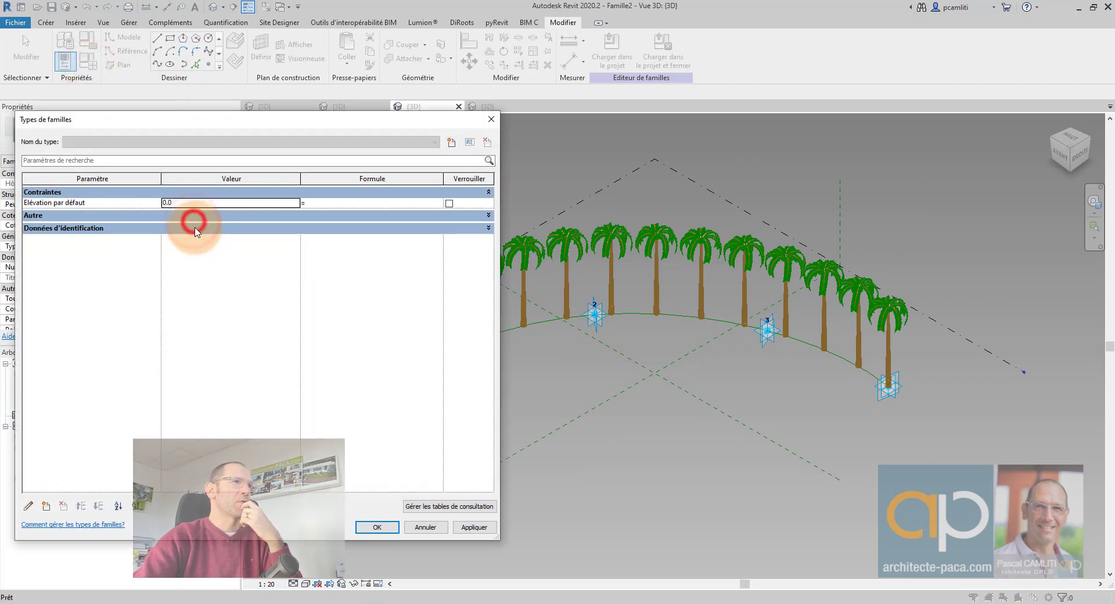
click(196, 229)
click(189, 217)
click(193, 227)
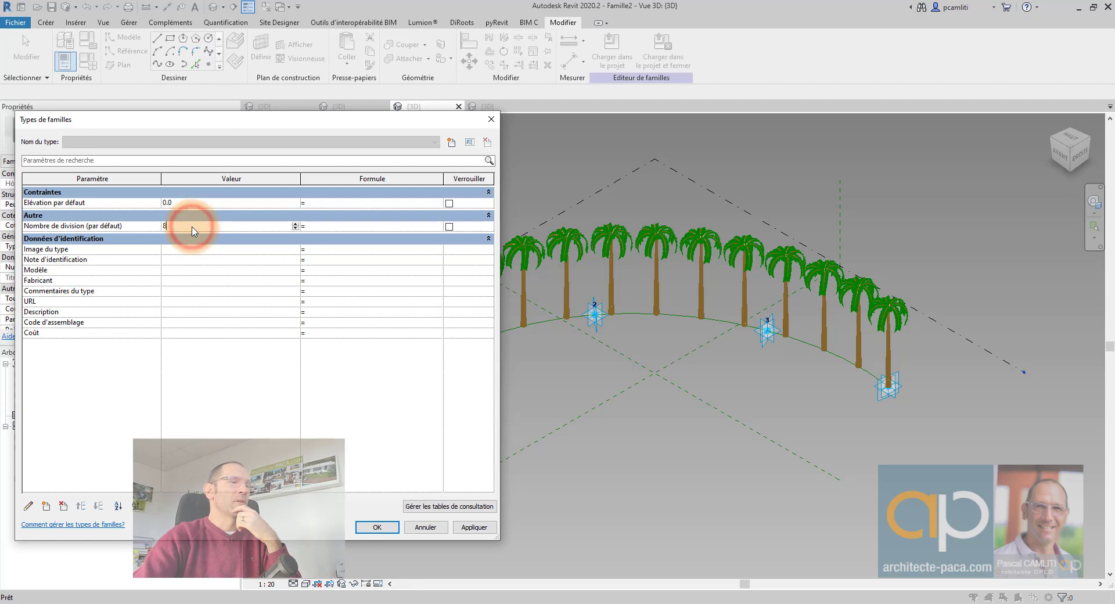
click(483, 526)
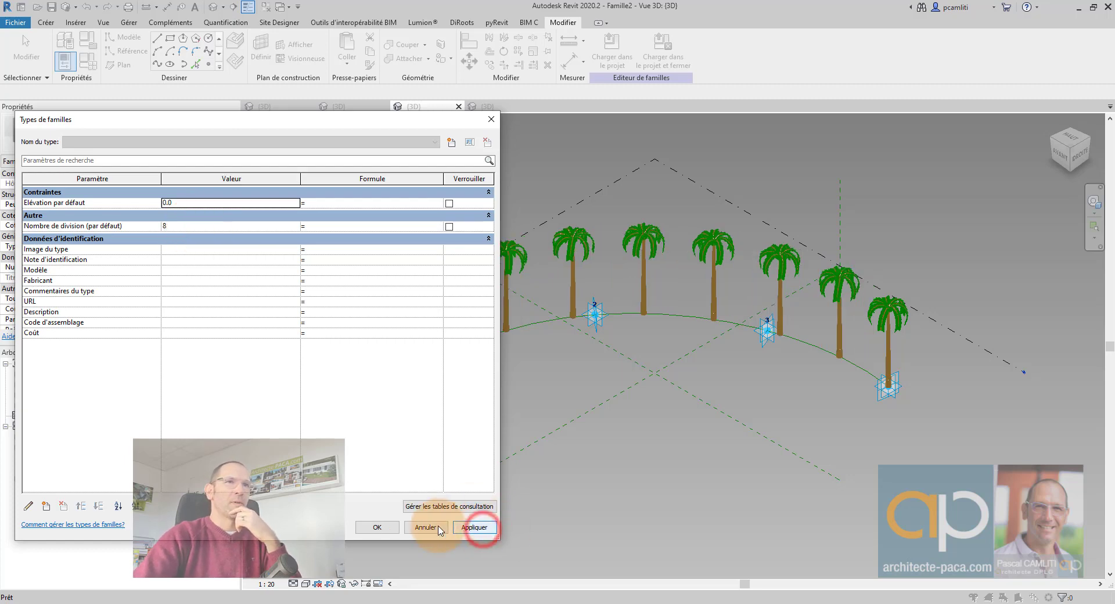
click(397, 527)
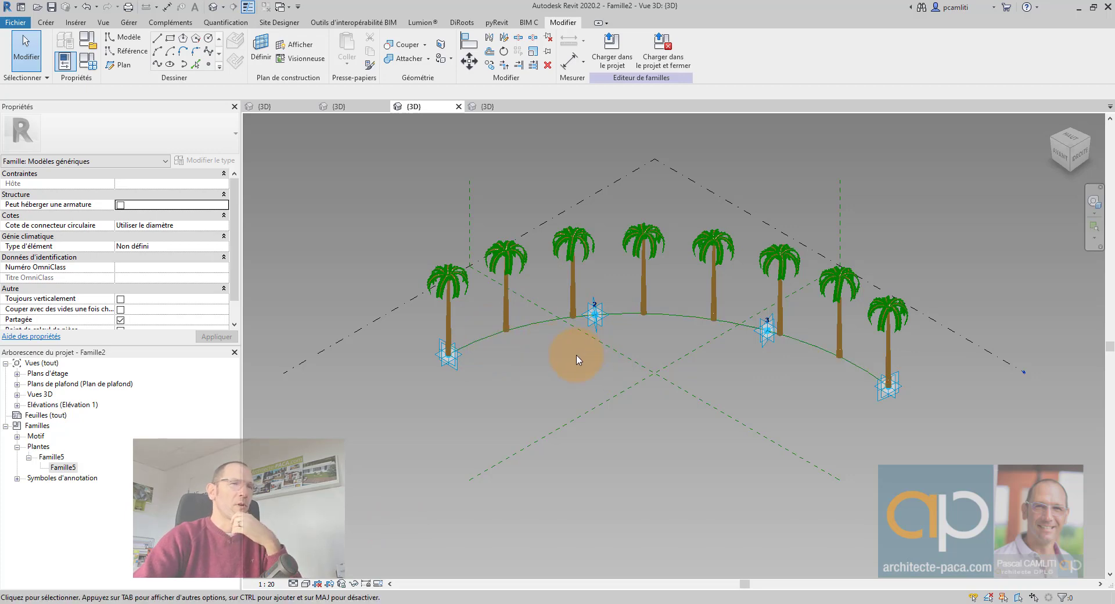
- Load the four-point palm row family into Projet1
click(615, 64)
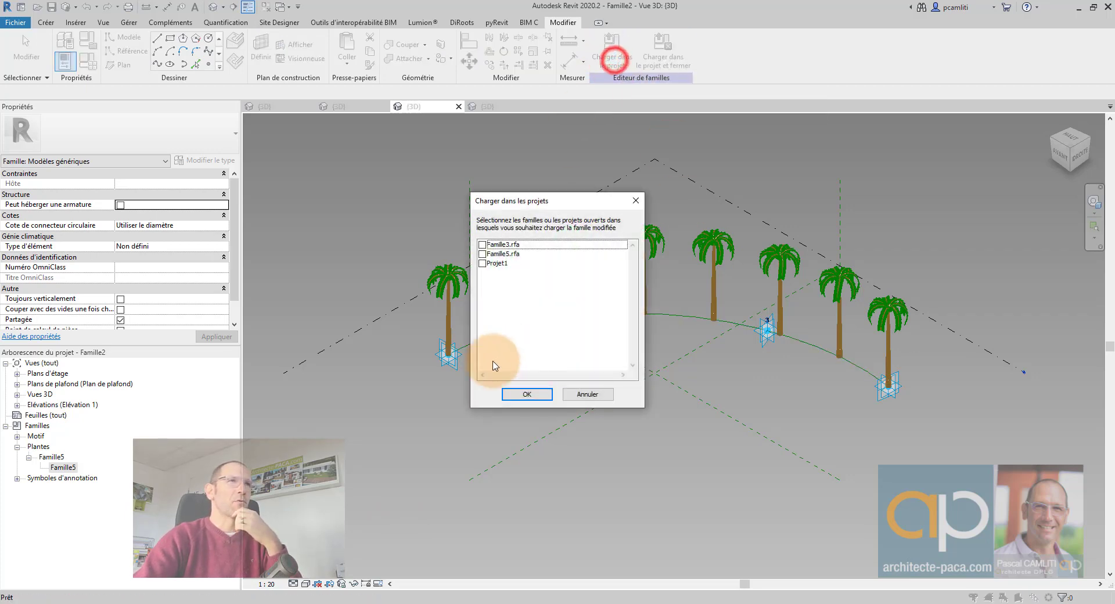
click(482, 263)
click(528, 394)
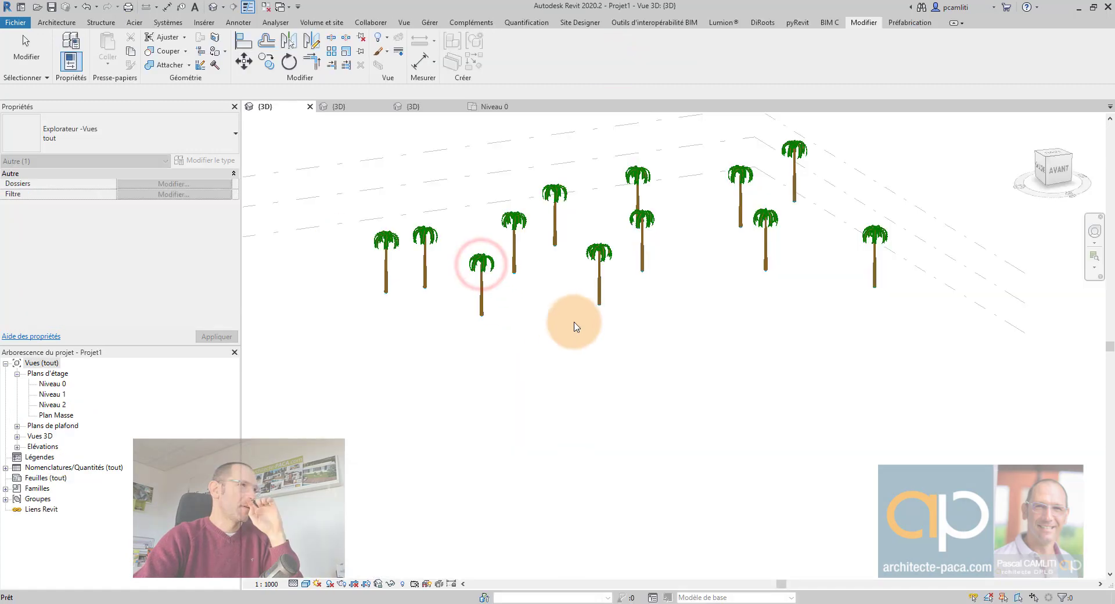
click(552, 340)
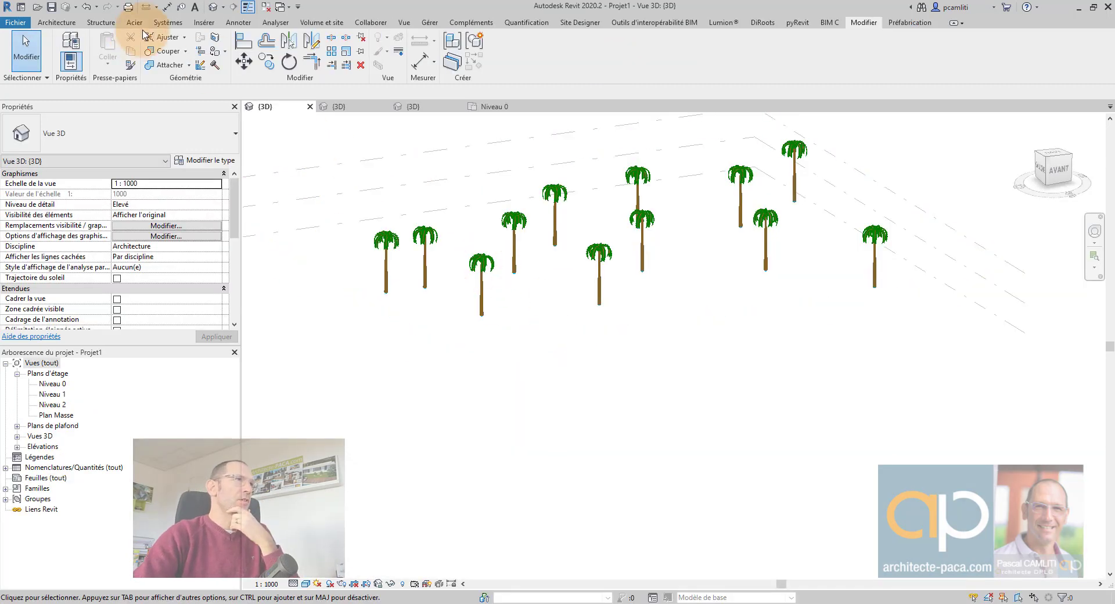
- Place a Famille2 component on Niveau 0 through four points, forming a curved palm row in front of the existing palms
click(56, 22)
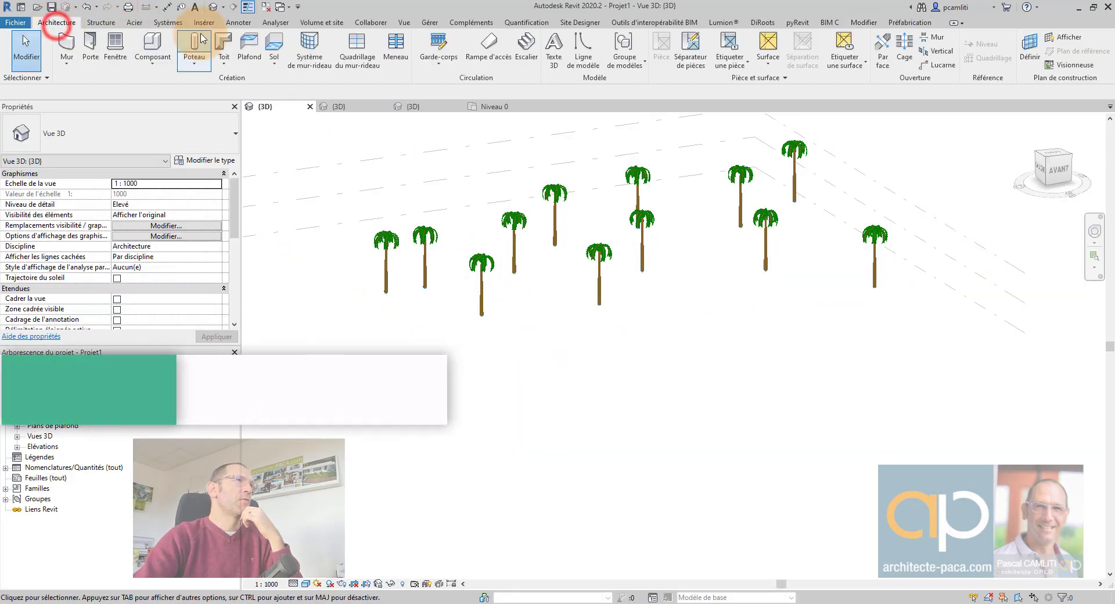
click(148, 45)
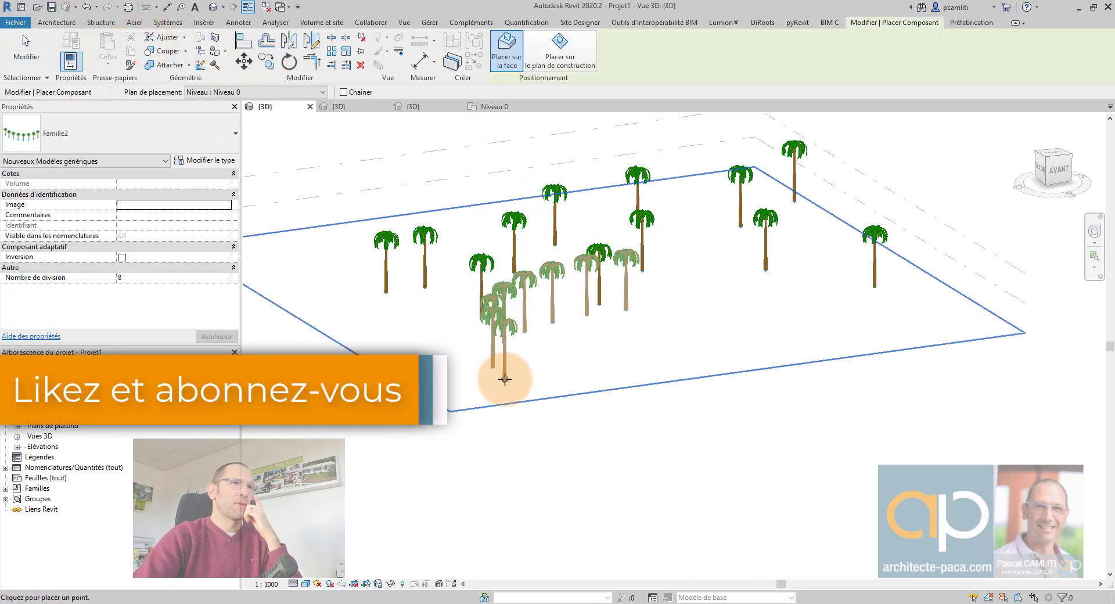
click(504, 377)
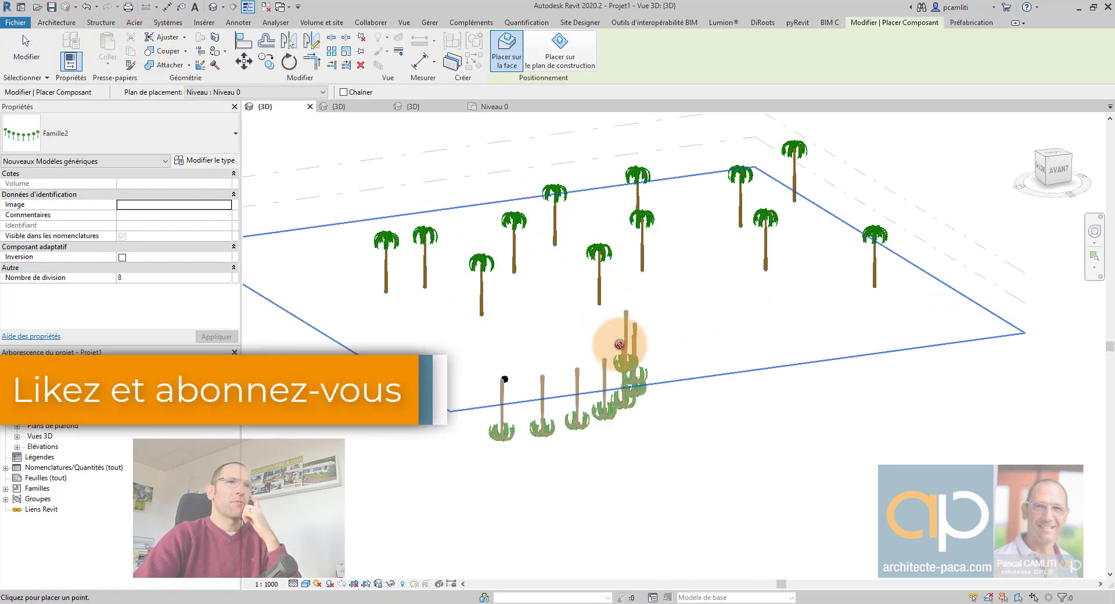
click(619, 346)
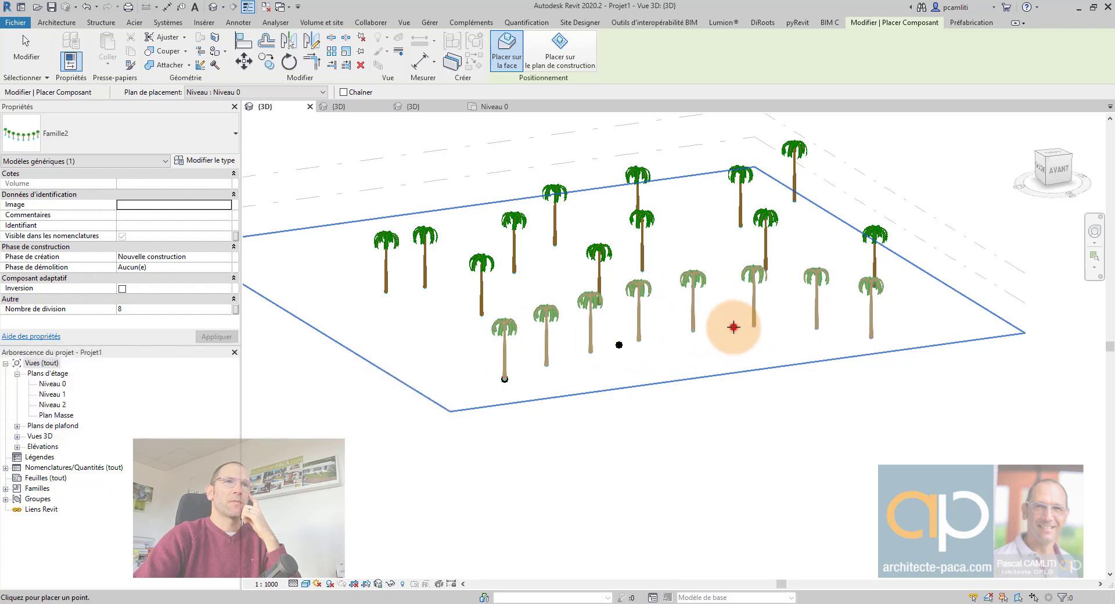
click(734, 327)
click(854, 316)
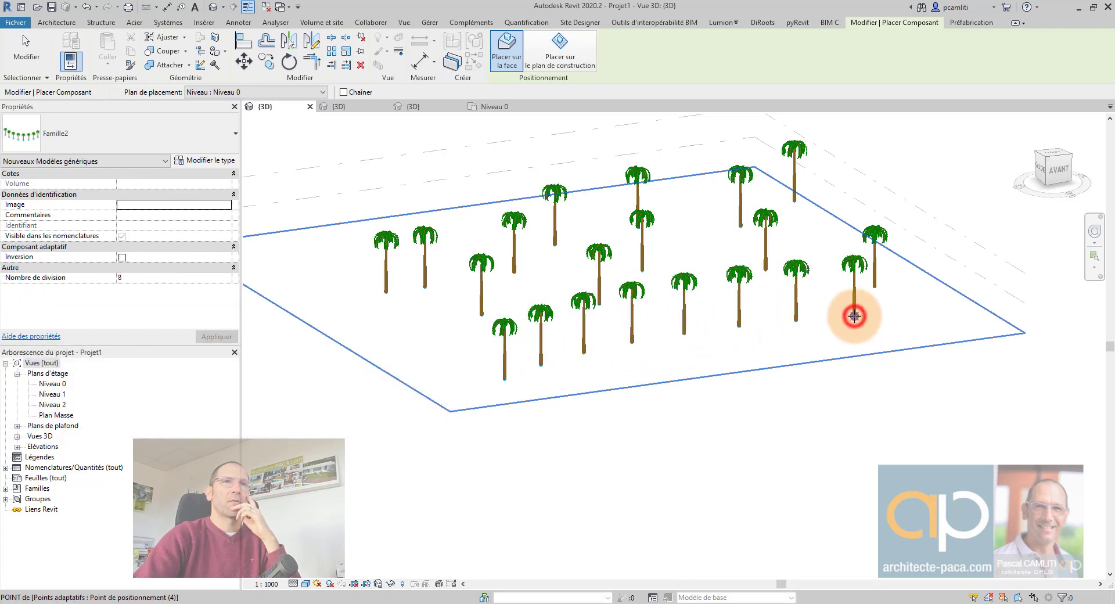
key(Escape)
key(Escape)
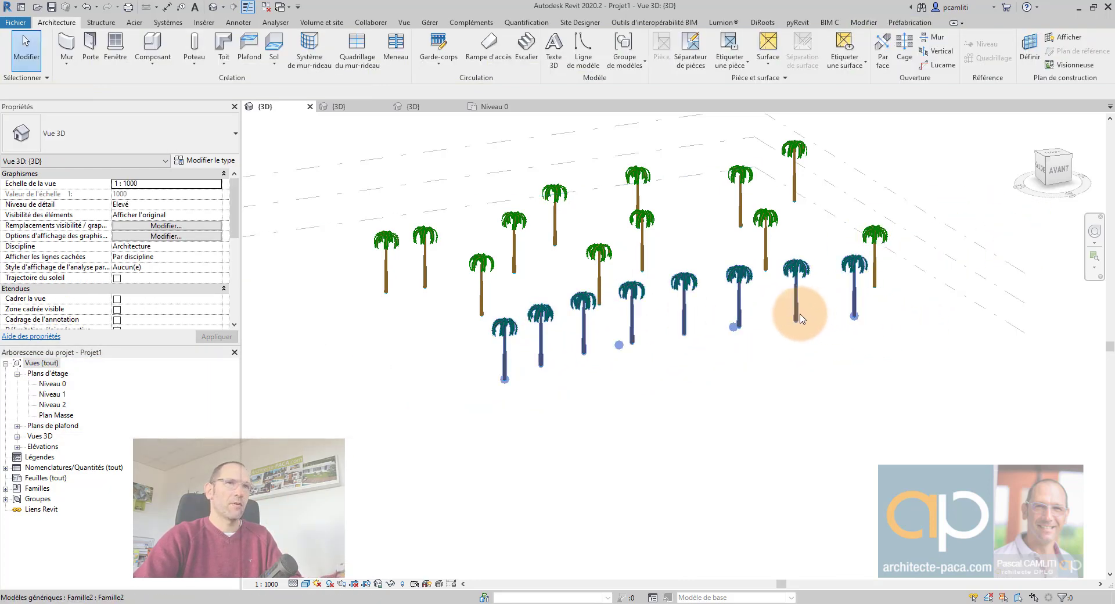
- Inspect the placed palm row's properties and the single-palm family, and return to the four-point spline family's 3D view
click(800, 316)
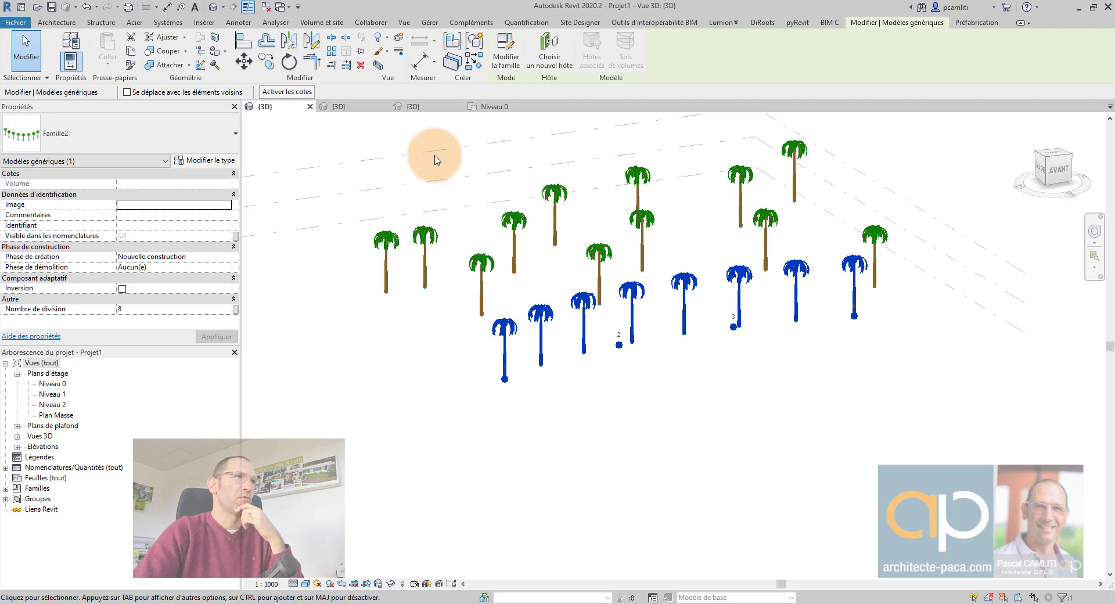
click(400, 106)
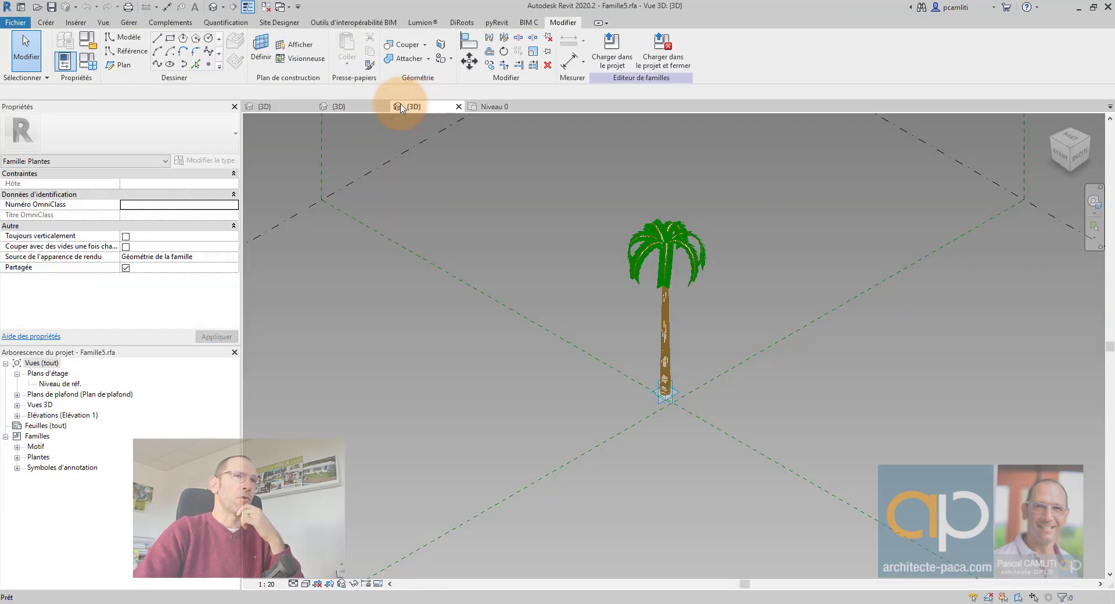
click(343, 105)
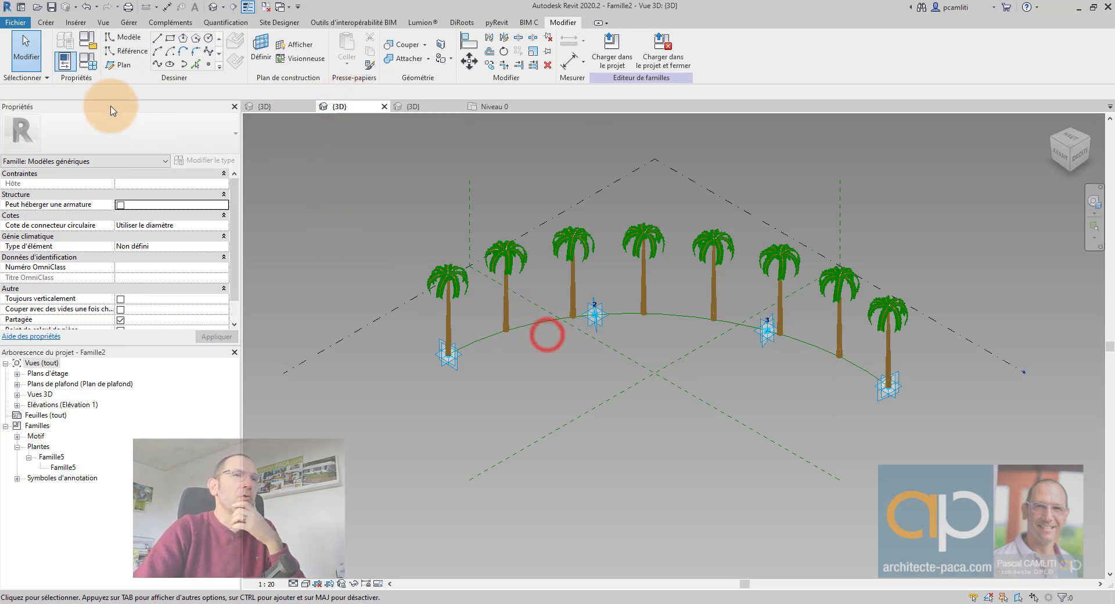
- Change the "Nombre de division" family parameter from an instance to a type parameter
click(87, 61)
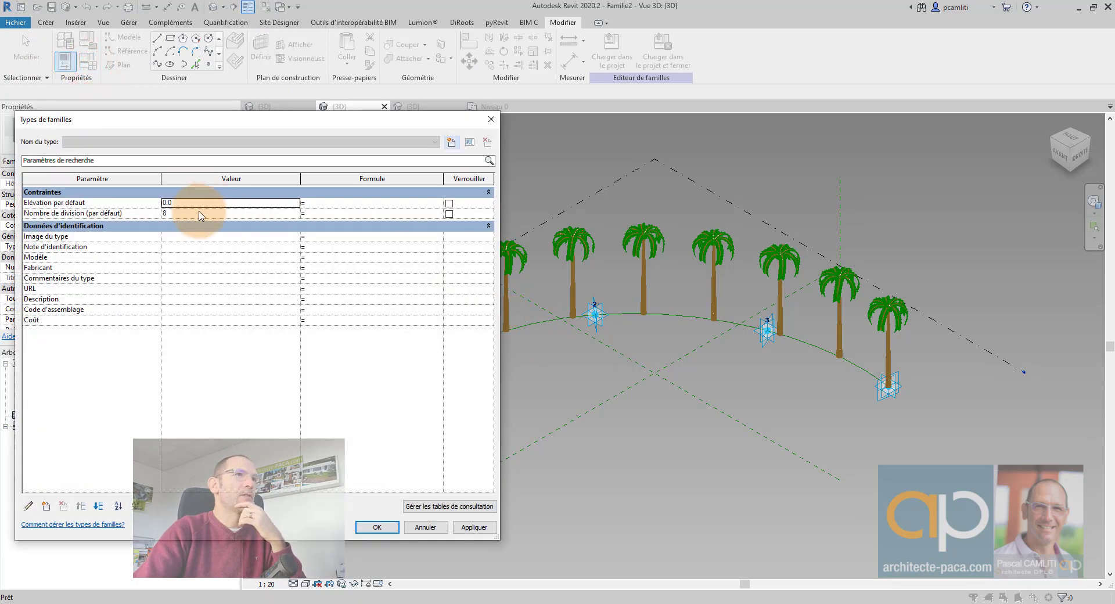
click(37, 213)
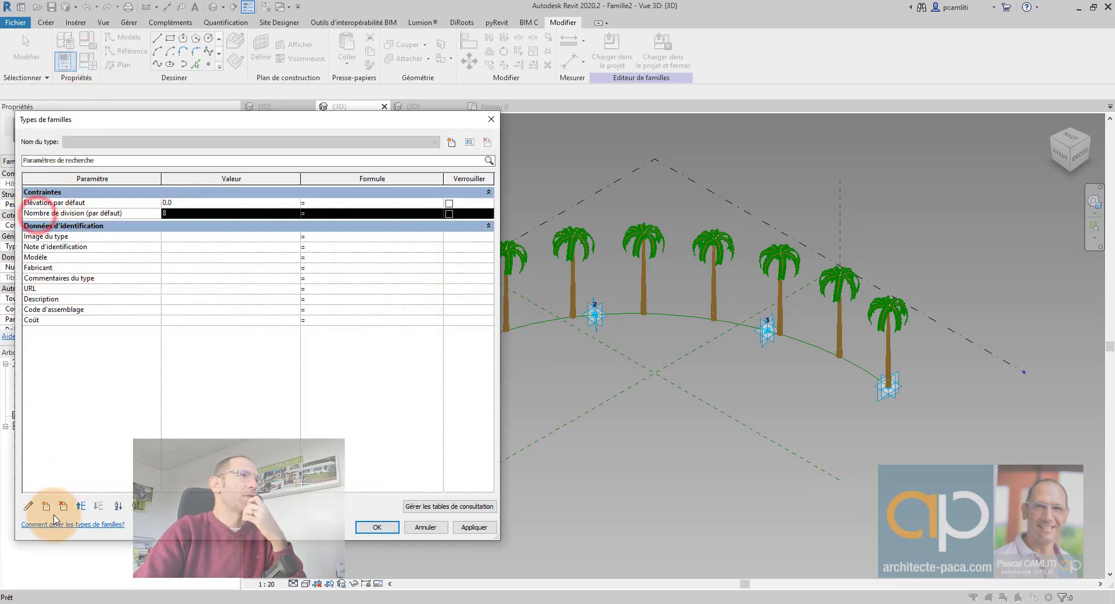
click(28, 506)
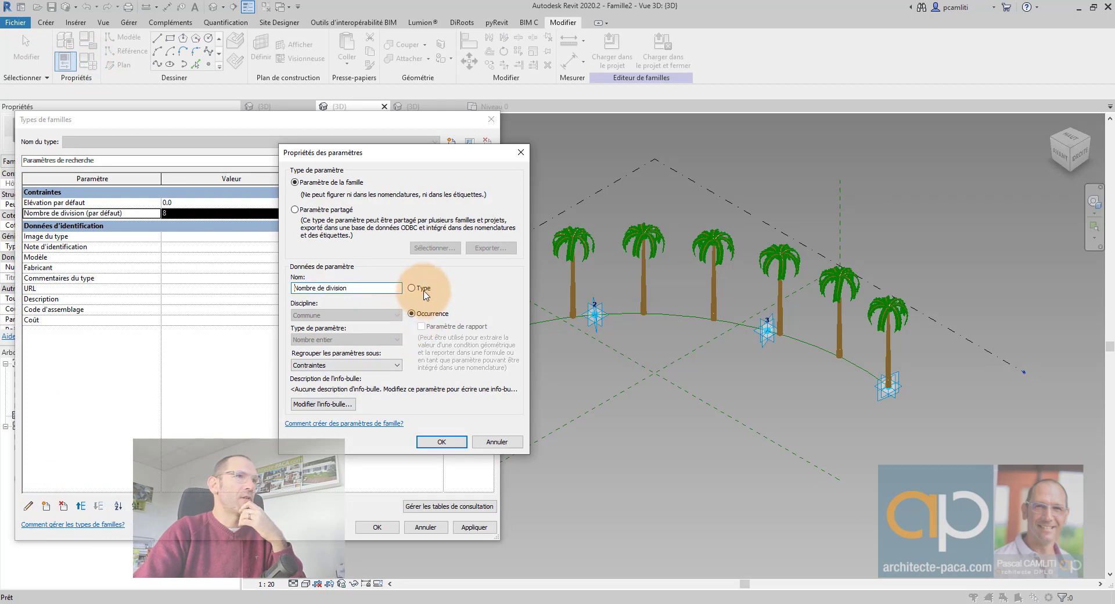
click(412, 287)
click(443, 441)
click(378, 528)
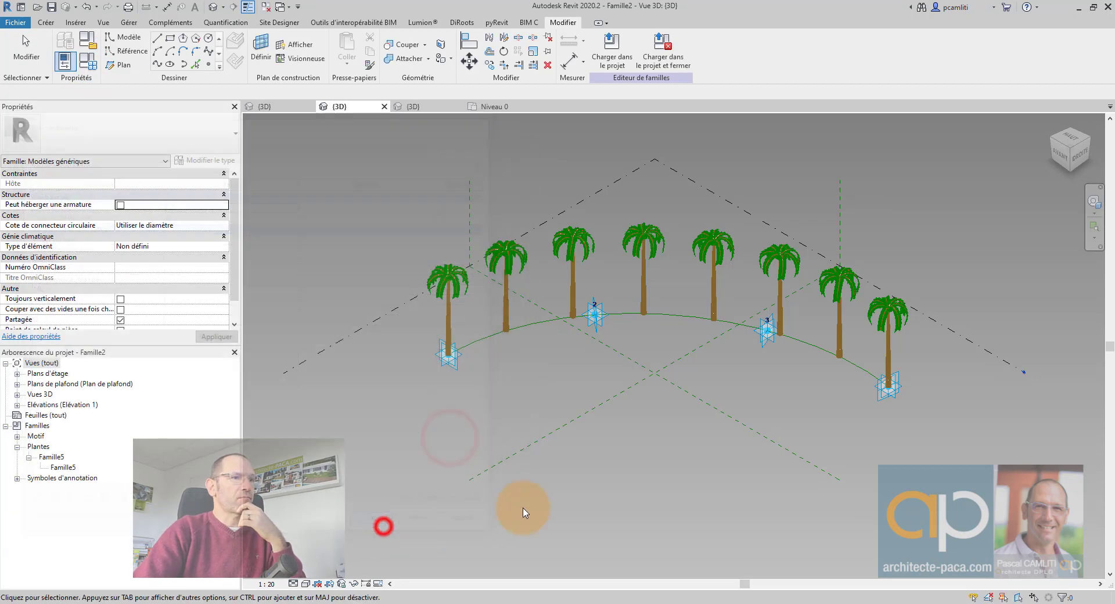
- Reload the palm row family into Projet1, replacing the existing version without its parameter values
click(607, 51)
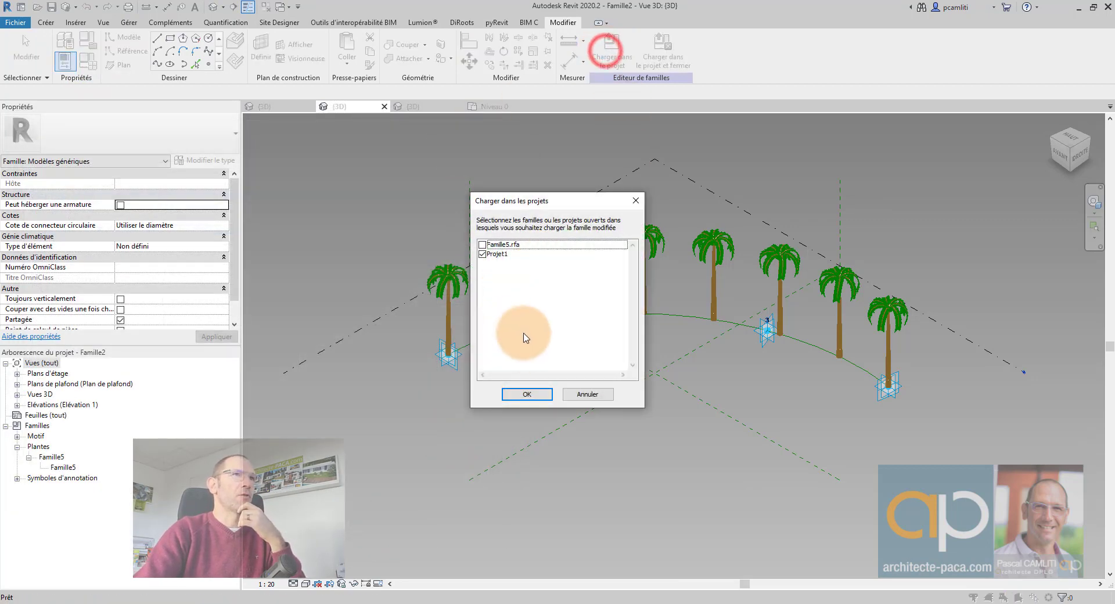
click(526, 394)
click(518, 272)
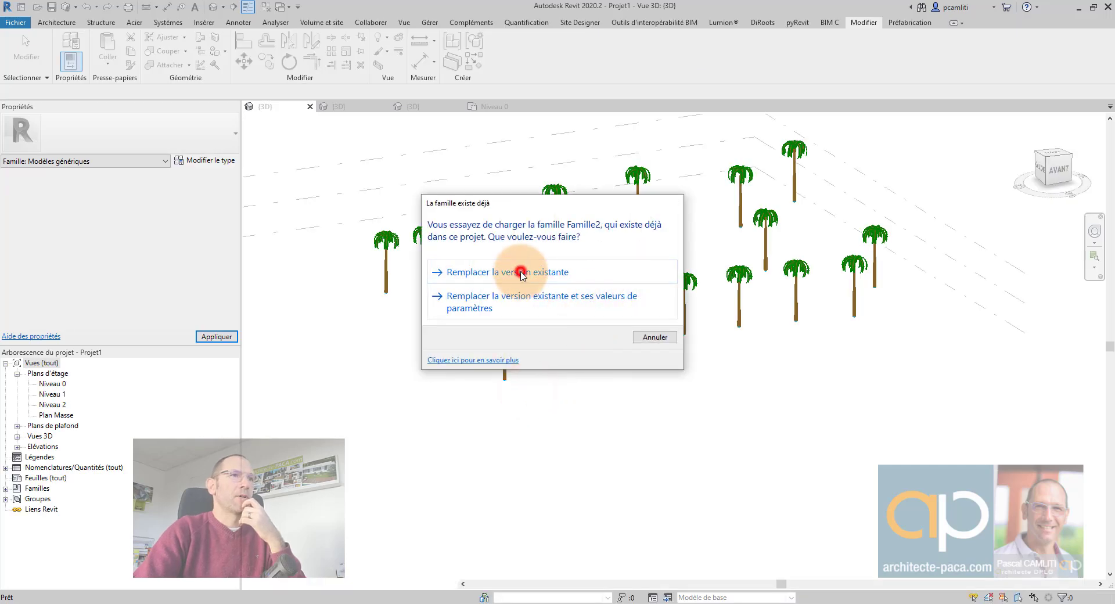
- Set the "Nombre de division" type parameter of the placed Famille2 palm row to 15
click(544, 335)
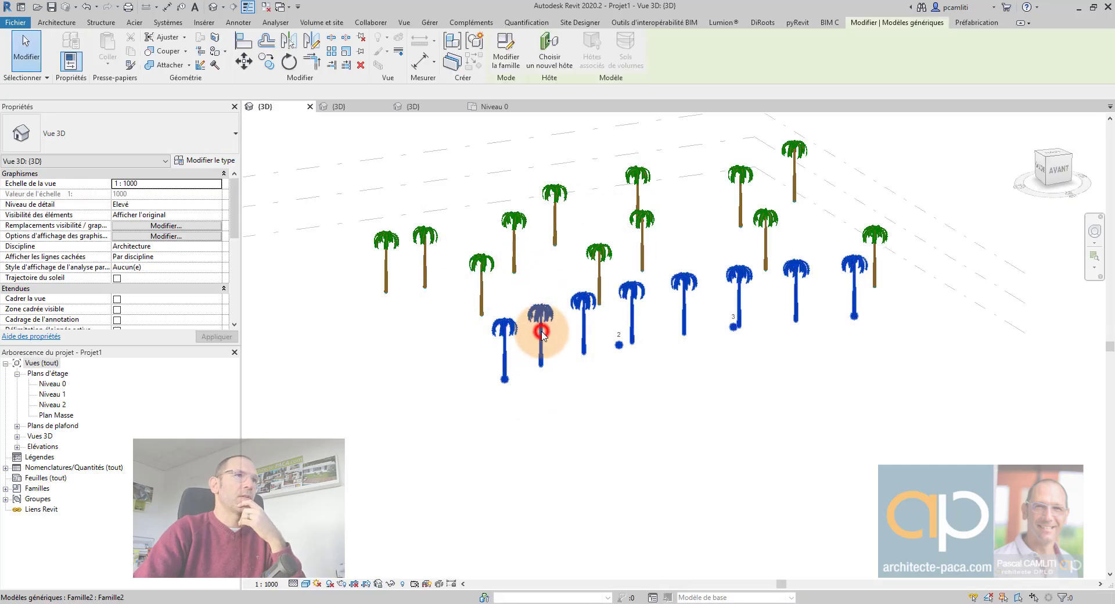
click(199, 162)
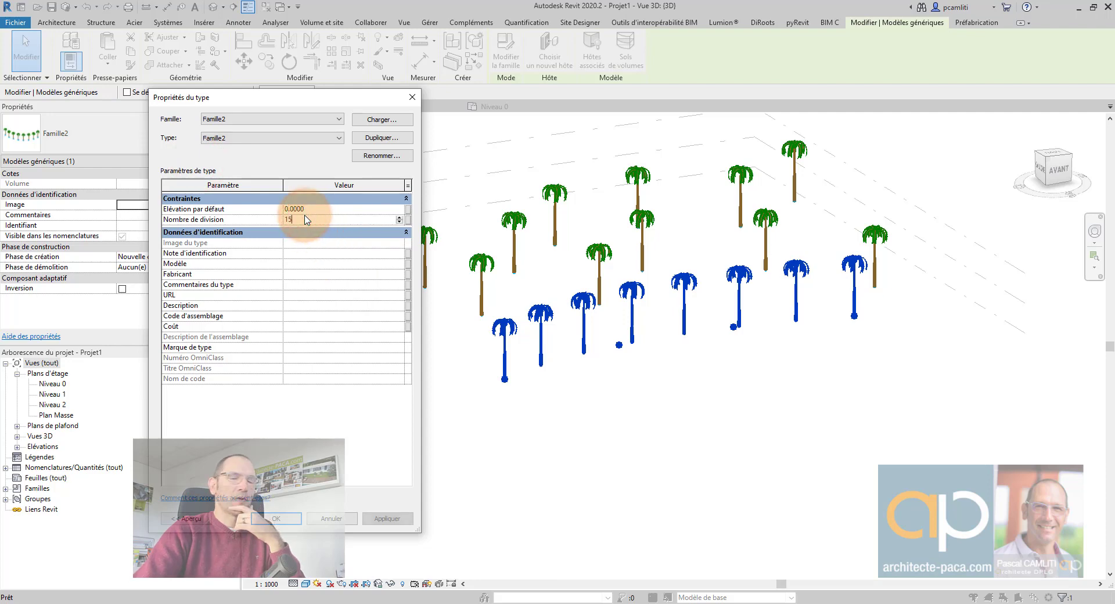
click(386, 518)
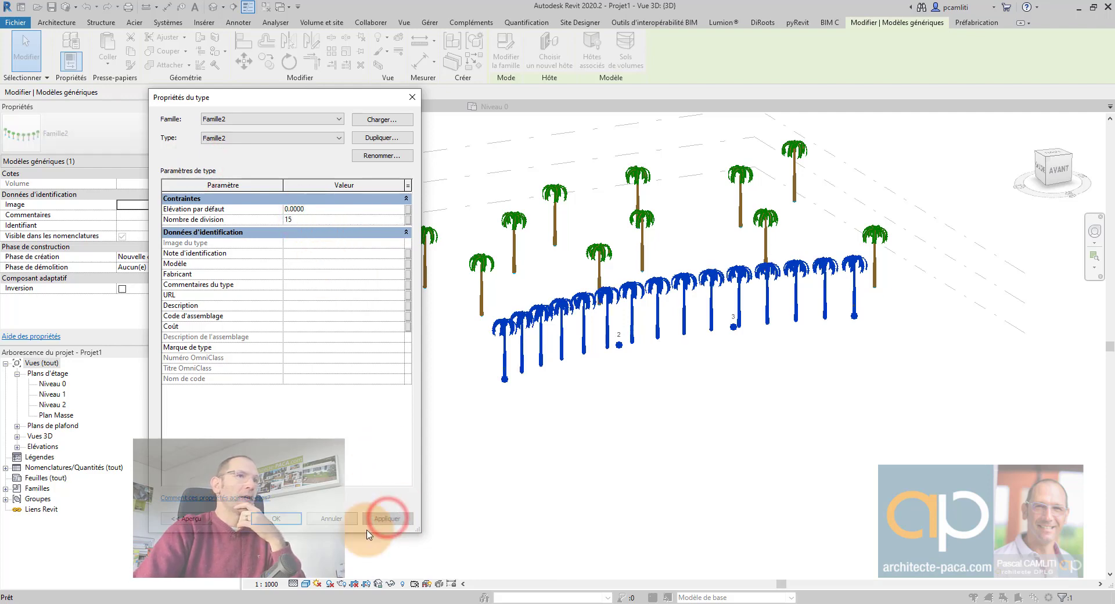
click(276, 519)
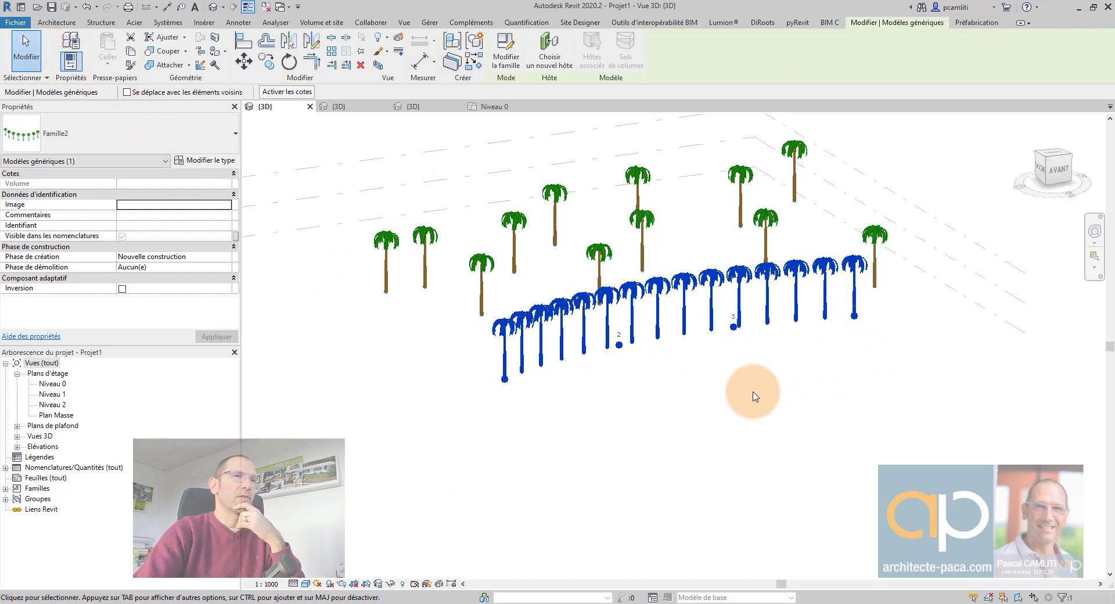
click(501, 399)
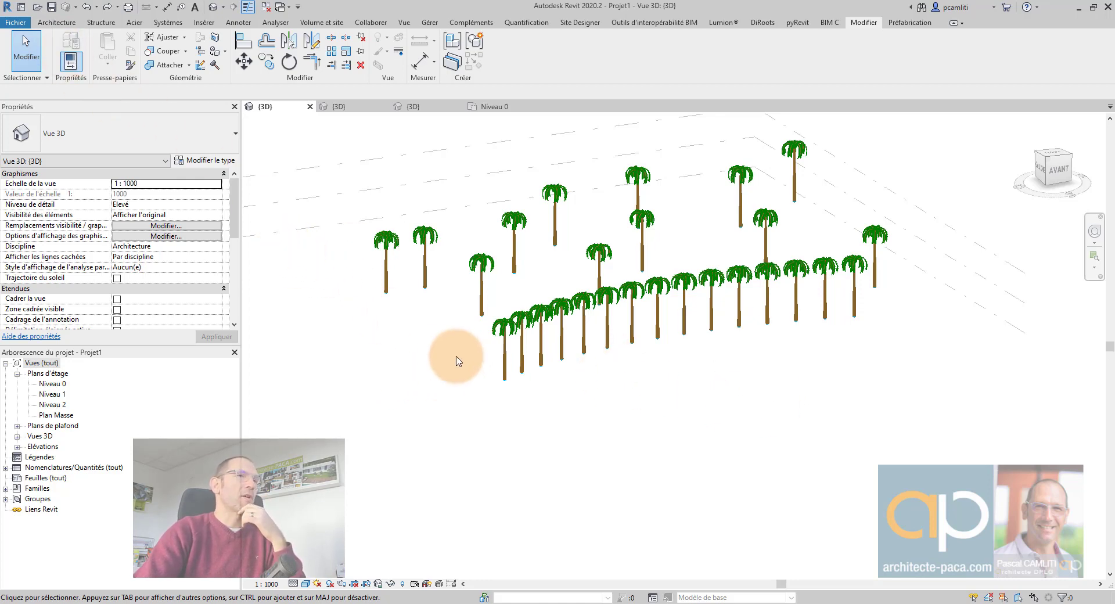
shift+middle_drag(525, 422, 533, 466)
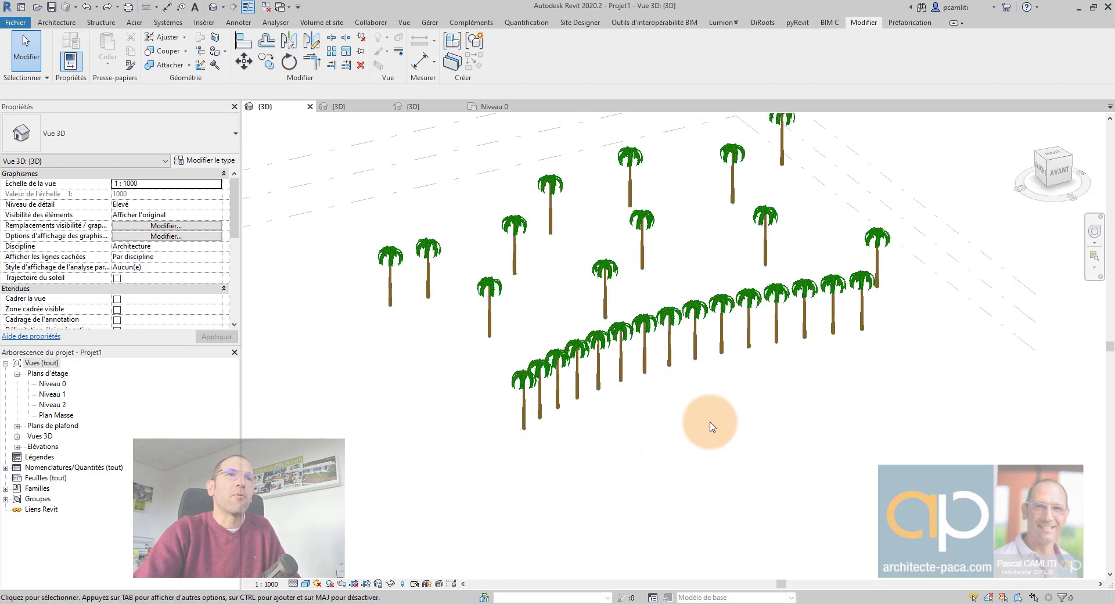